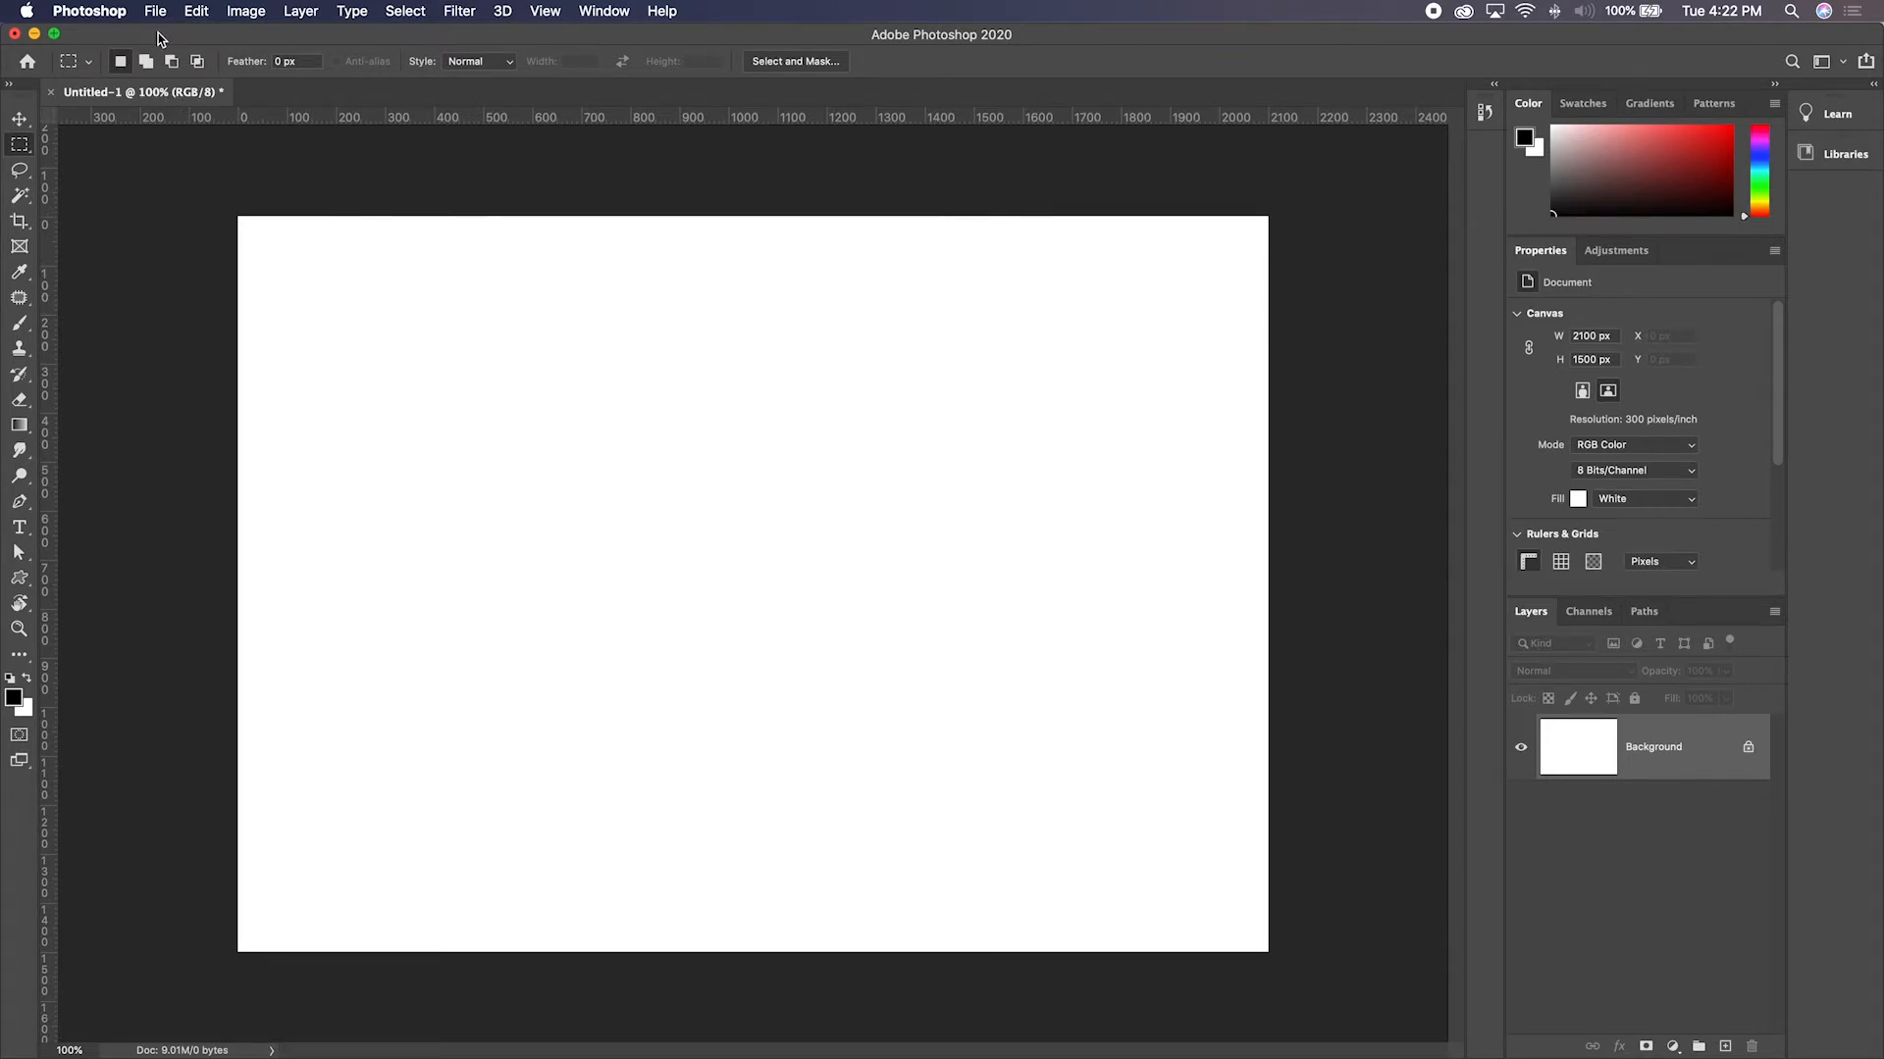
- Open 1 Fire alarm.jpg from the photoshop 1 desktop folder in Photoshop, starting from Finder
{"action": "left_click", "coordinate": [35, 34]}
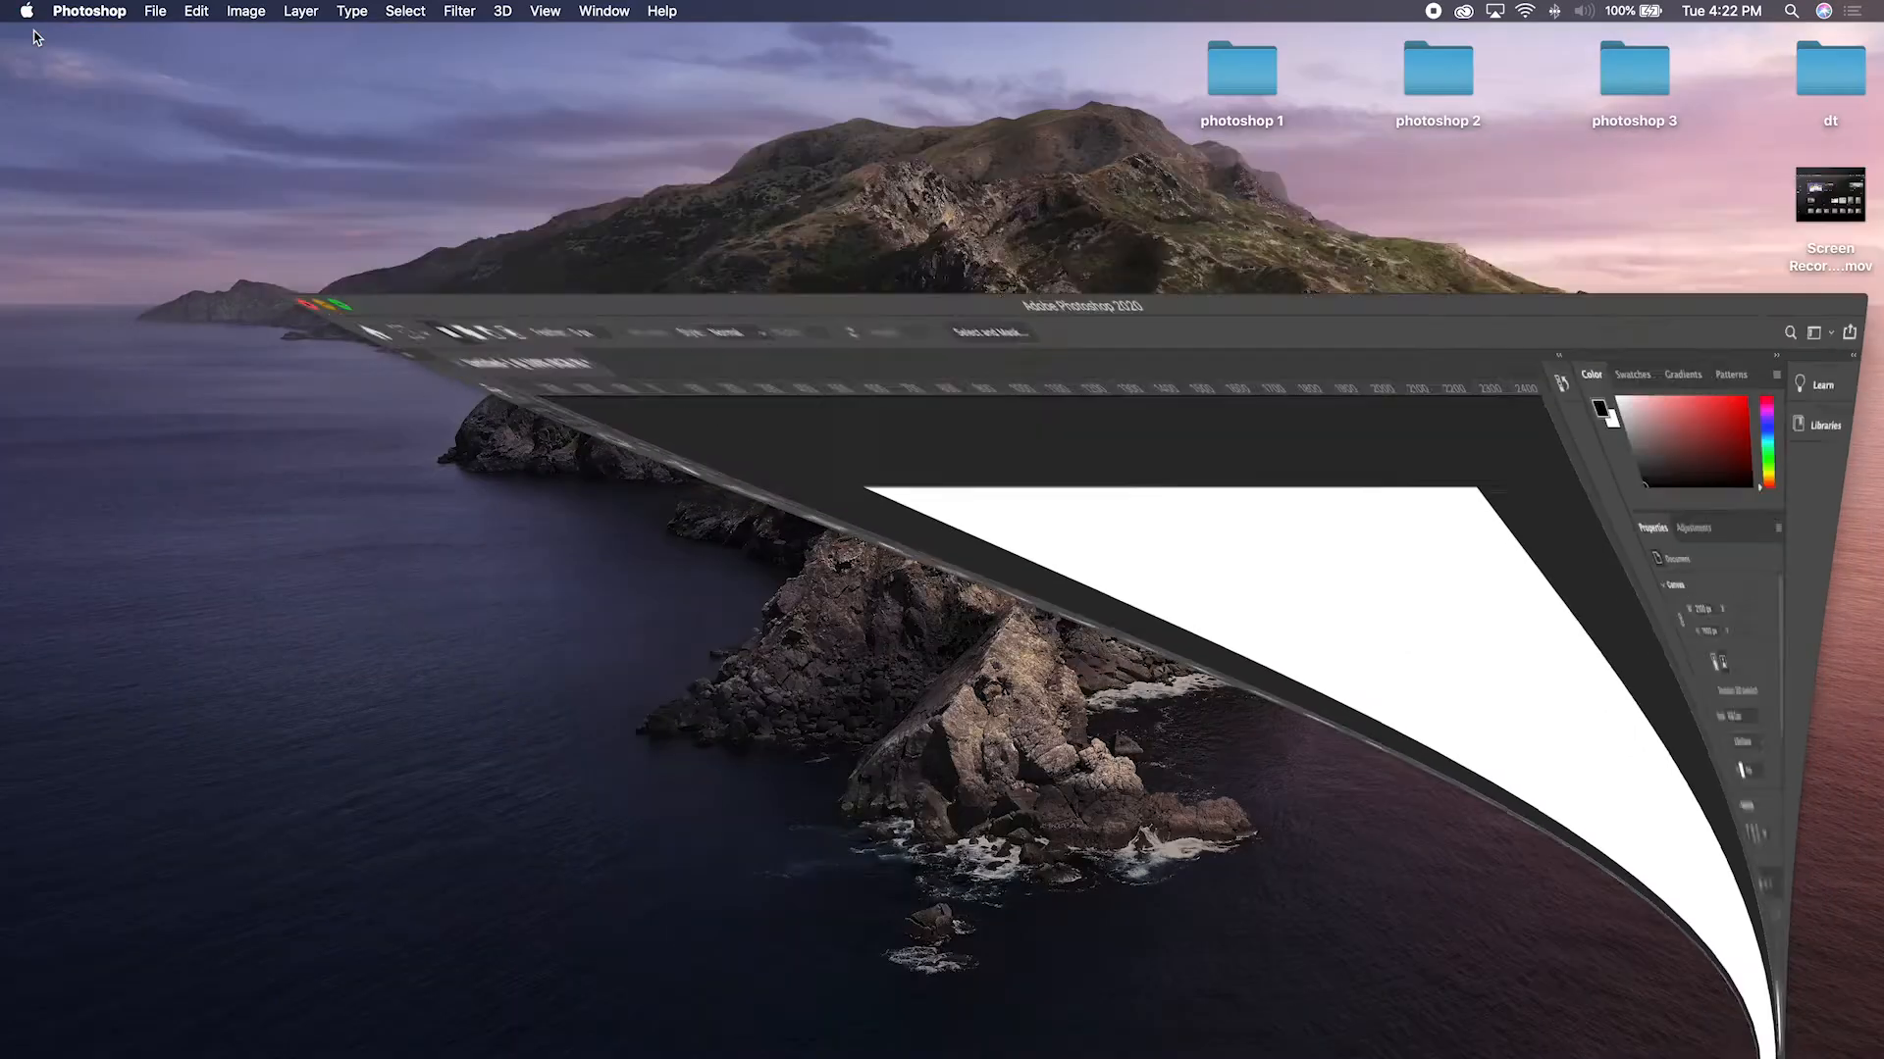
{"action": "double_click", "coordinate": [1224, 96]}
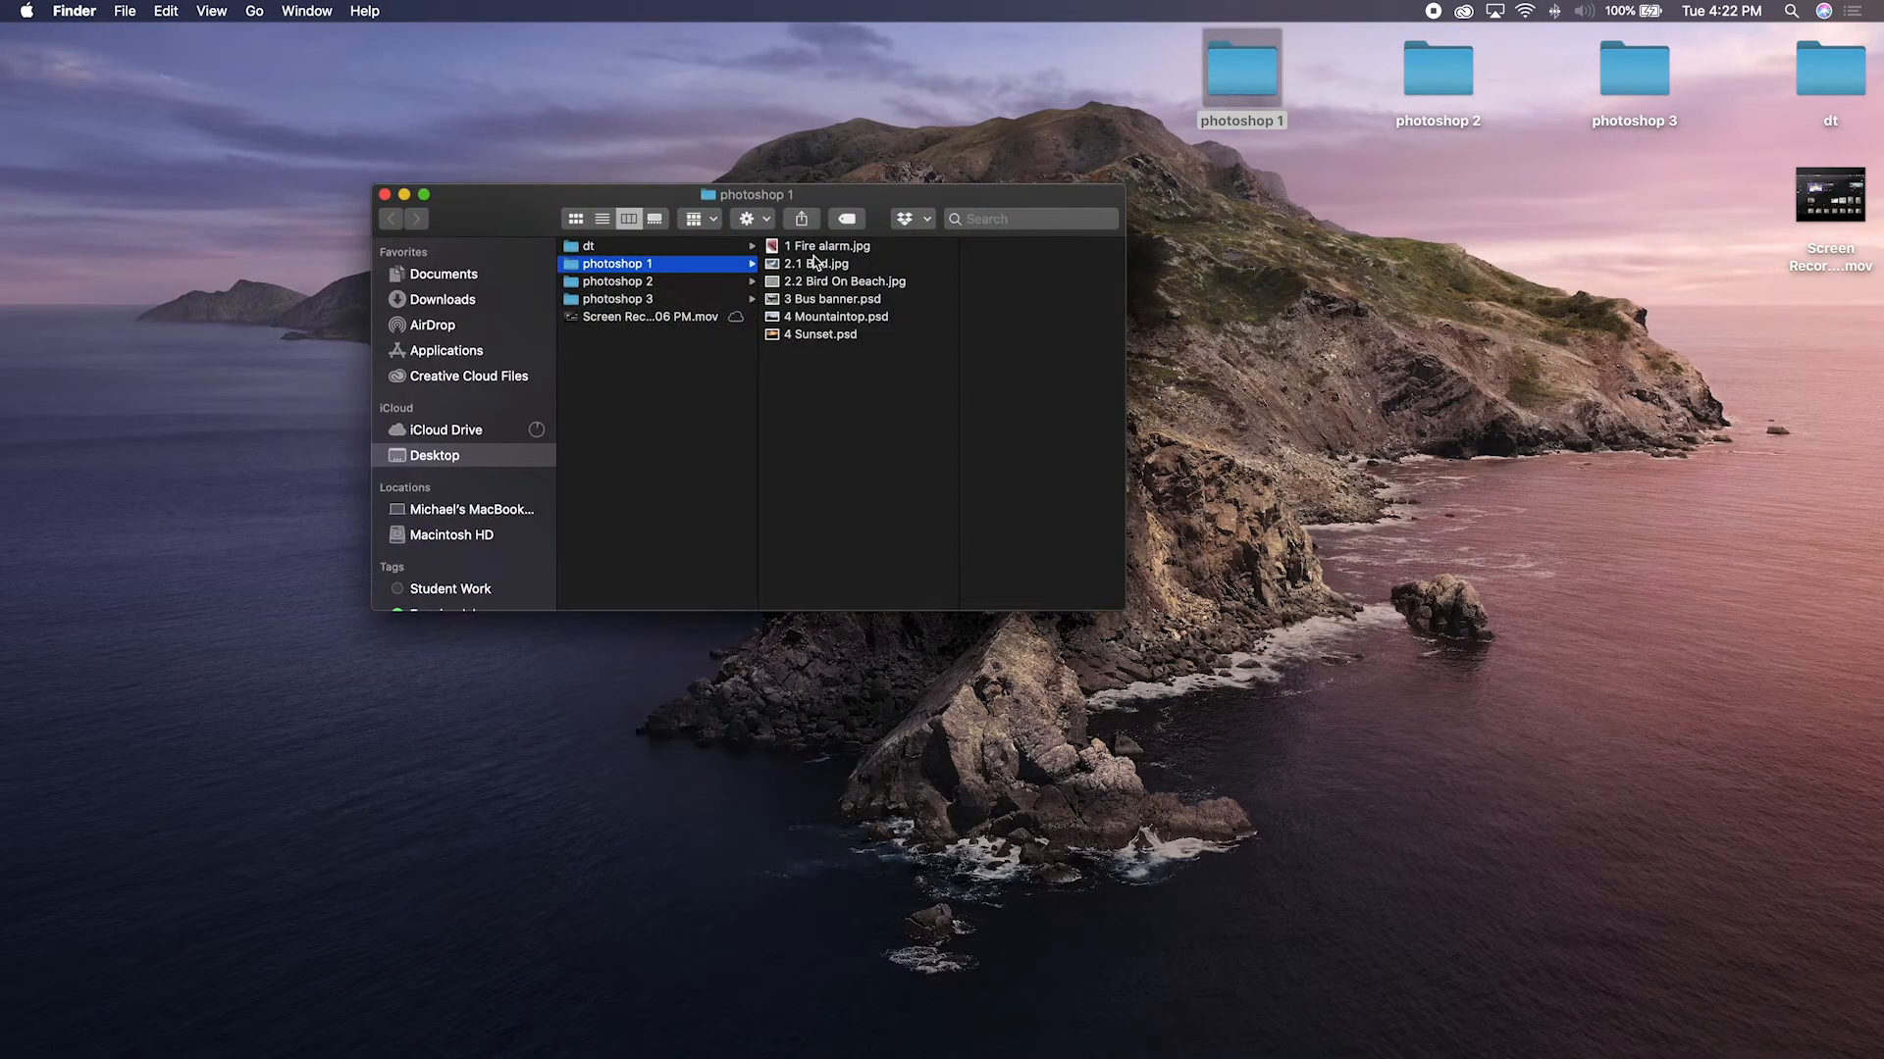
{"action": "left_click", "coordinate": [816, 248]}
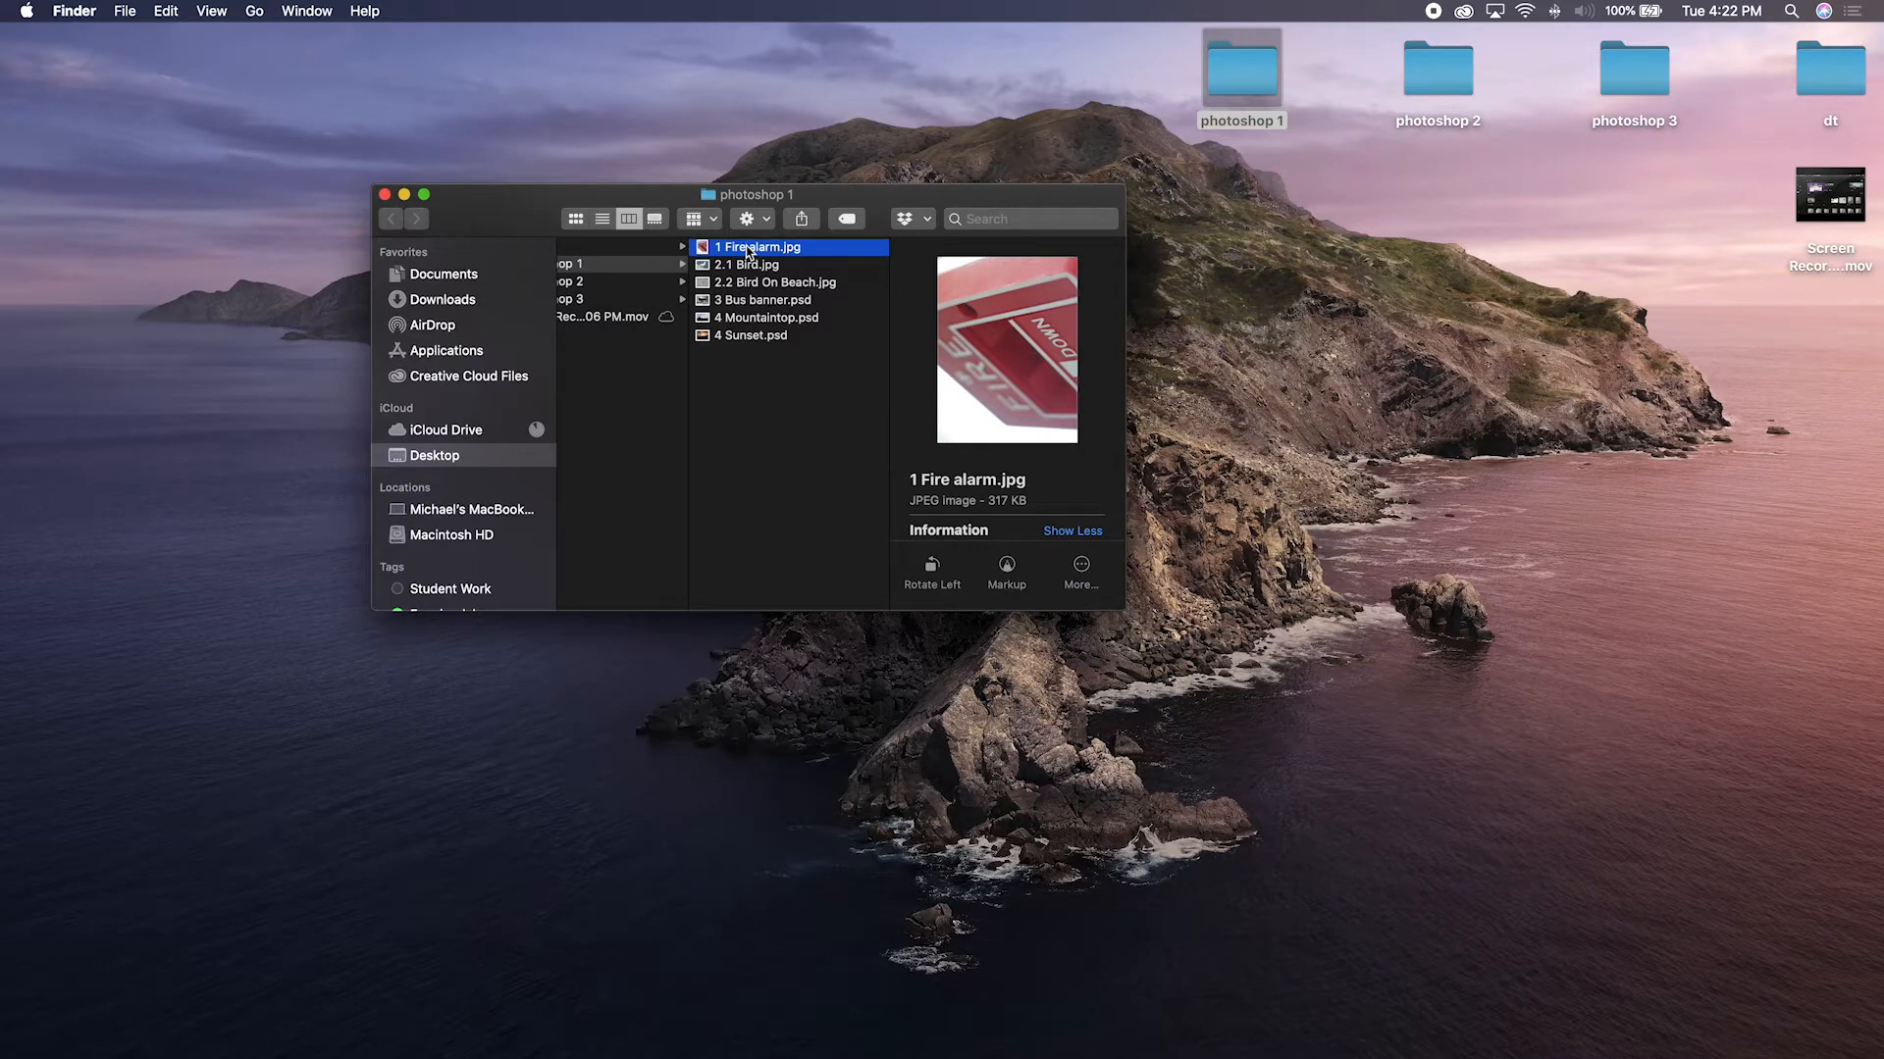
{"action": "scroll", "coordinate": [748, 252], "scroll_direction": "left", "scroll_amount": 1}
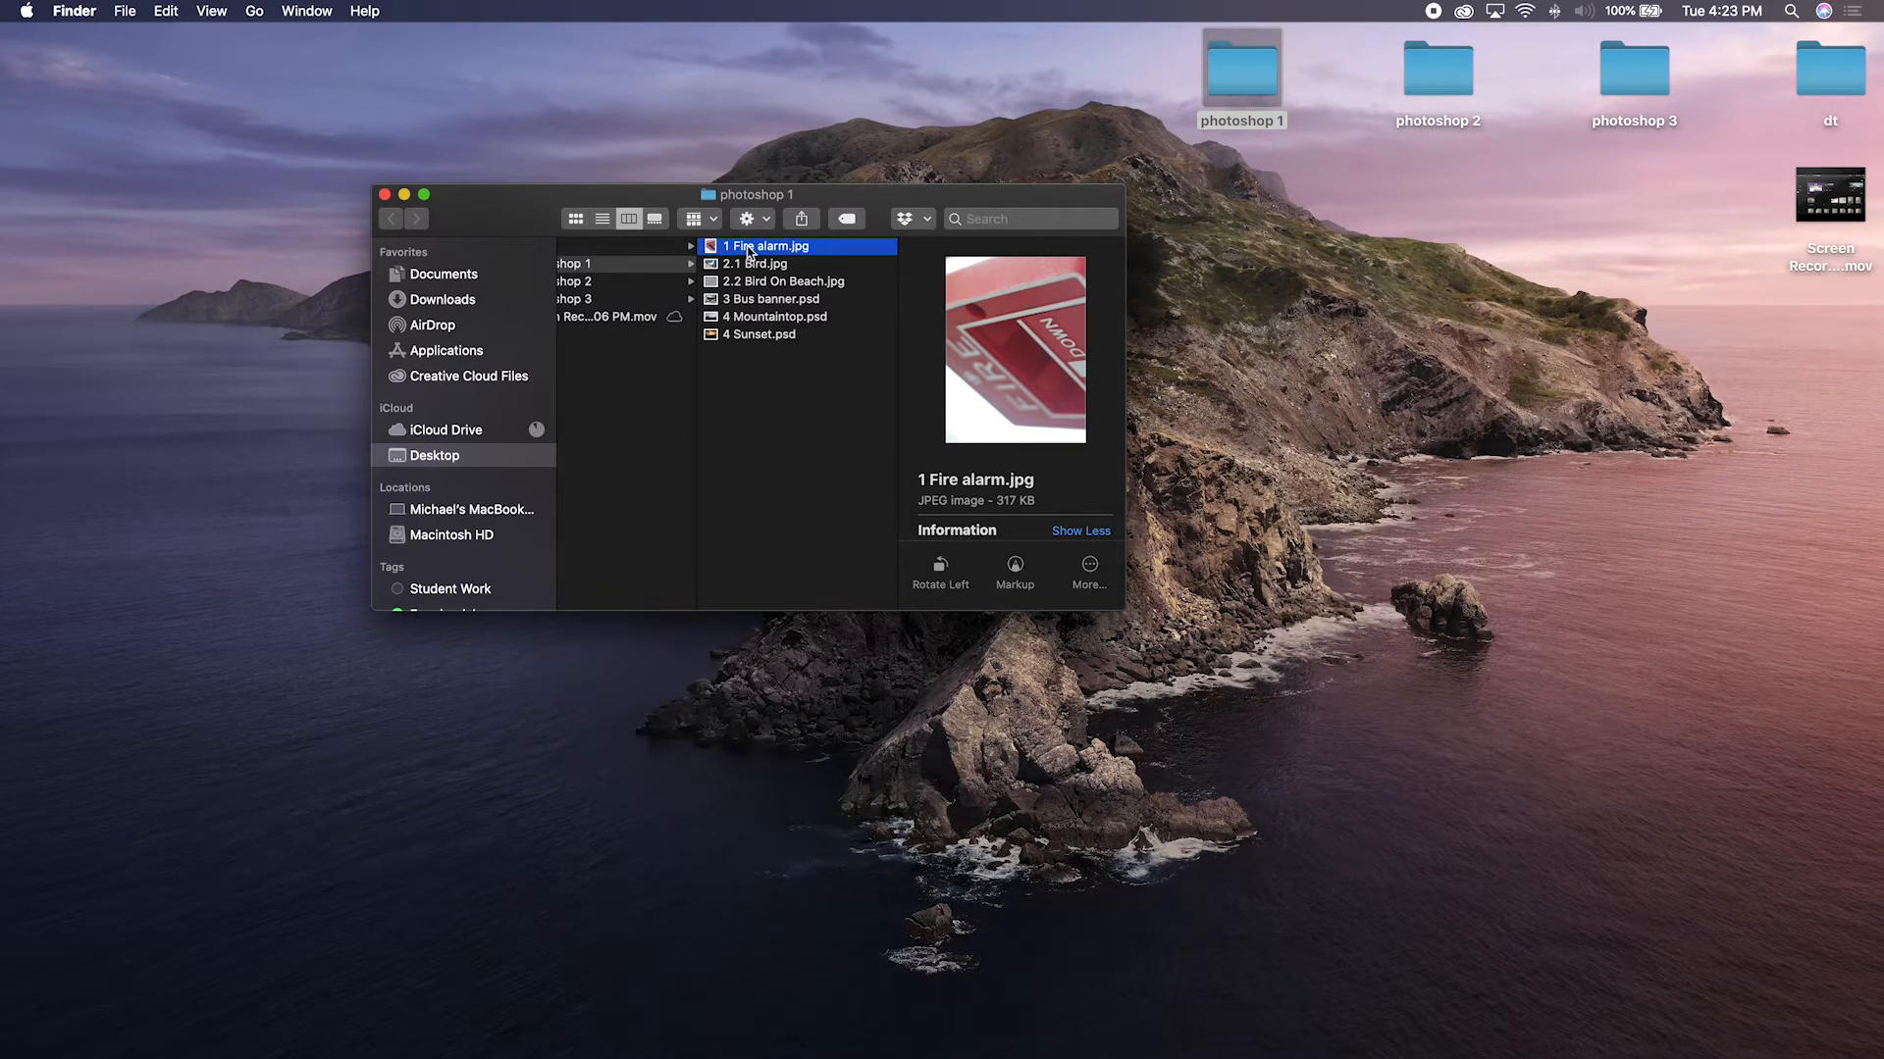
{"action": "left_click_drag", "start_coordinate": [749, 252], "coordinate": [1026, 1032]}
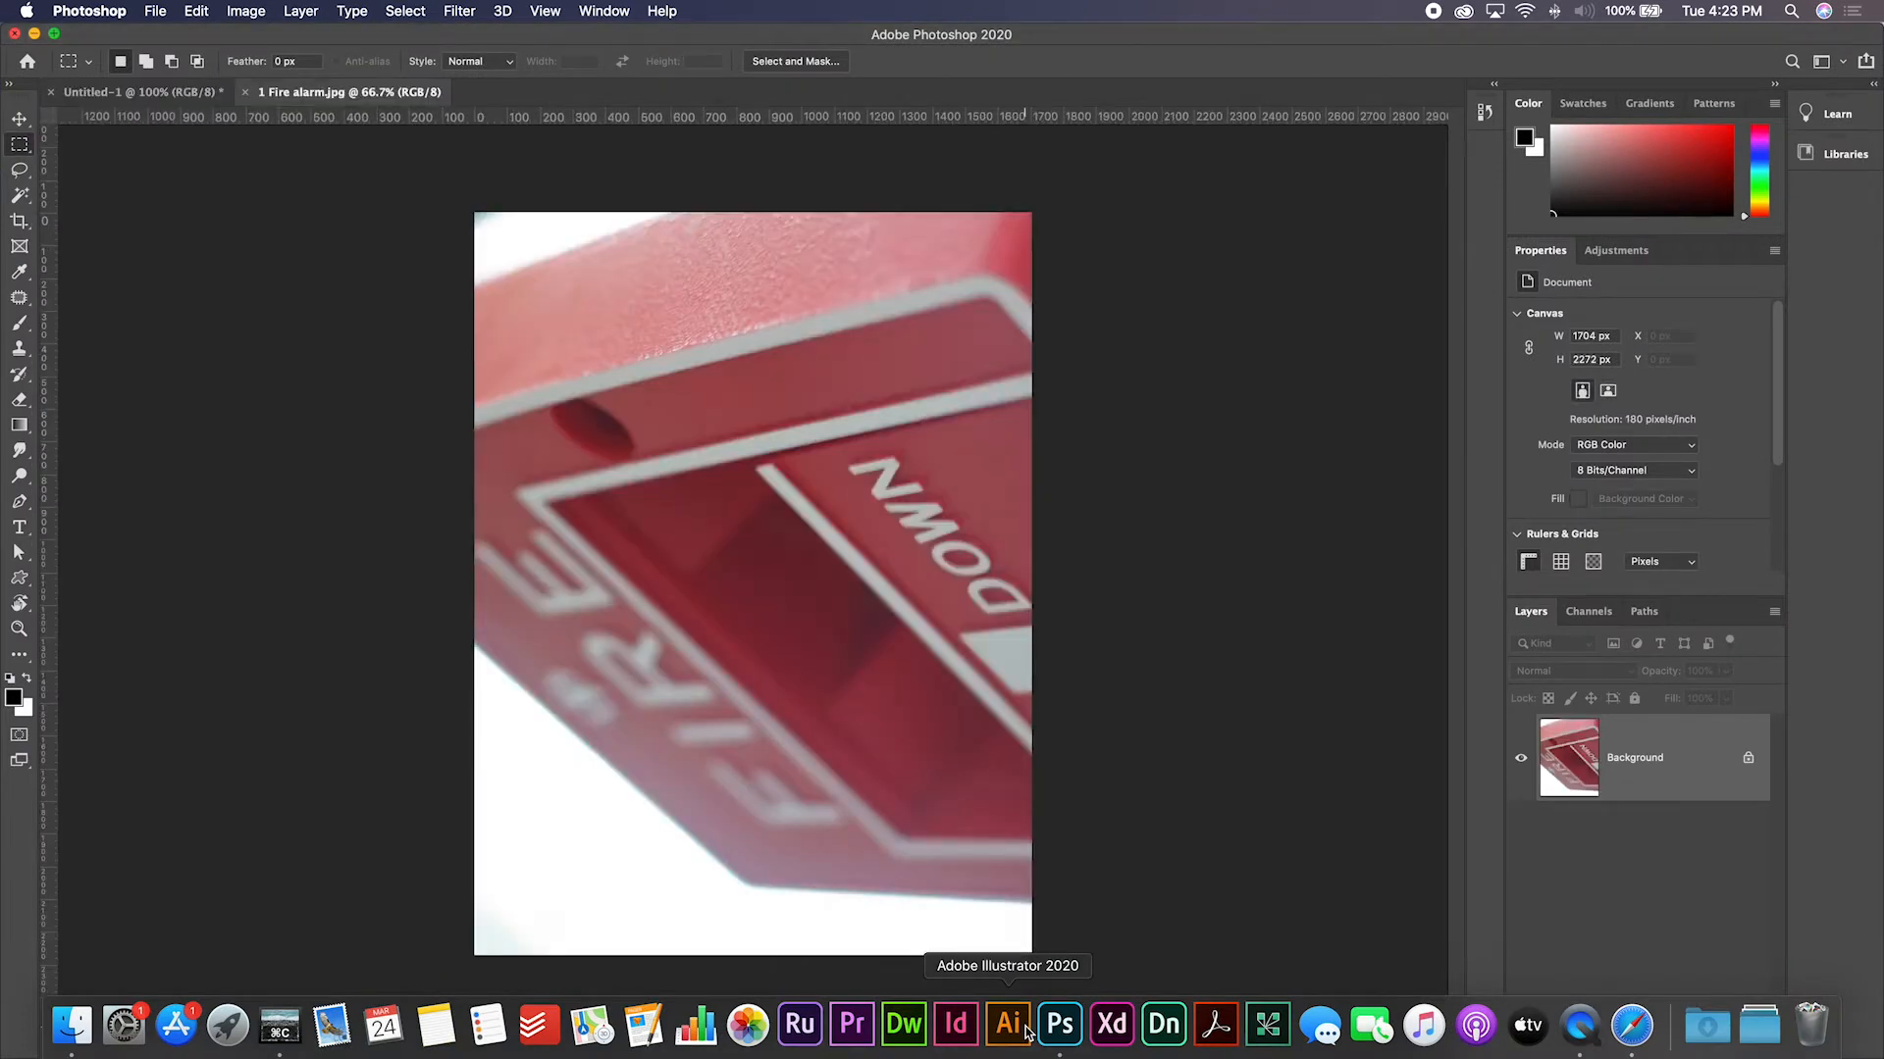
- Open 1 Fire alarm.jpg from the photoshop 1 folder through the program's own file dialog
{"action": "left_click", "coordinate": [157, 12]}
{"action": "left_click", "coordinate": [173, 59]}
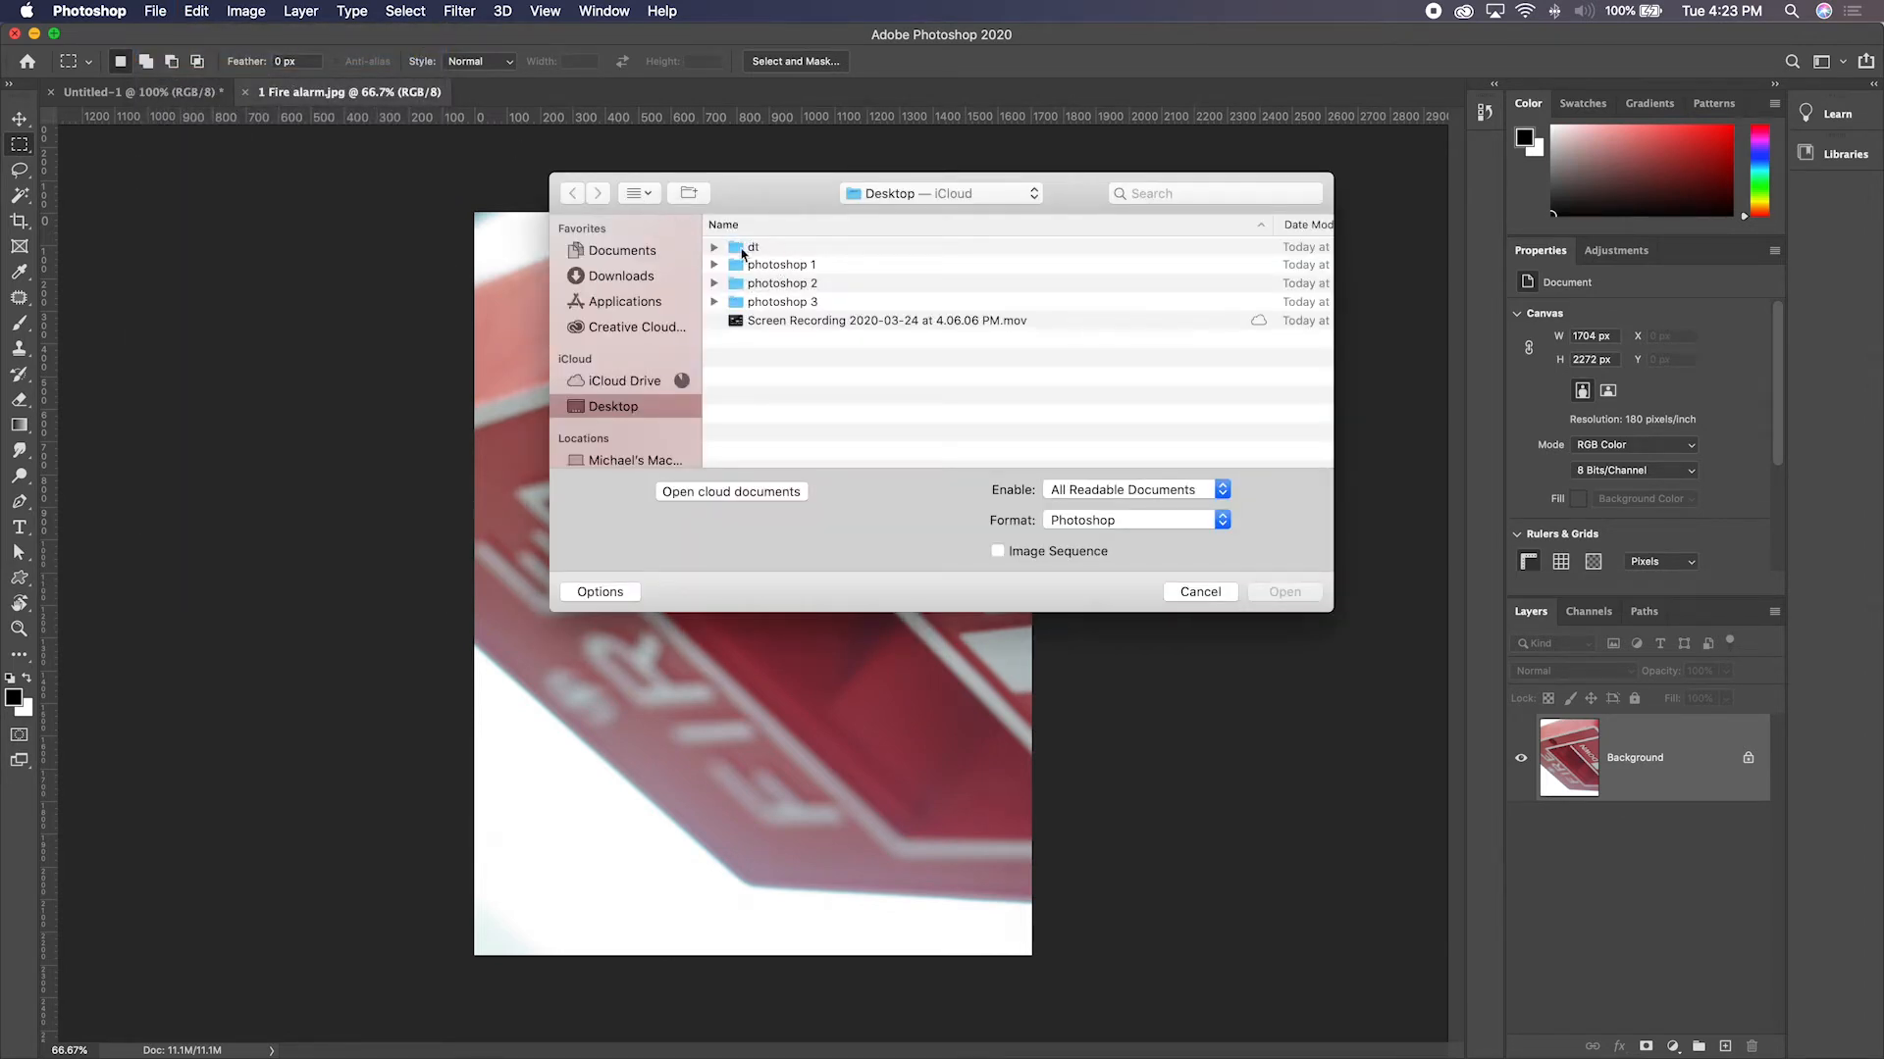
{"action": "left_click", "coordinate": [752, 268]}
{"action": "left_click", "coordinate": [714, 265]}
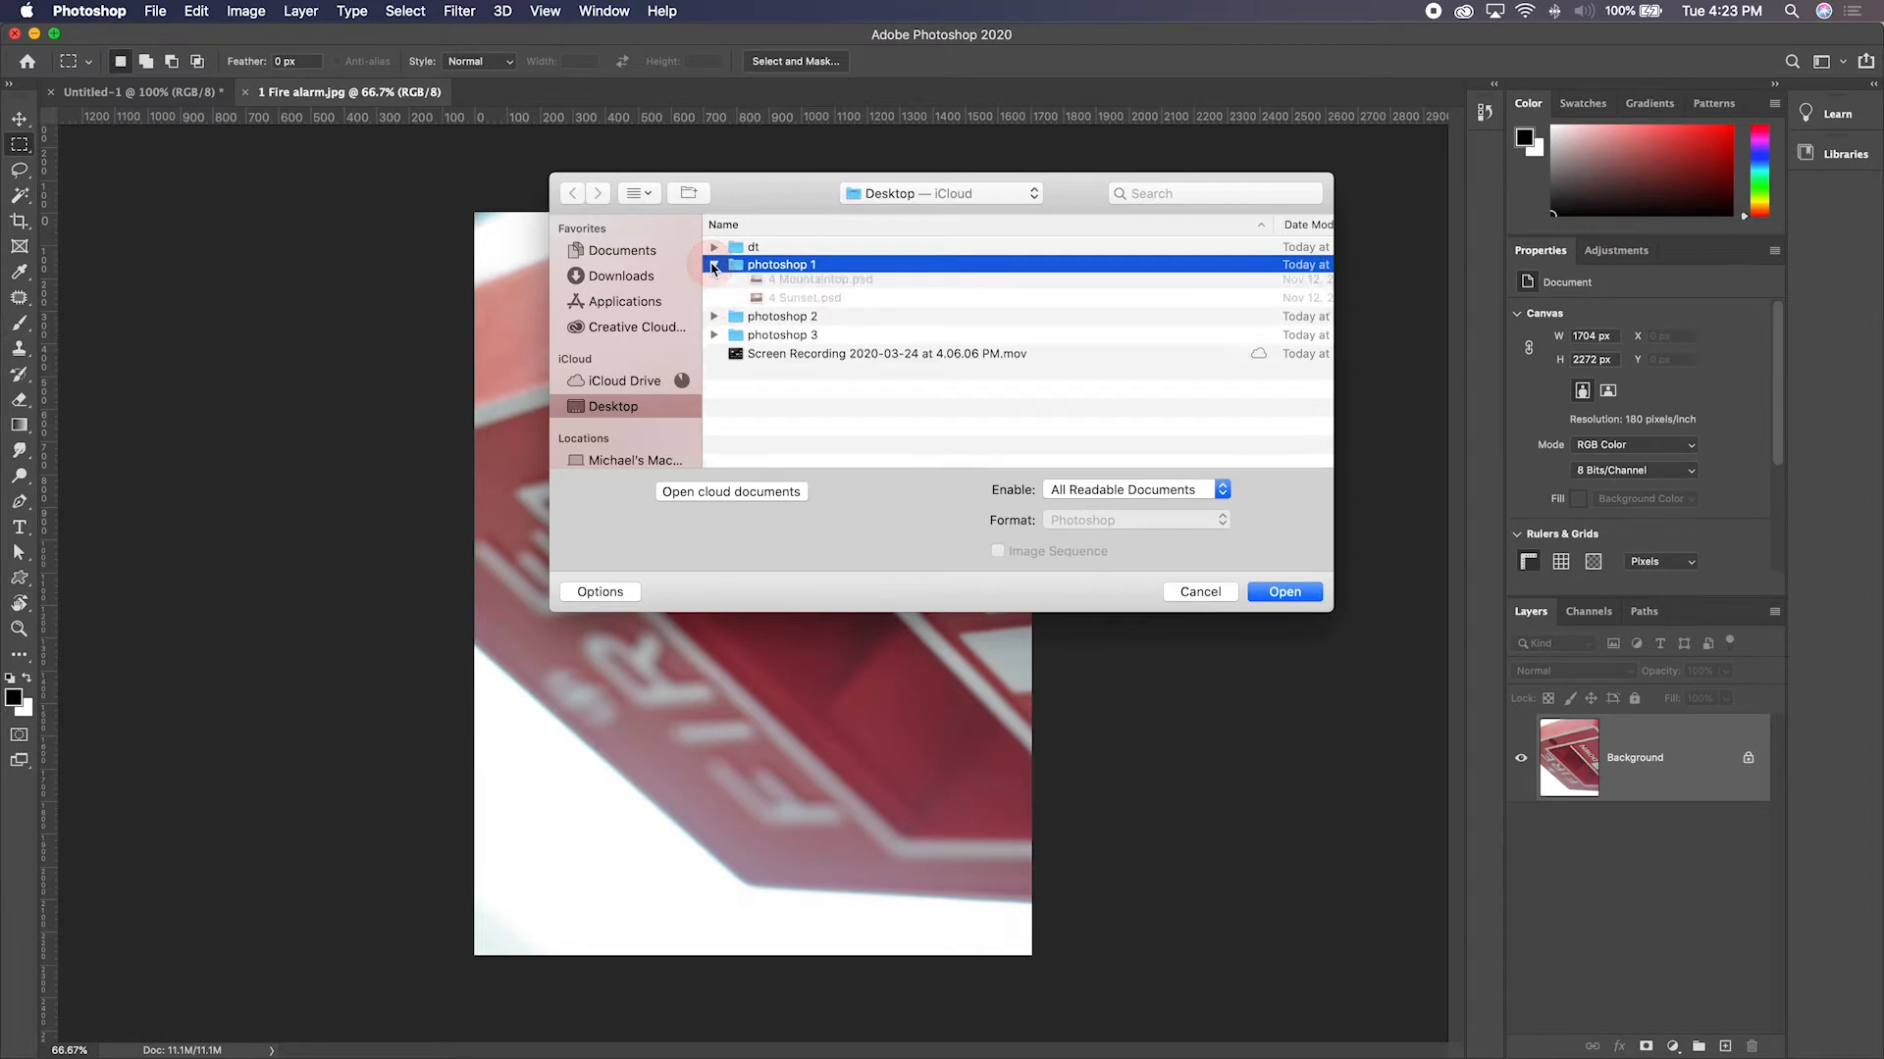
{"action": "left_click", "coordinate": [802, 284]}
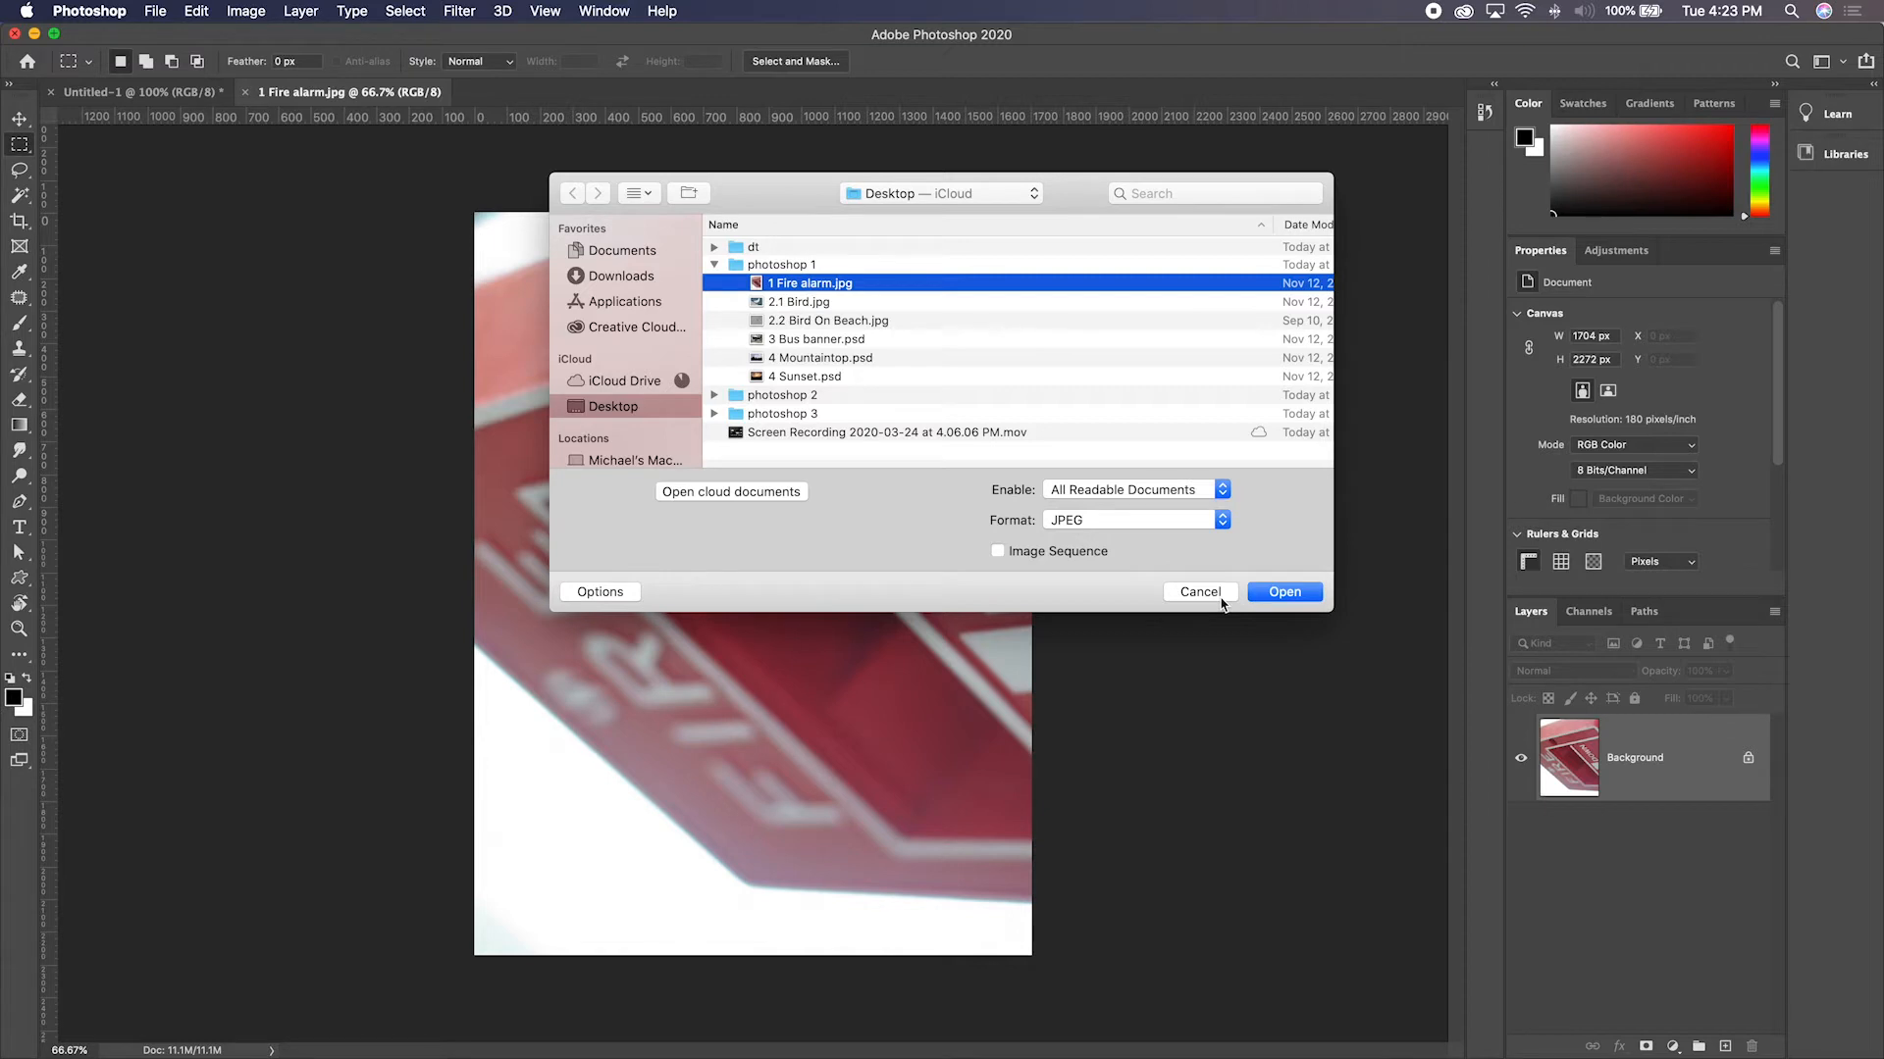
{"action": "left_click", "coordinate": [1281, 593]}
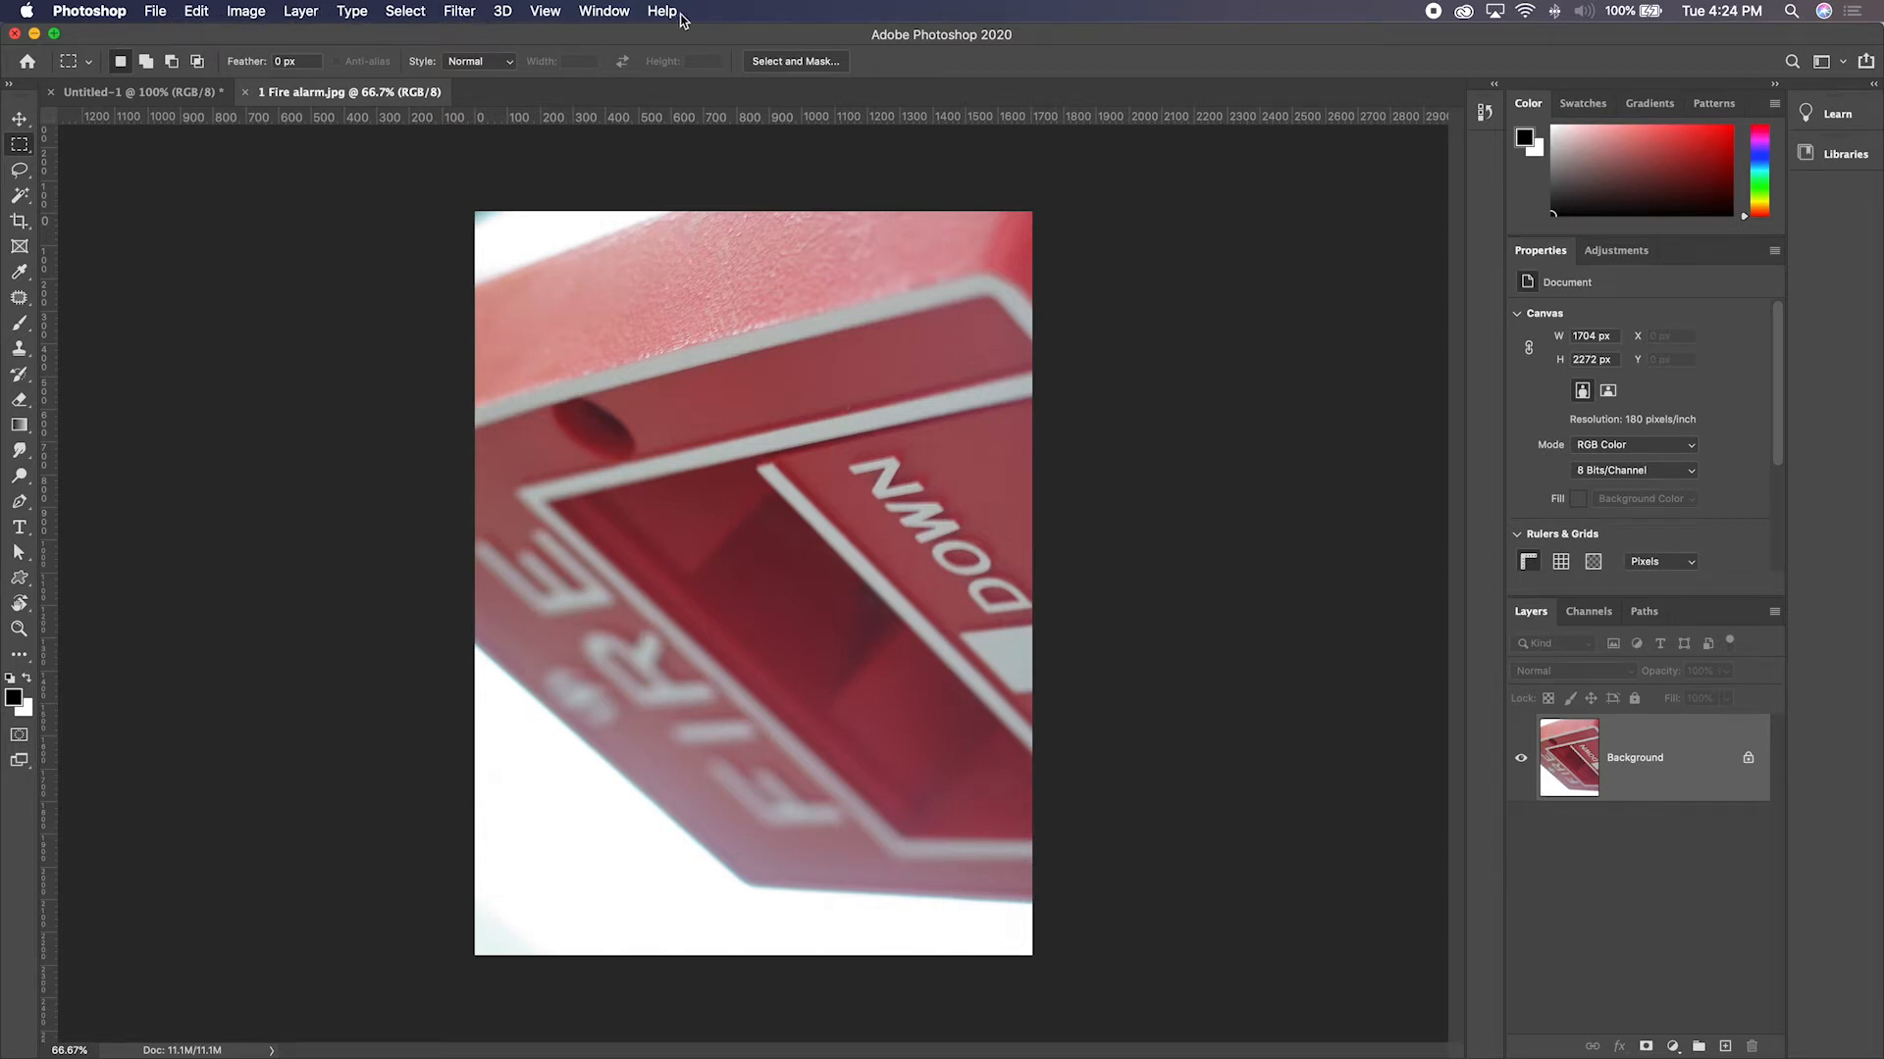
- Rotate the whole fire alarm image 90° clockwise
{"action": "left_click", "coordinate": [238, 10]}
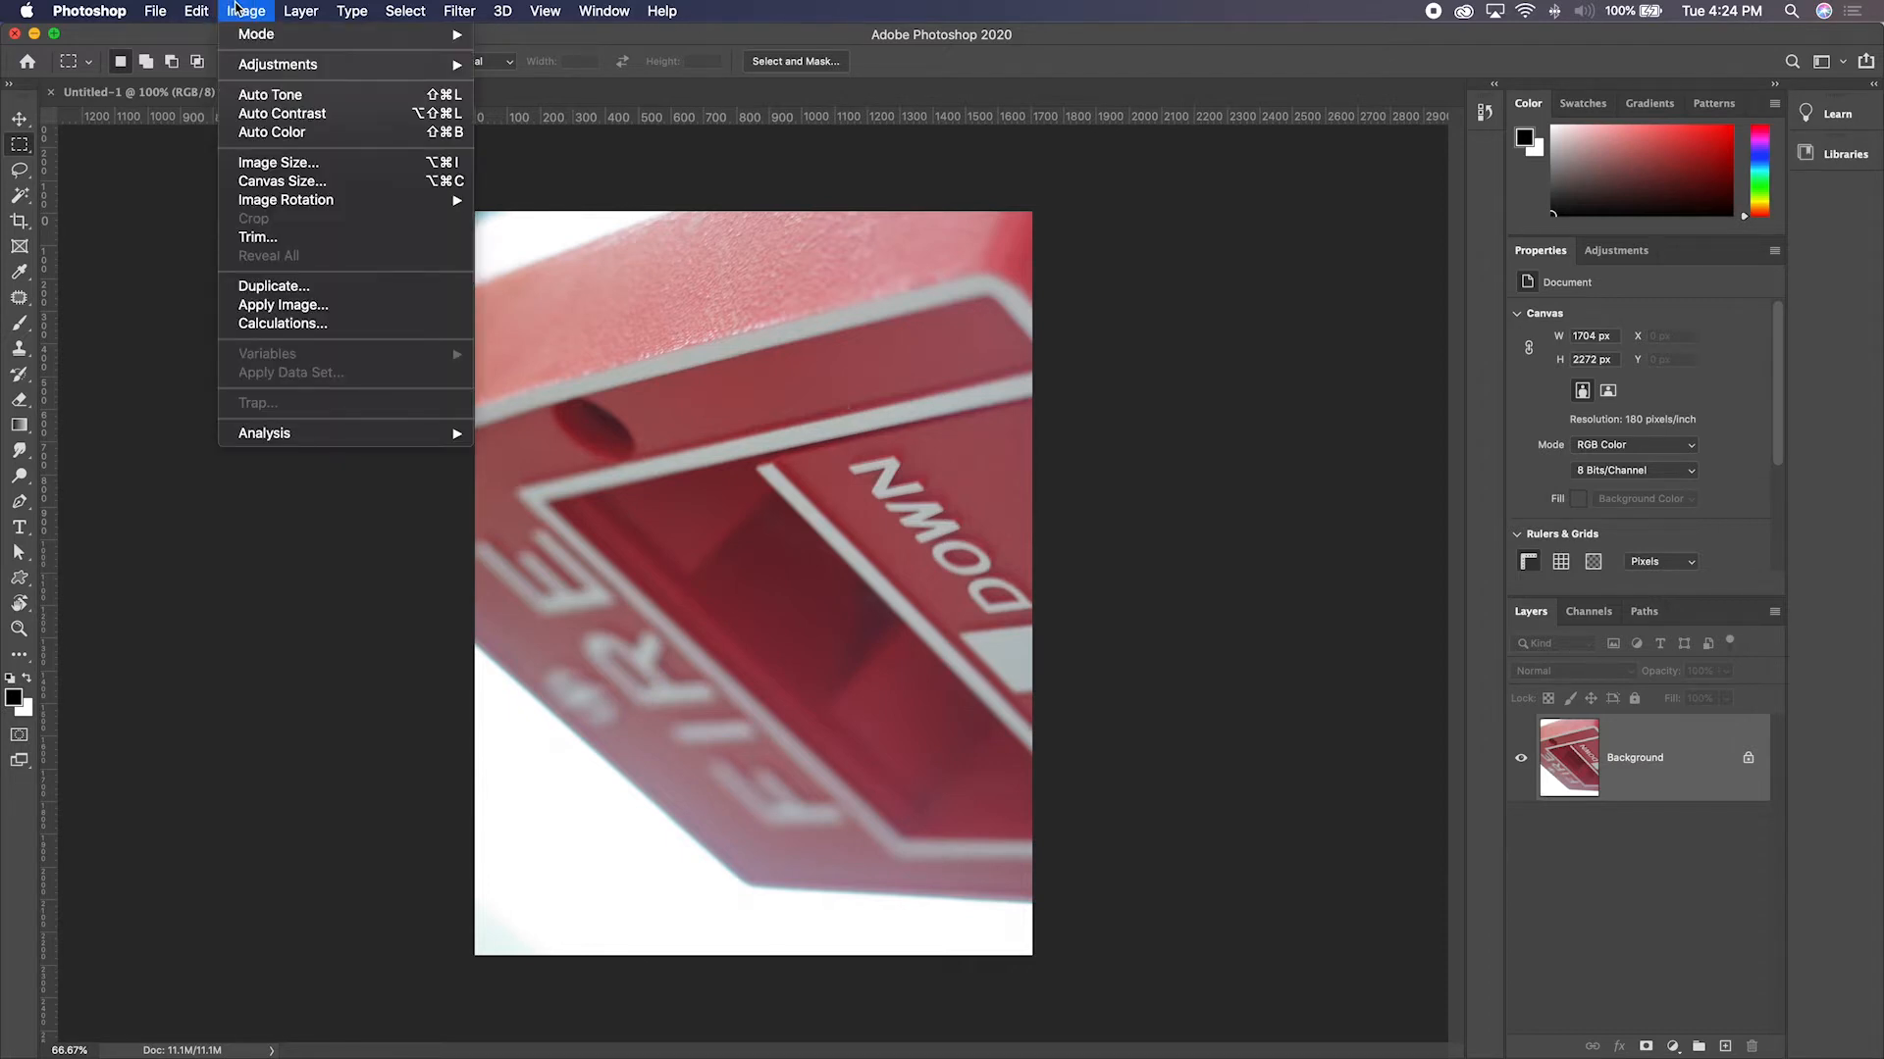
{"action": "mouse_move", "coordinate": [247, 203]}
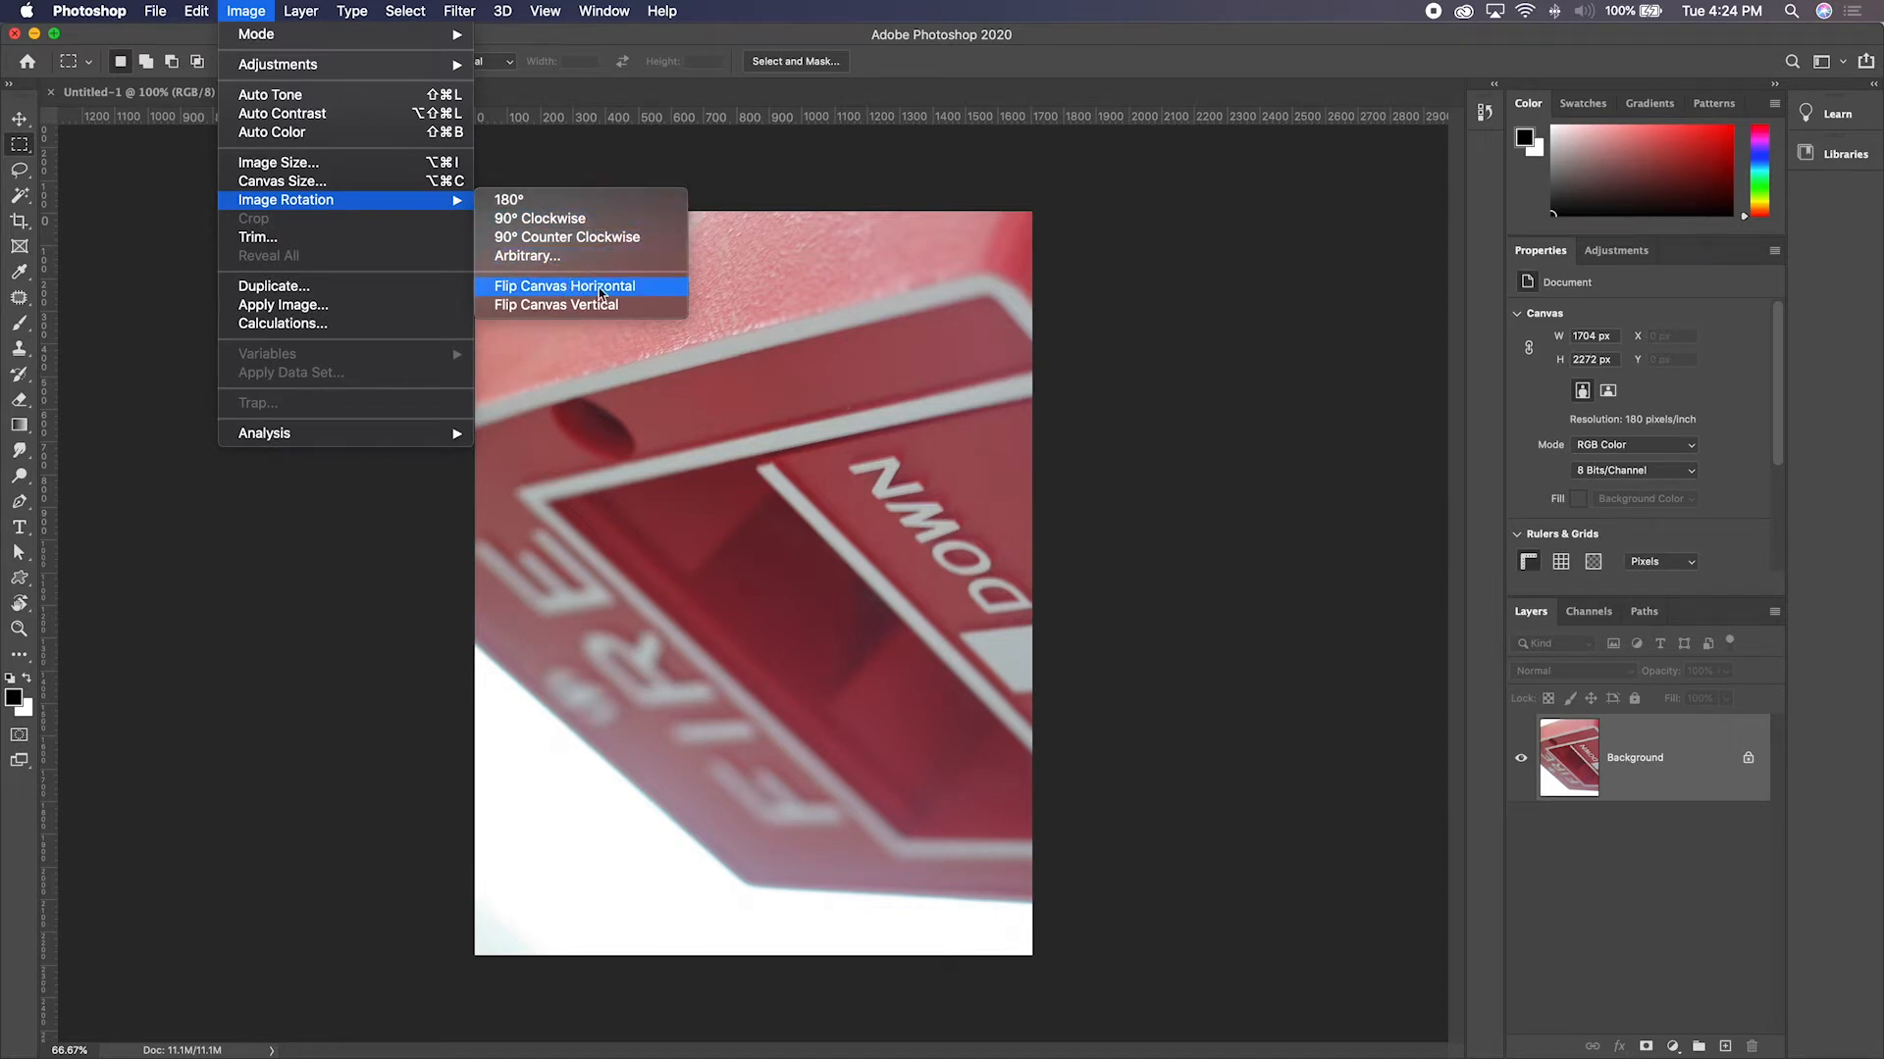
{"action": "left_click", "coordinate": [565, 227]}
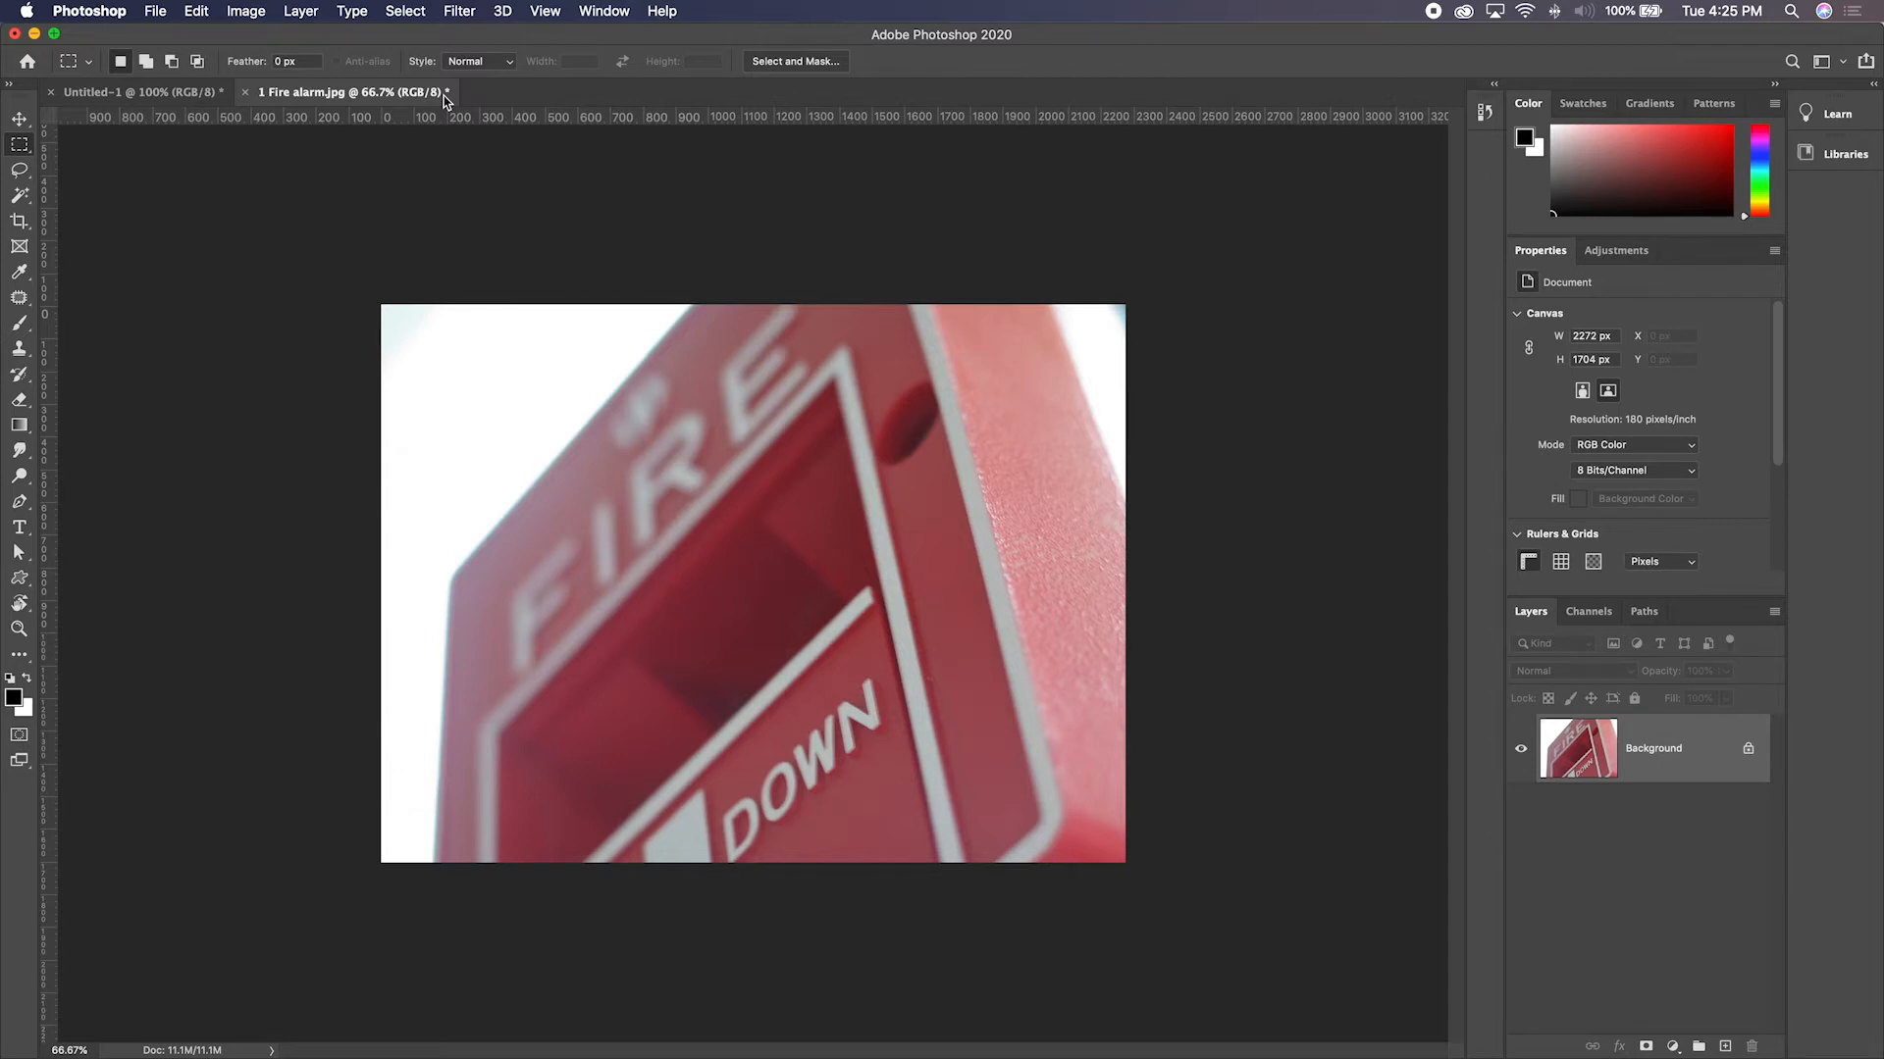
{"action": "left_click", "coordinate": [157, 11]}
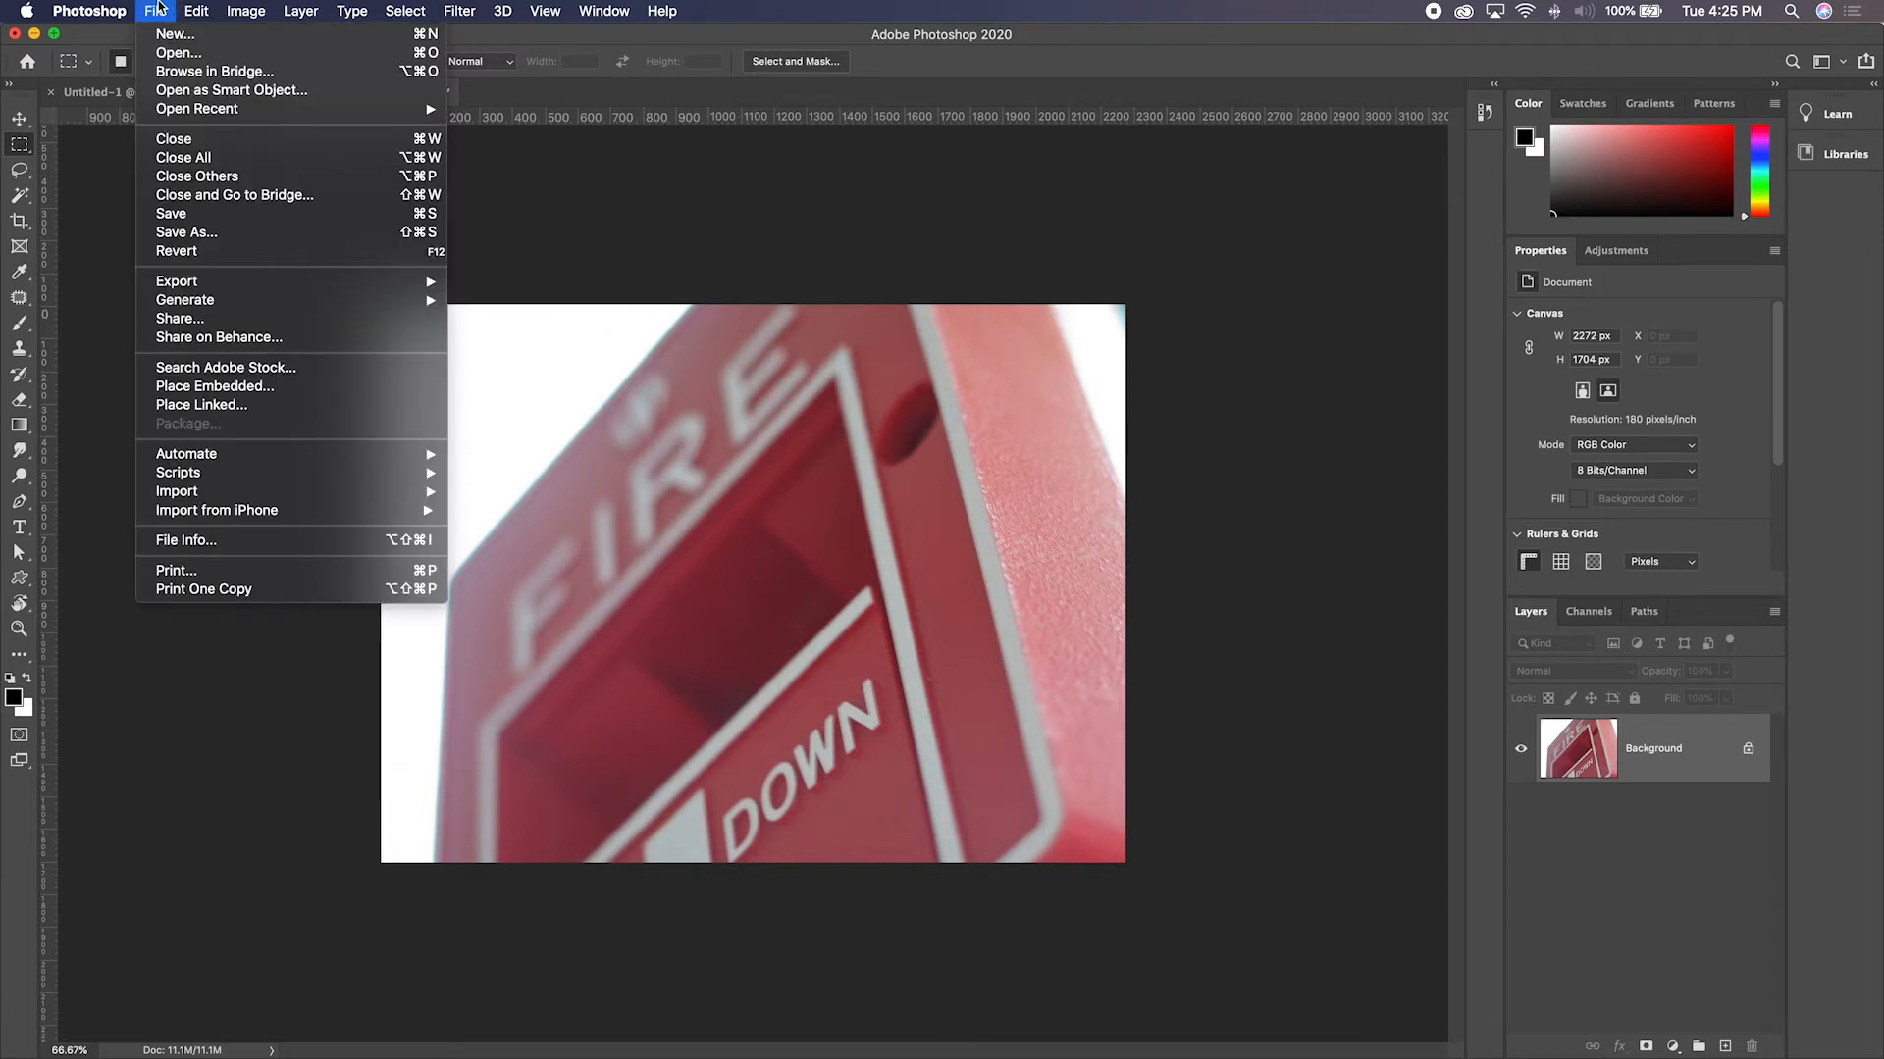
{"action": "left_click", "coordinate": [157, 11]}
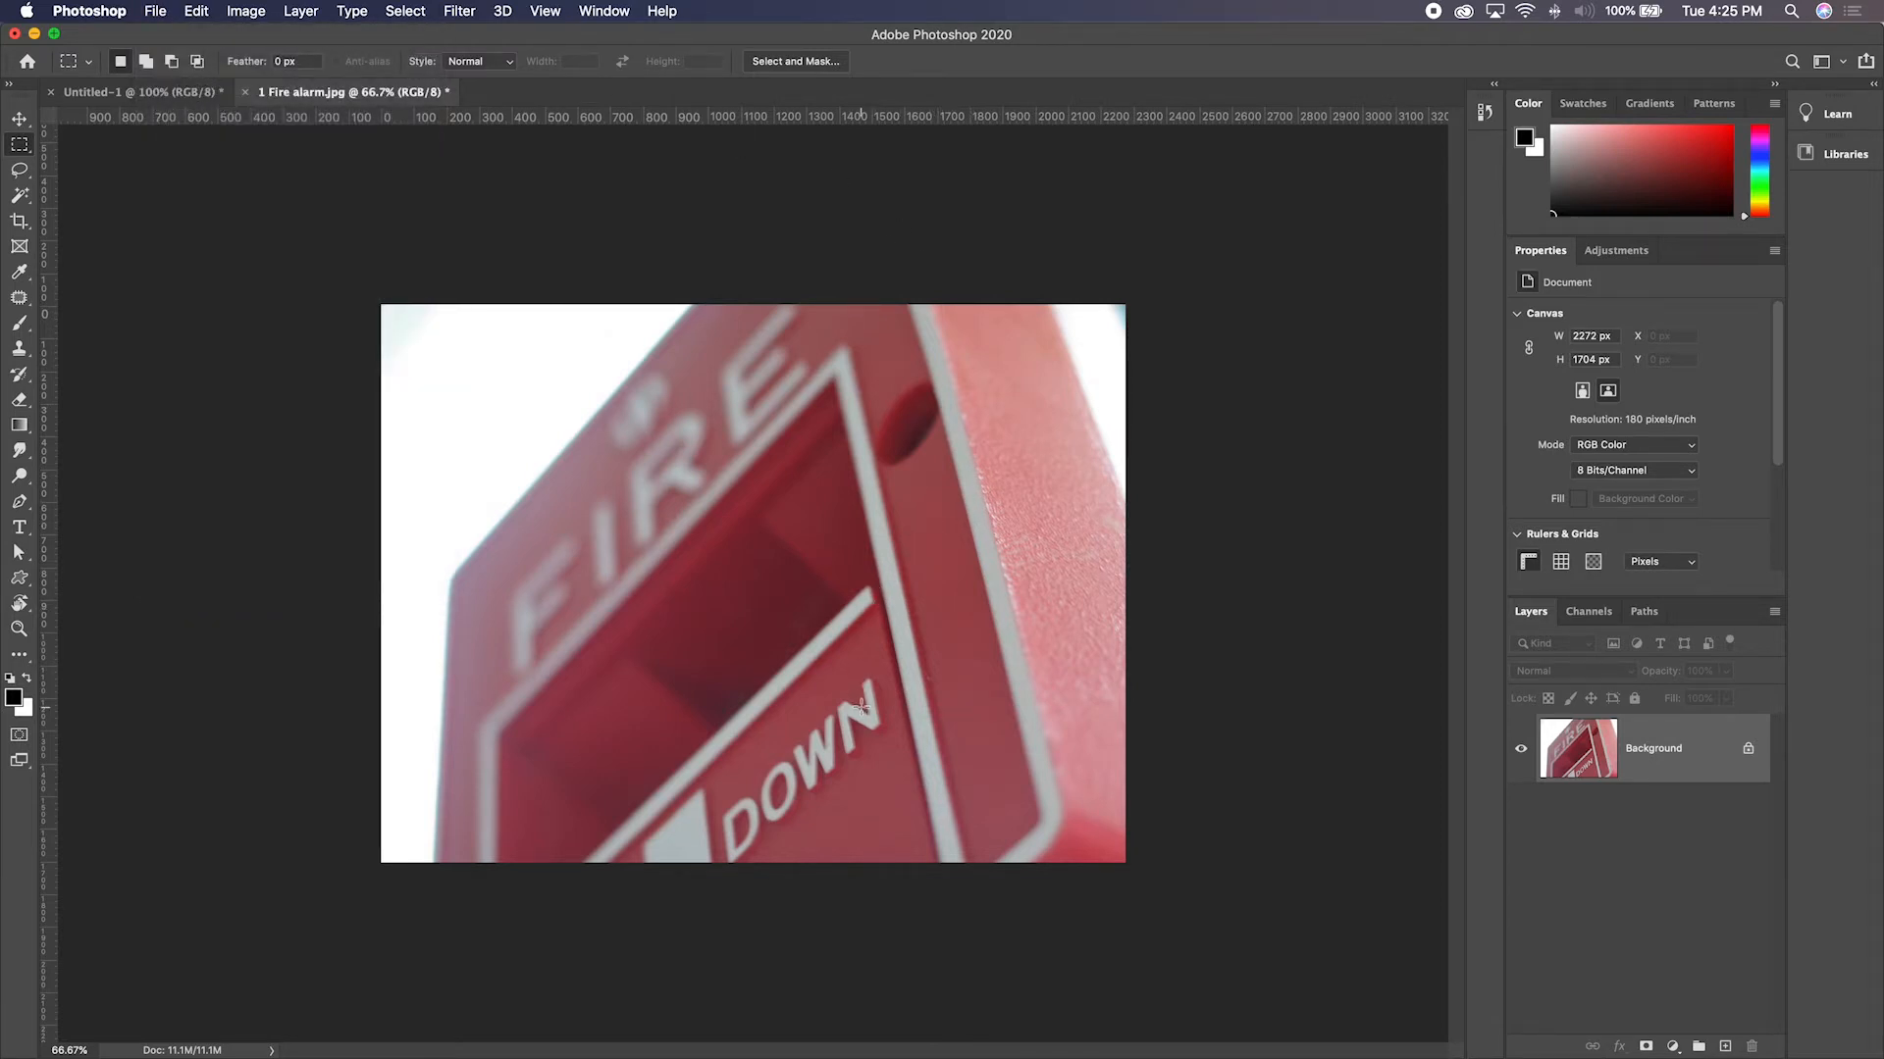
{"action": "key", "text": "super+s"}
- Select a rectangular area around the E of FIRE and the hole beside it, and move its pixels down over the alarm's recess
{"action": "left_click_drag", "start_coordinate": [720, 357], "coordinate": [1035, 495]}
{"action": "left_click_drag", "start_coordinate": [916, 396], "coordinate": [867, 433]}
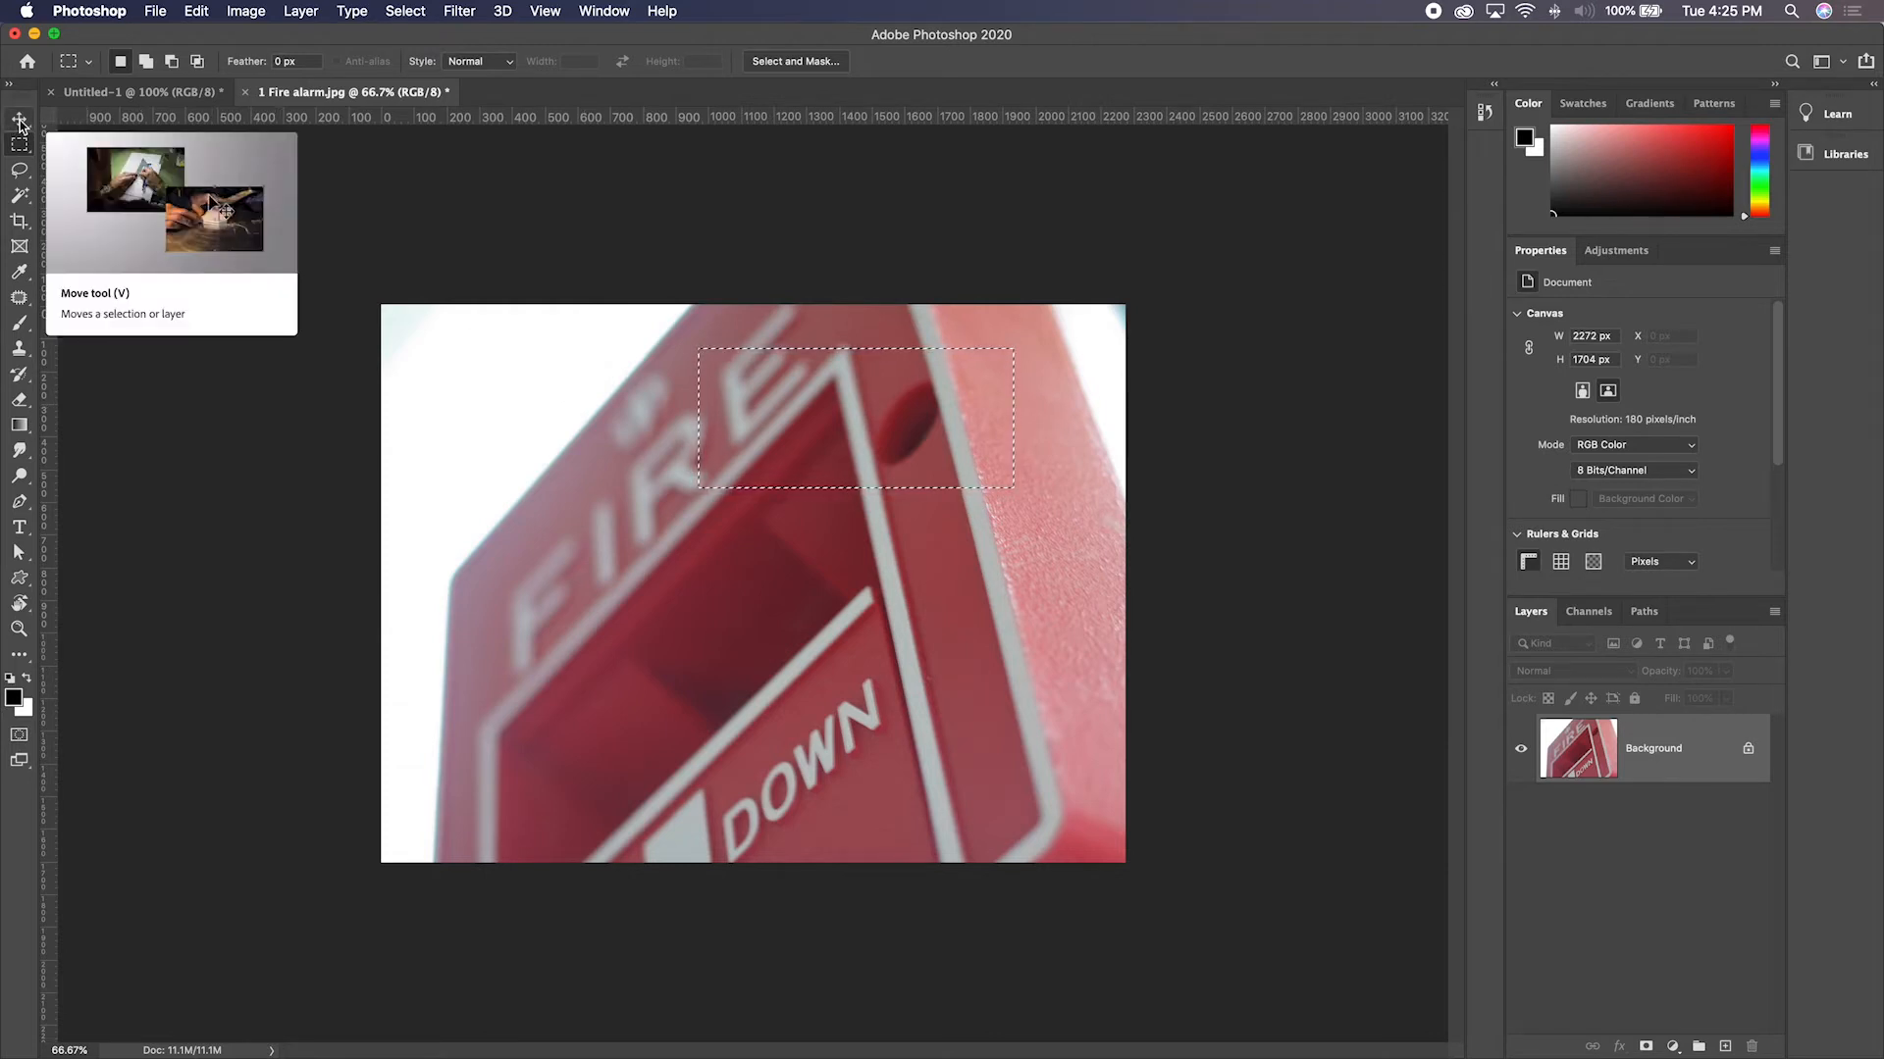
{"action": "key", "text": "v"}
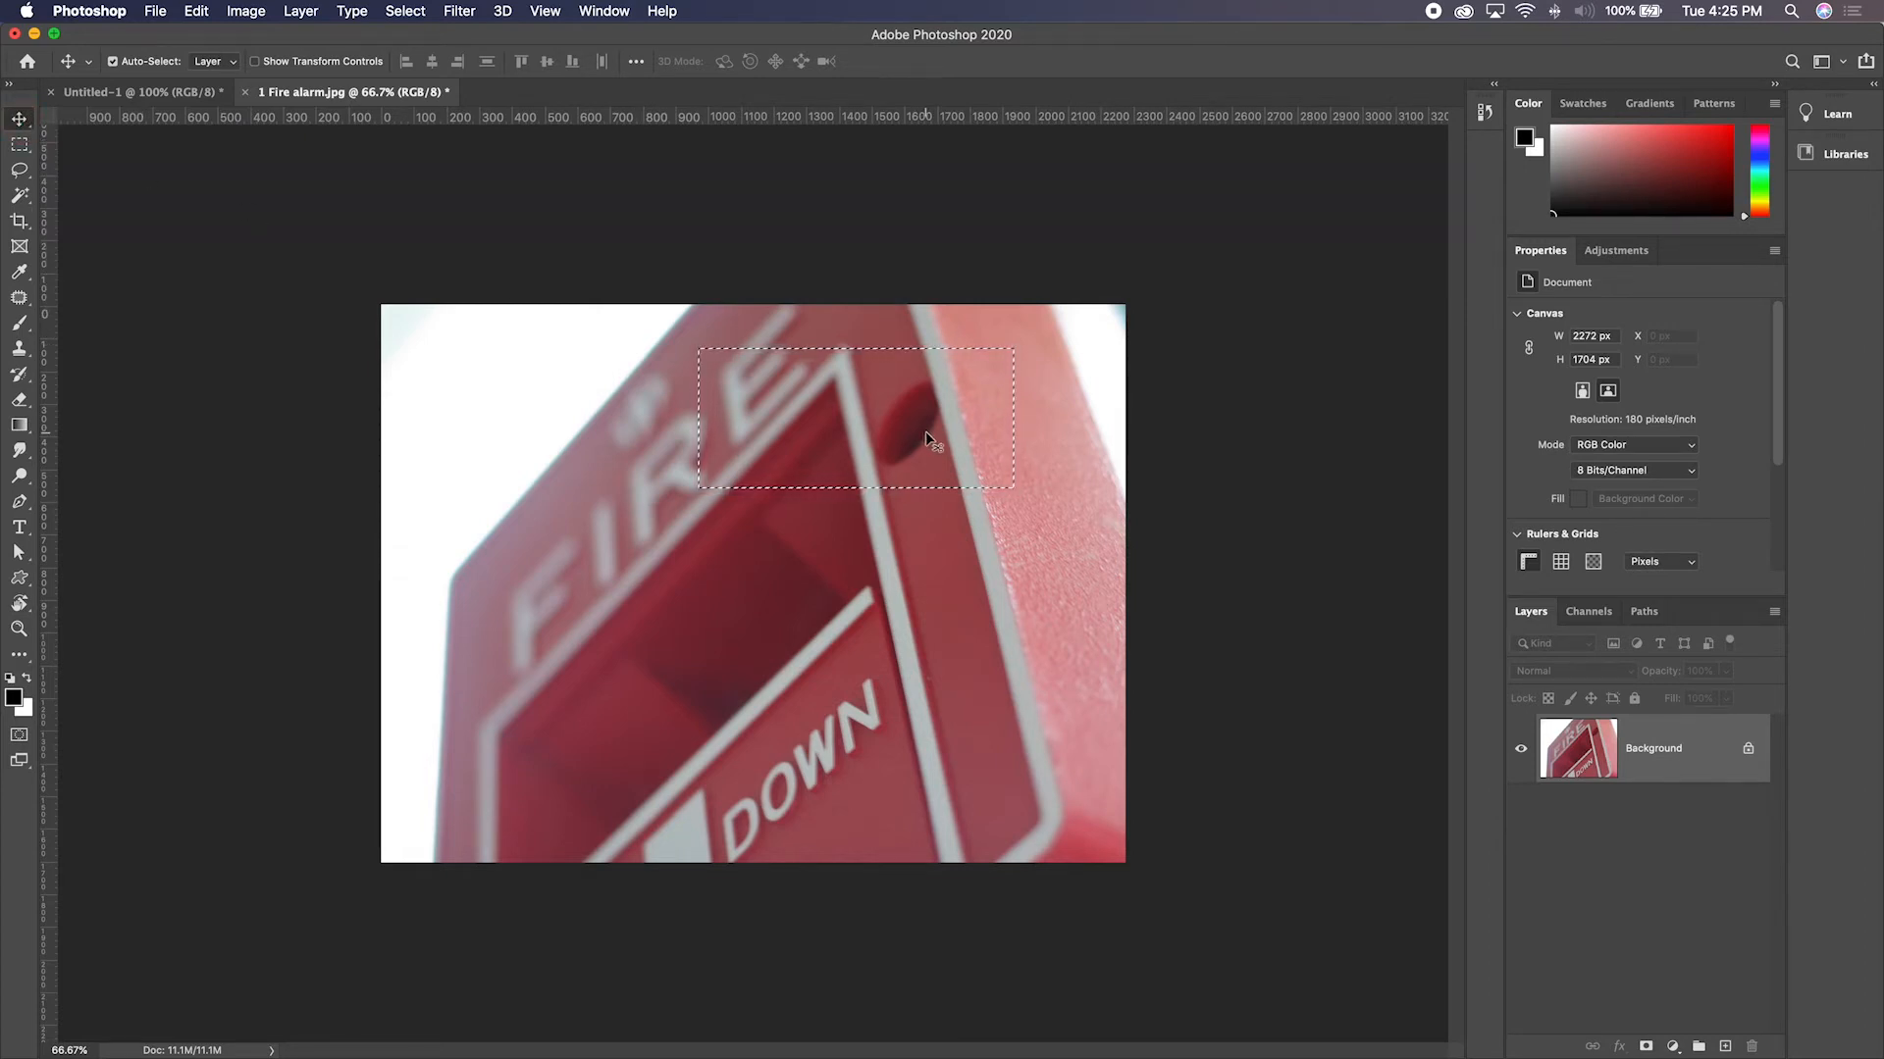
{"action": "left_click_drag", "start_coordinate": [903, 432], "coordinate": [762, 626]}
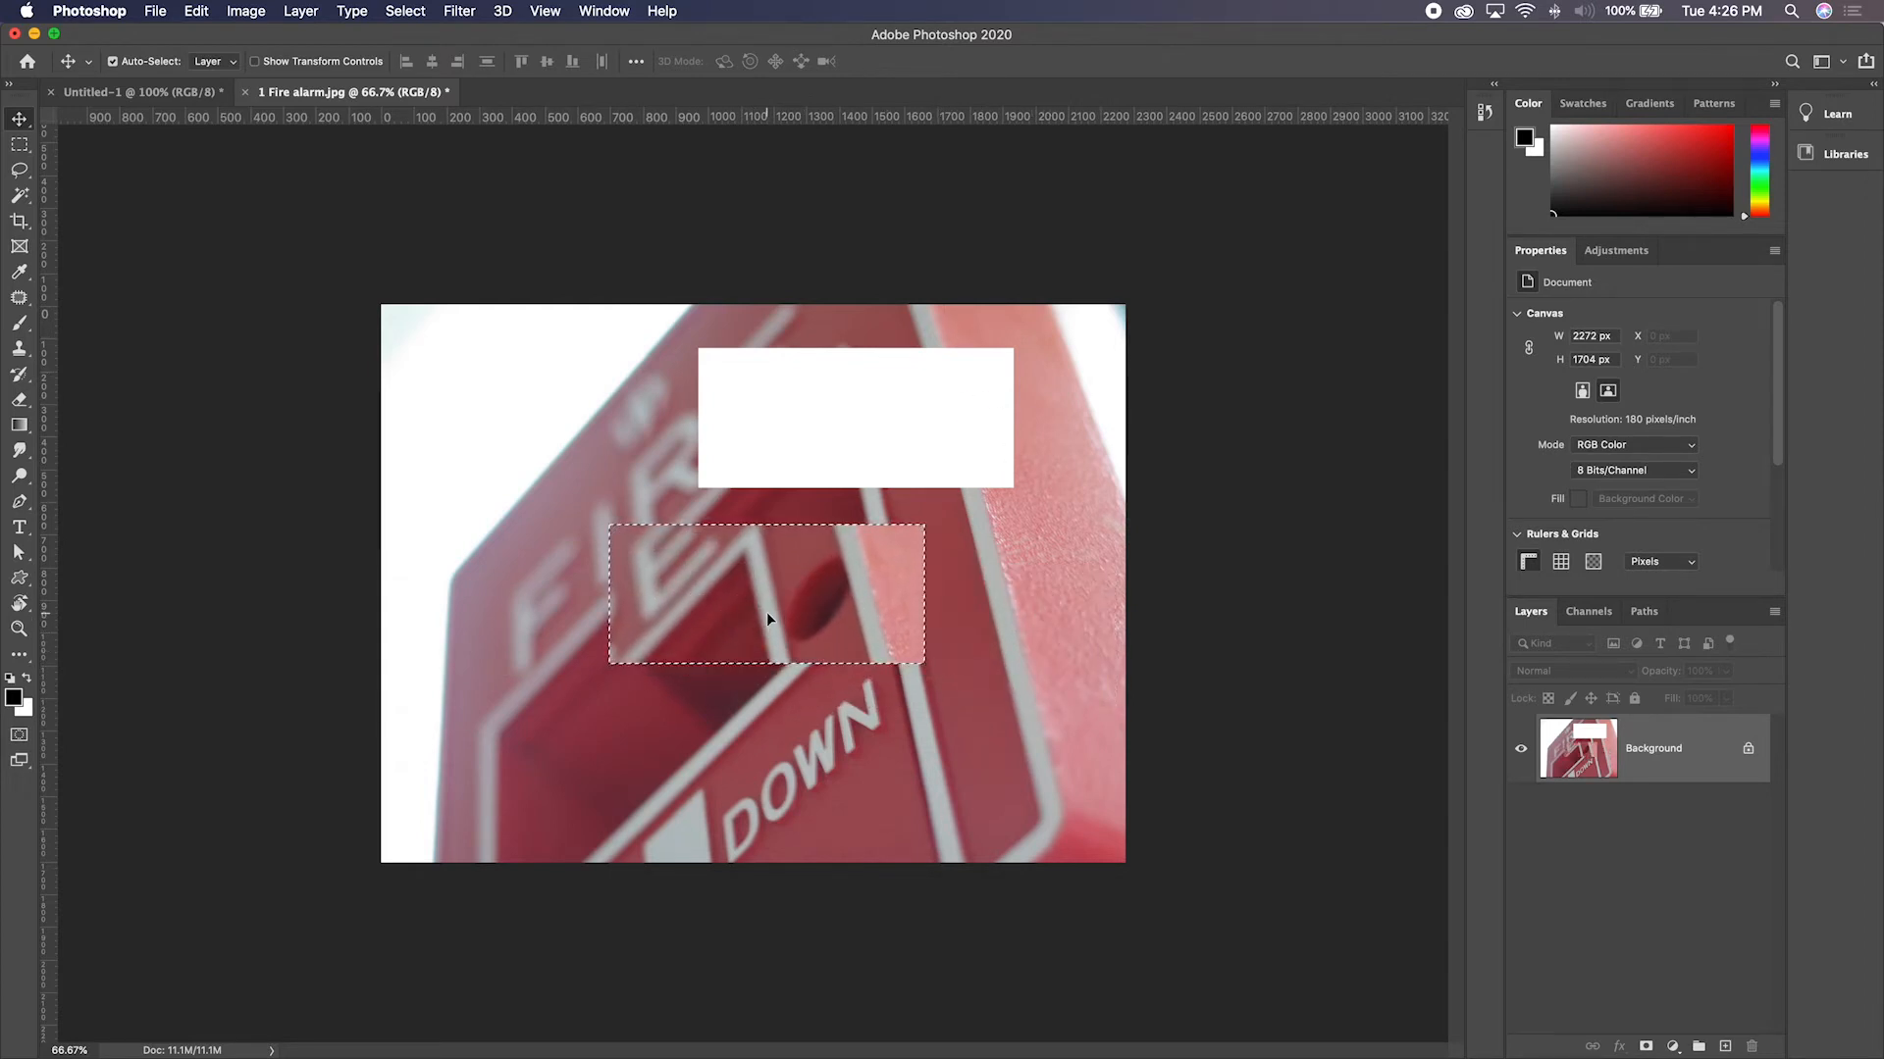
- Deselect the area and try to move the displaced patch again, cancelling the conversion to a normal layer
{"action": "key", "text": "super+d"}
{"action": "left_click", "coordinate": [796, 639]}
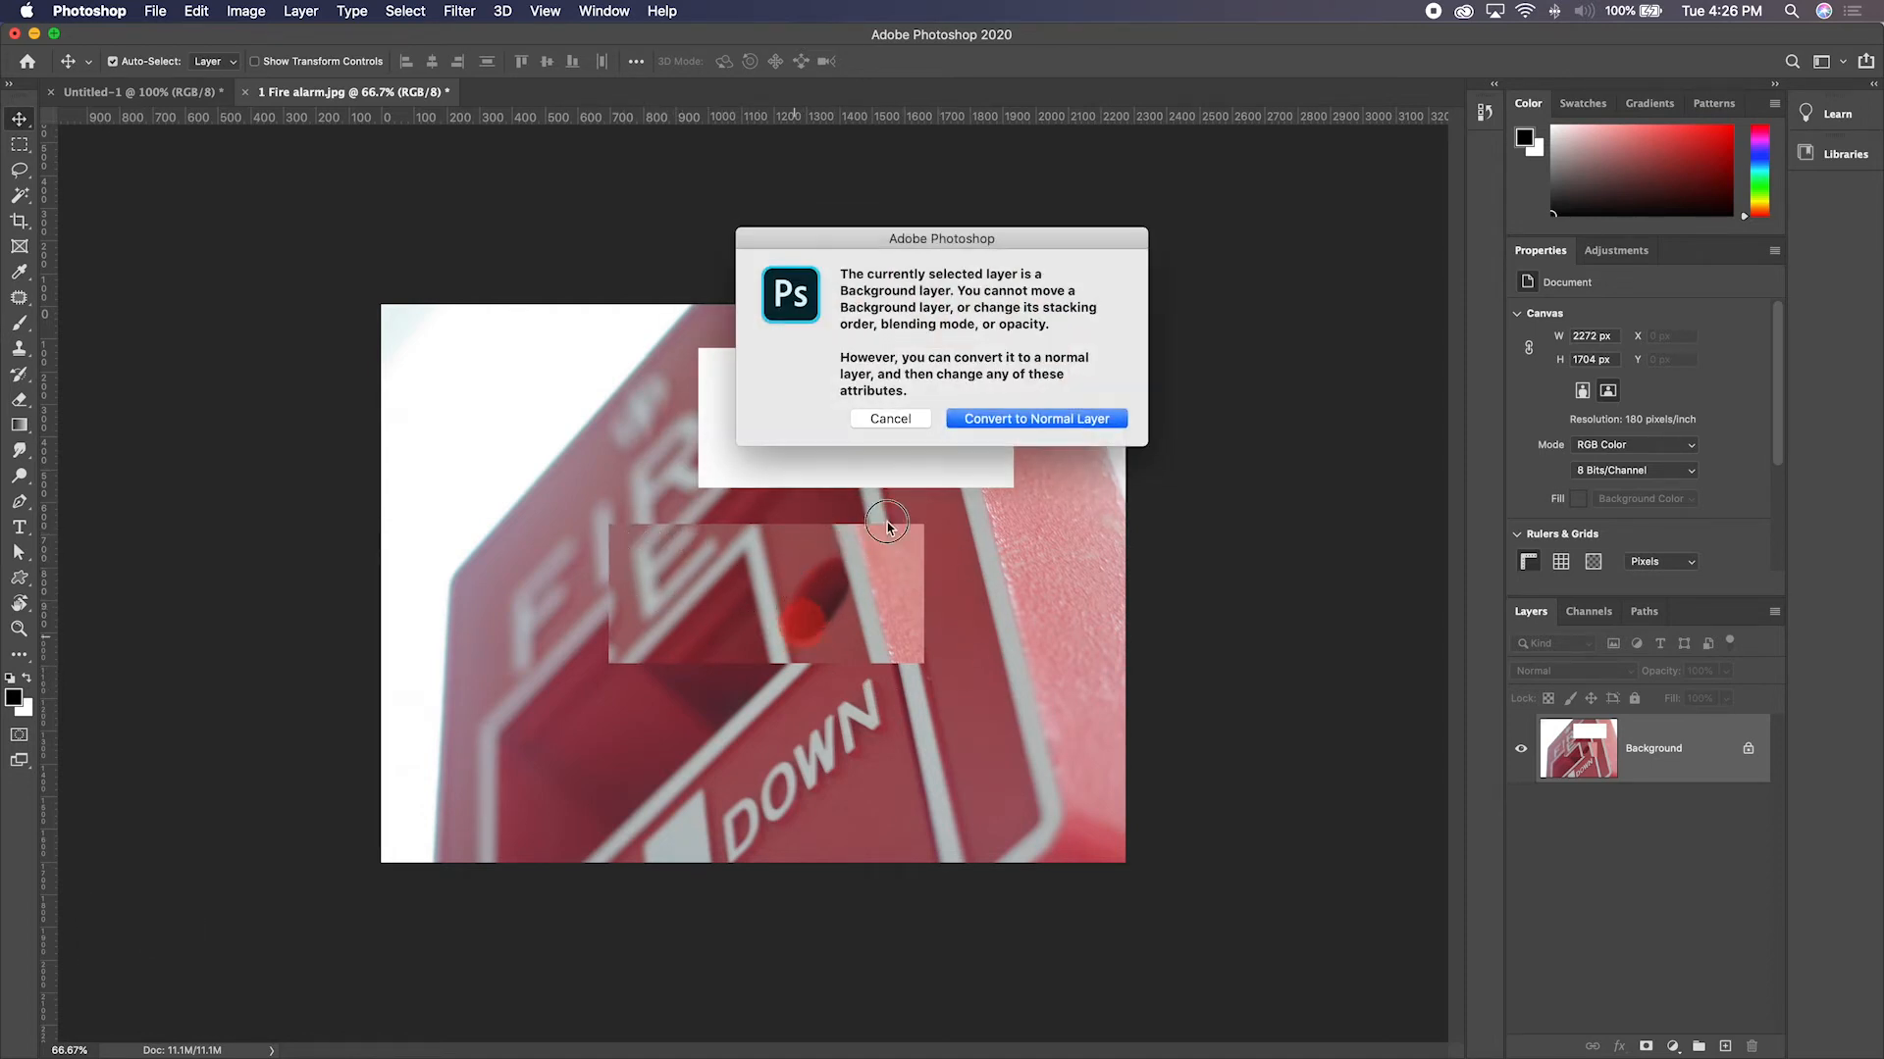
{"action": "left_click", "coordinate": [916, 424]}
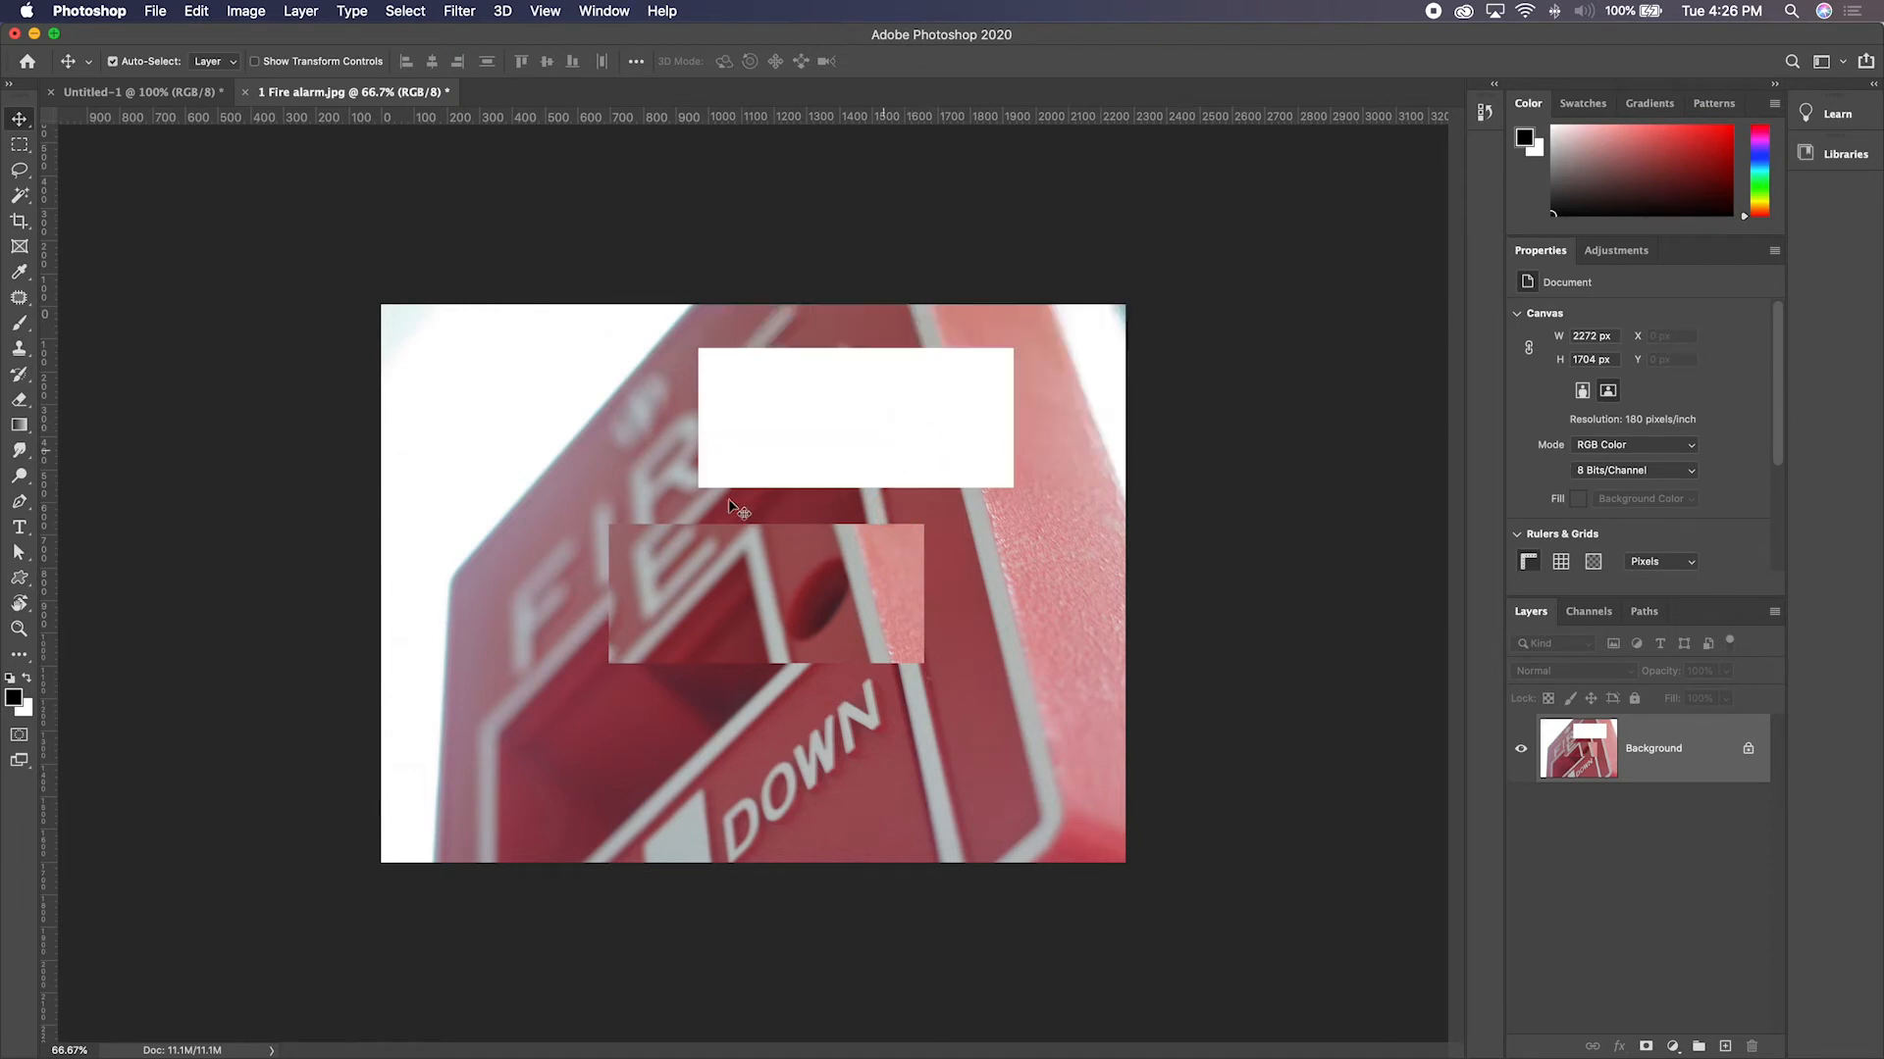
- Reselect the displaced patch with the Rectangular Marquee and move it back over the white gap in the photo
{"action": "key", "text": "m"}
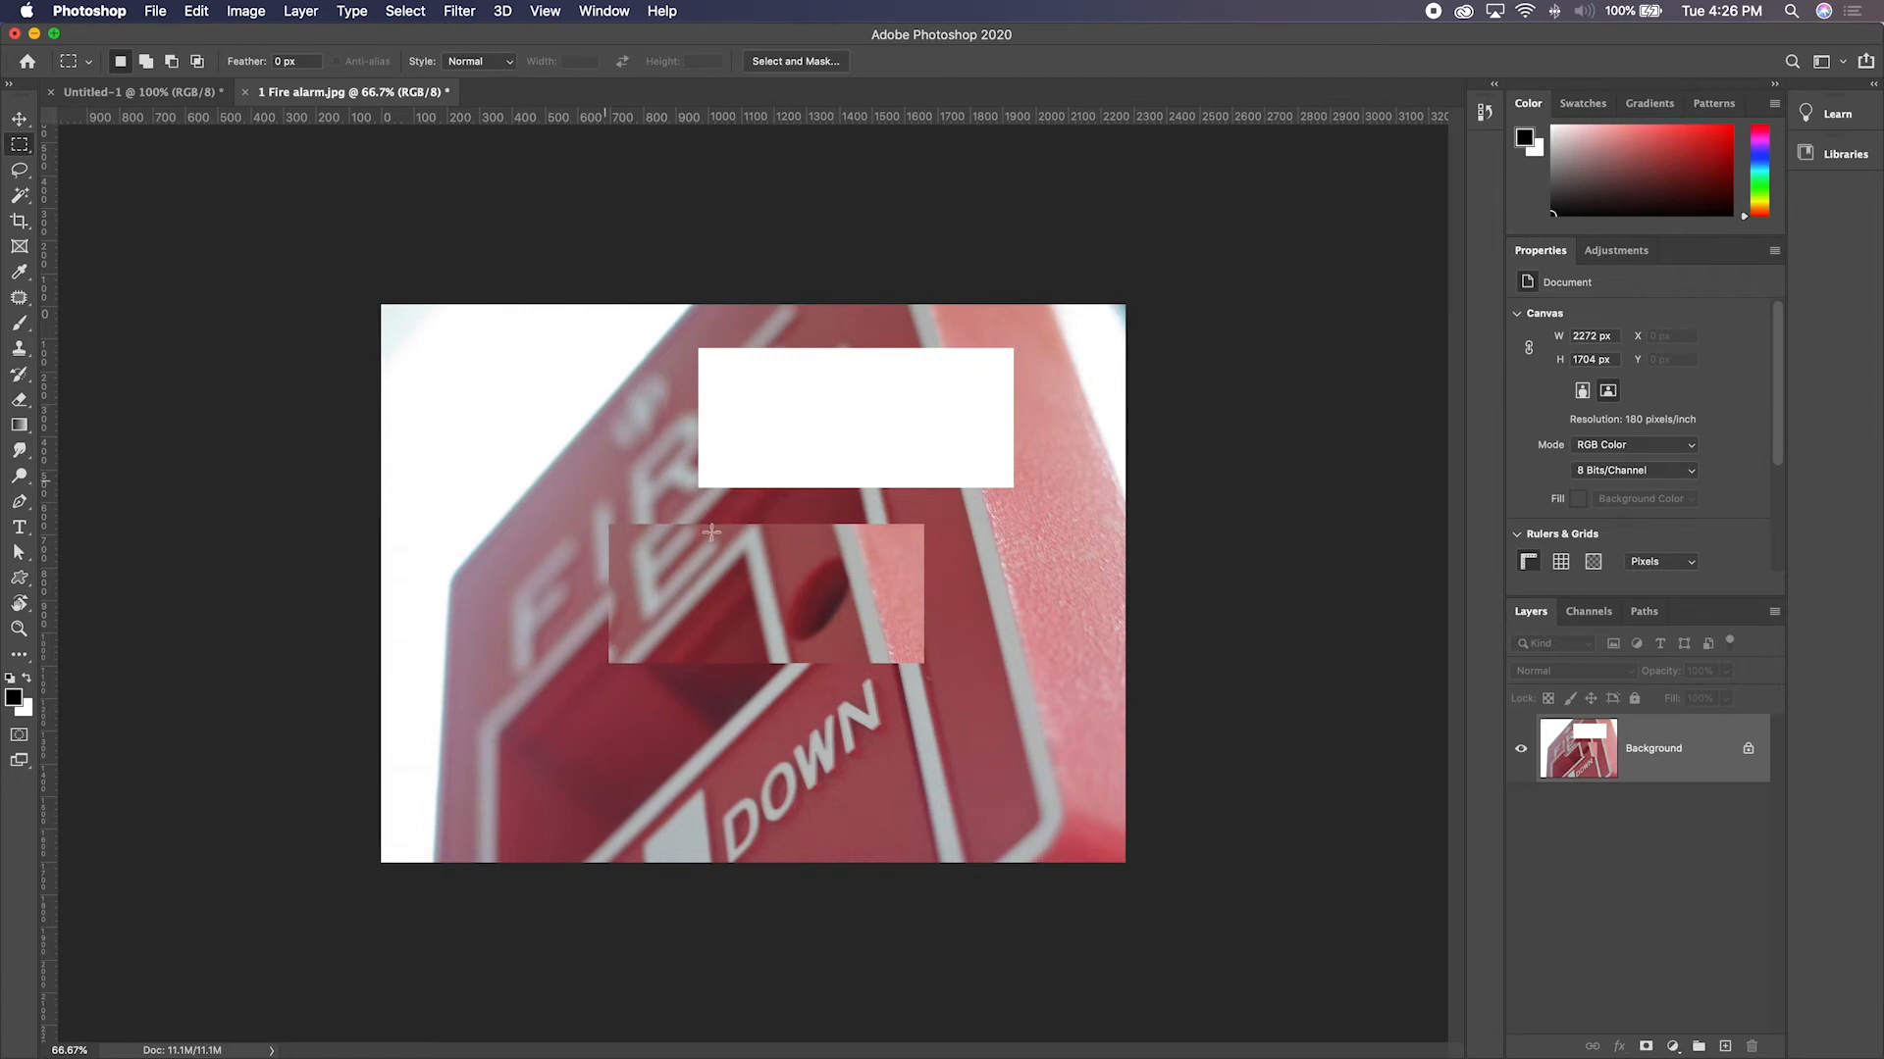
{"action": "left_click_drag", "start_coordinate": [606, 524], "coordinate": [923, 664]}
{"action": "key", "text": "space"}
{"action": "key", "text": "v"}
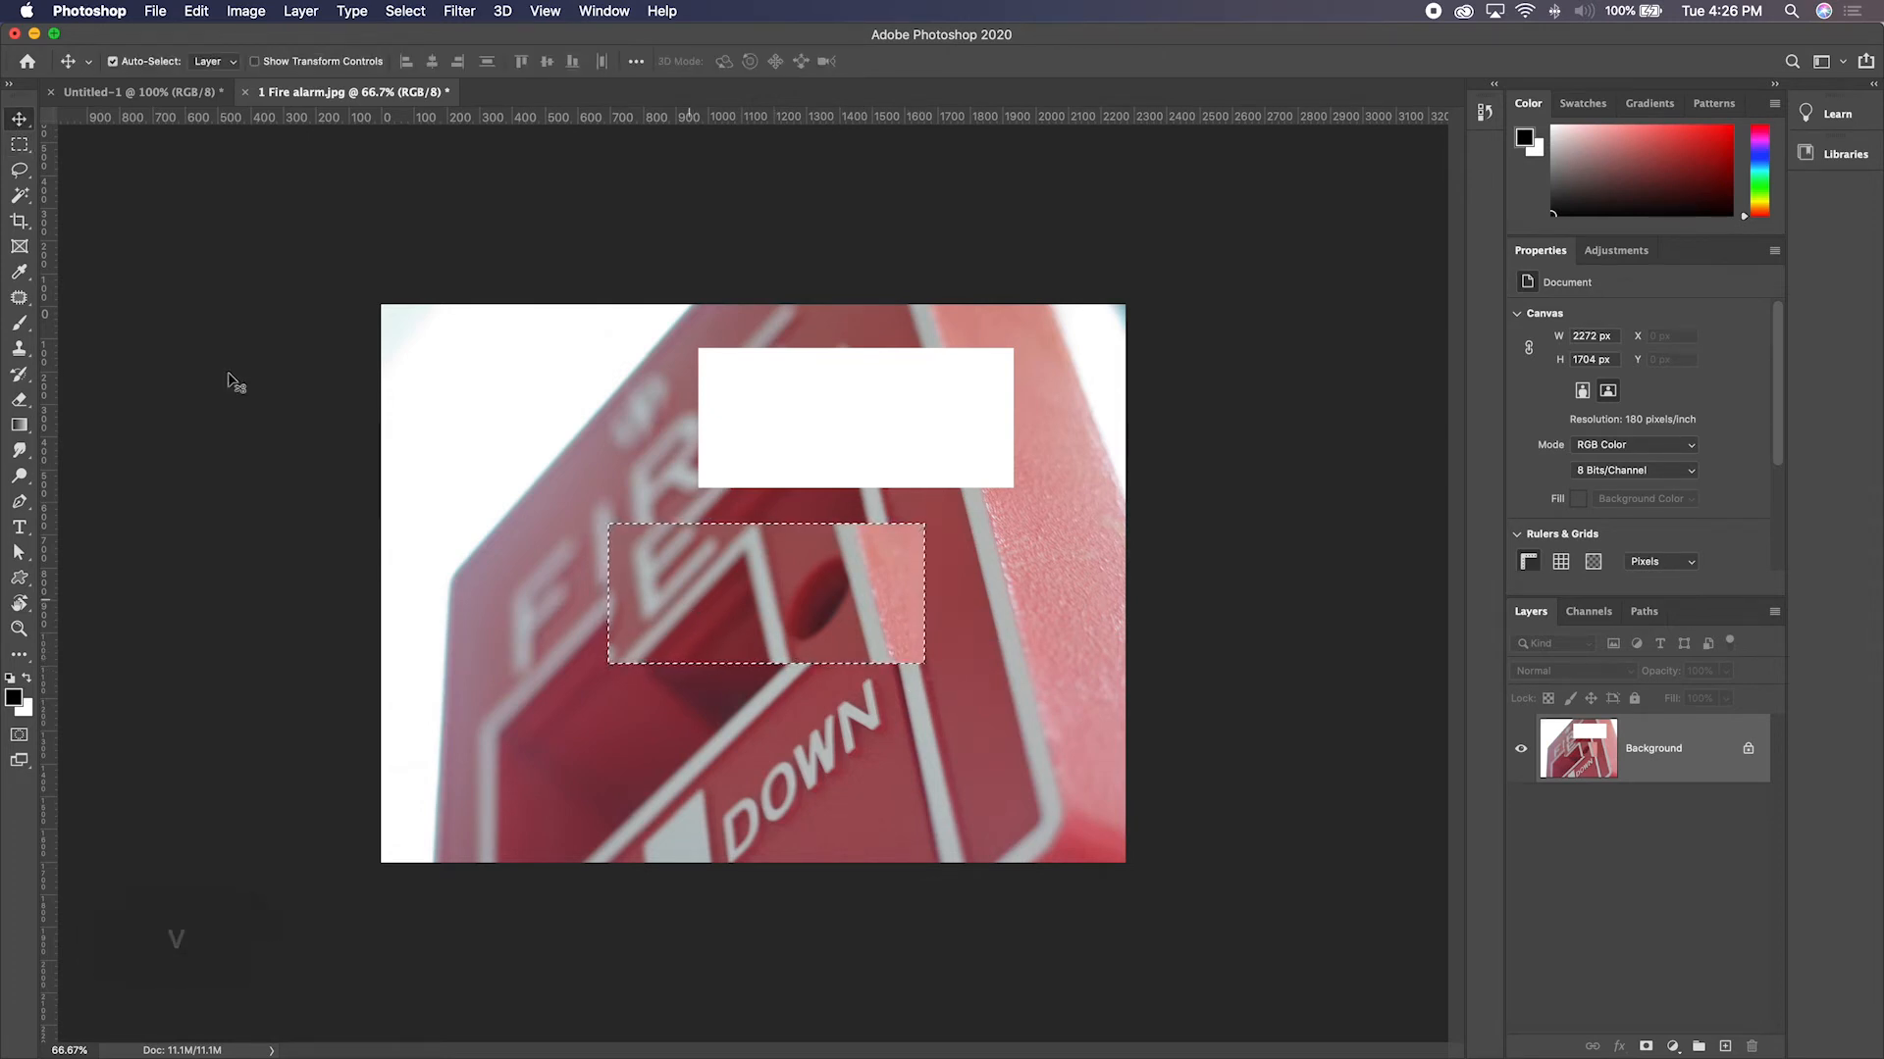
{"action": "left_click_drag", "start_coordinate": [688, 548], "coordinate": [783, 383]}
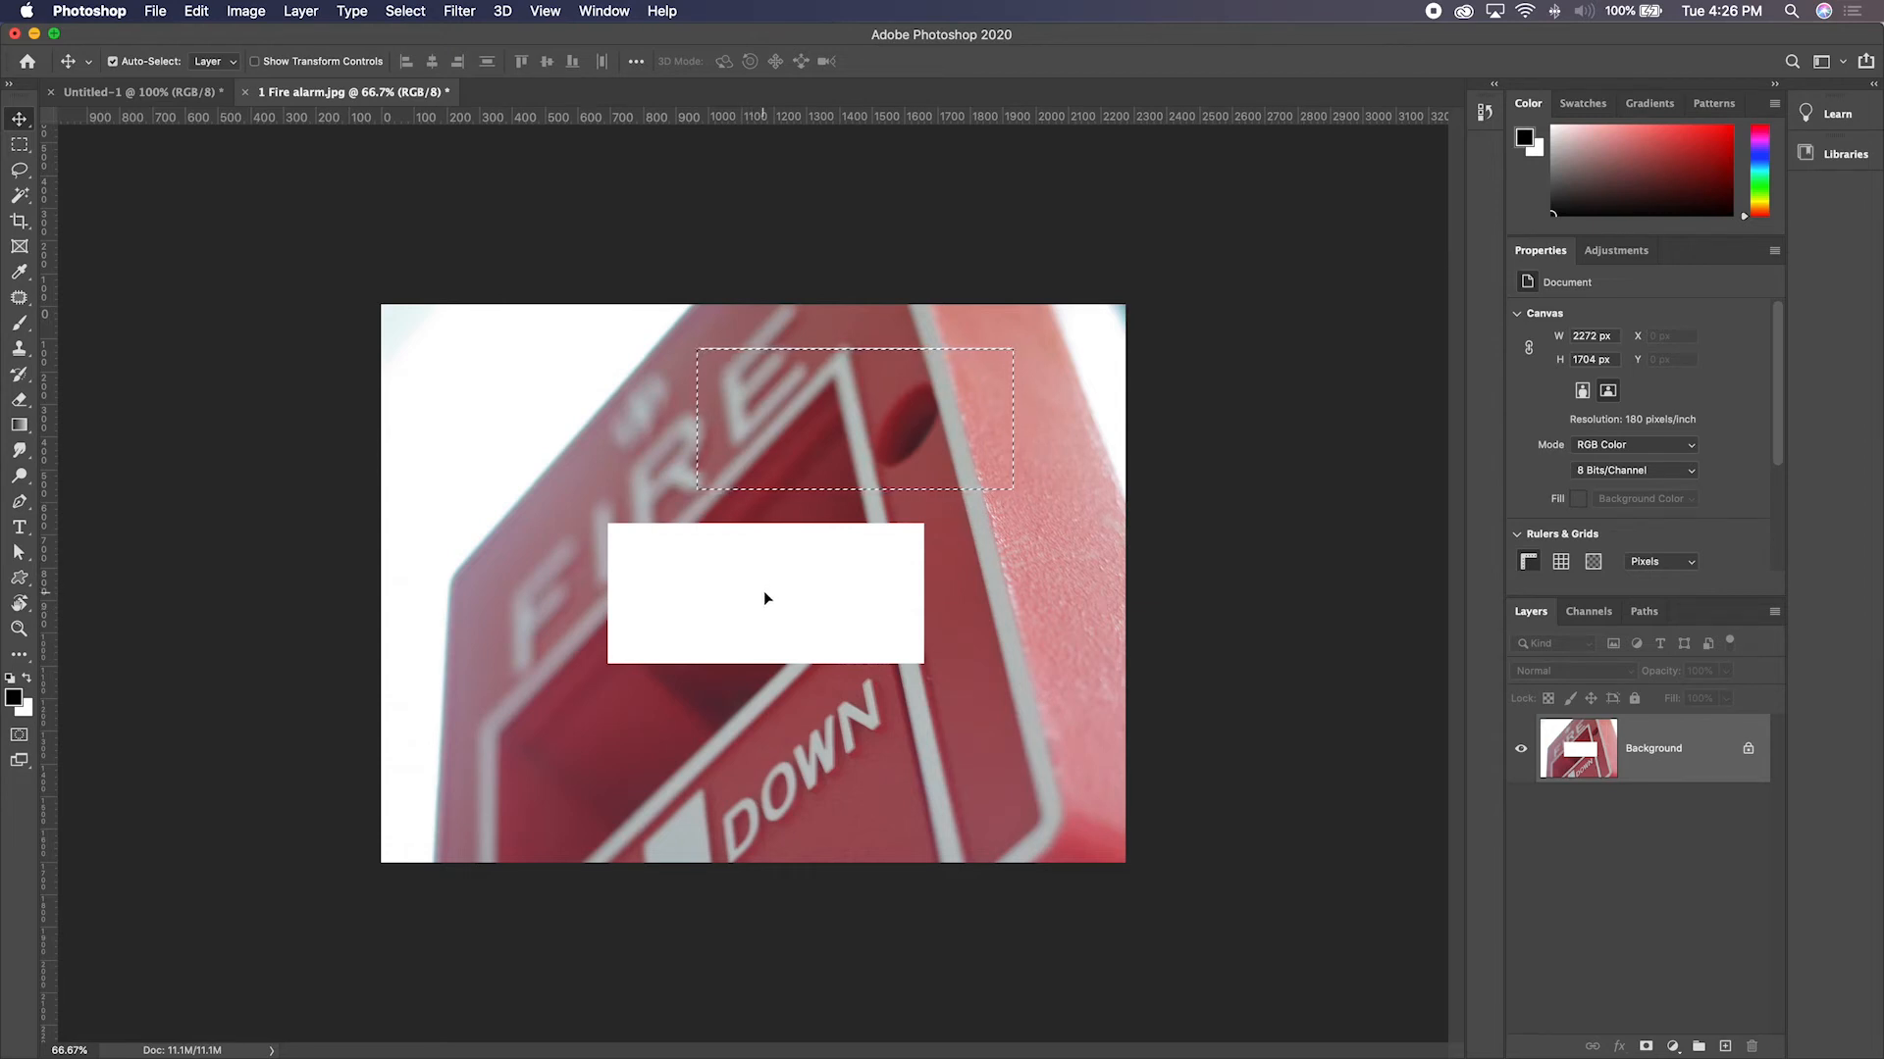
- Undo the pixel moves on the fire alarm photo and clear the selection
{"action": "key", "text": "super"}
{"action": "key", "text": "super+z"}
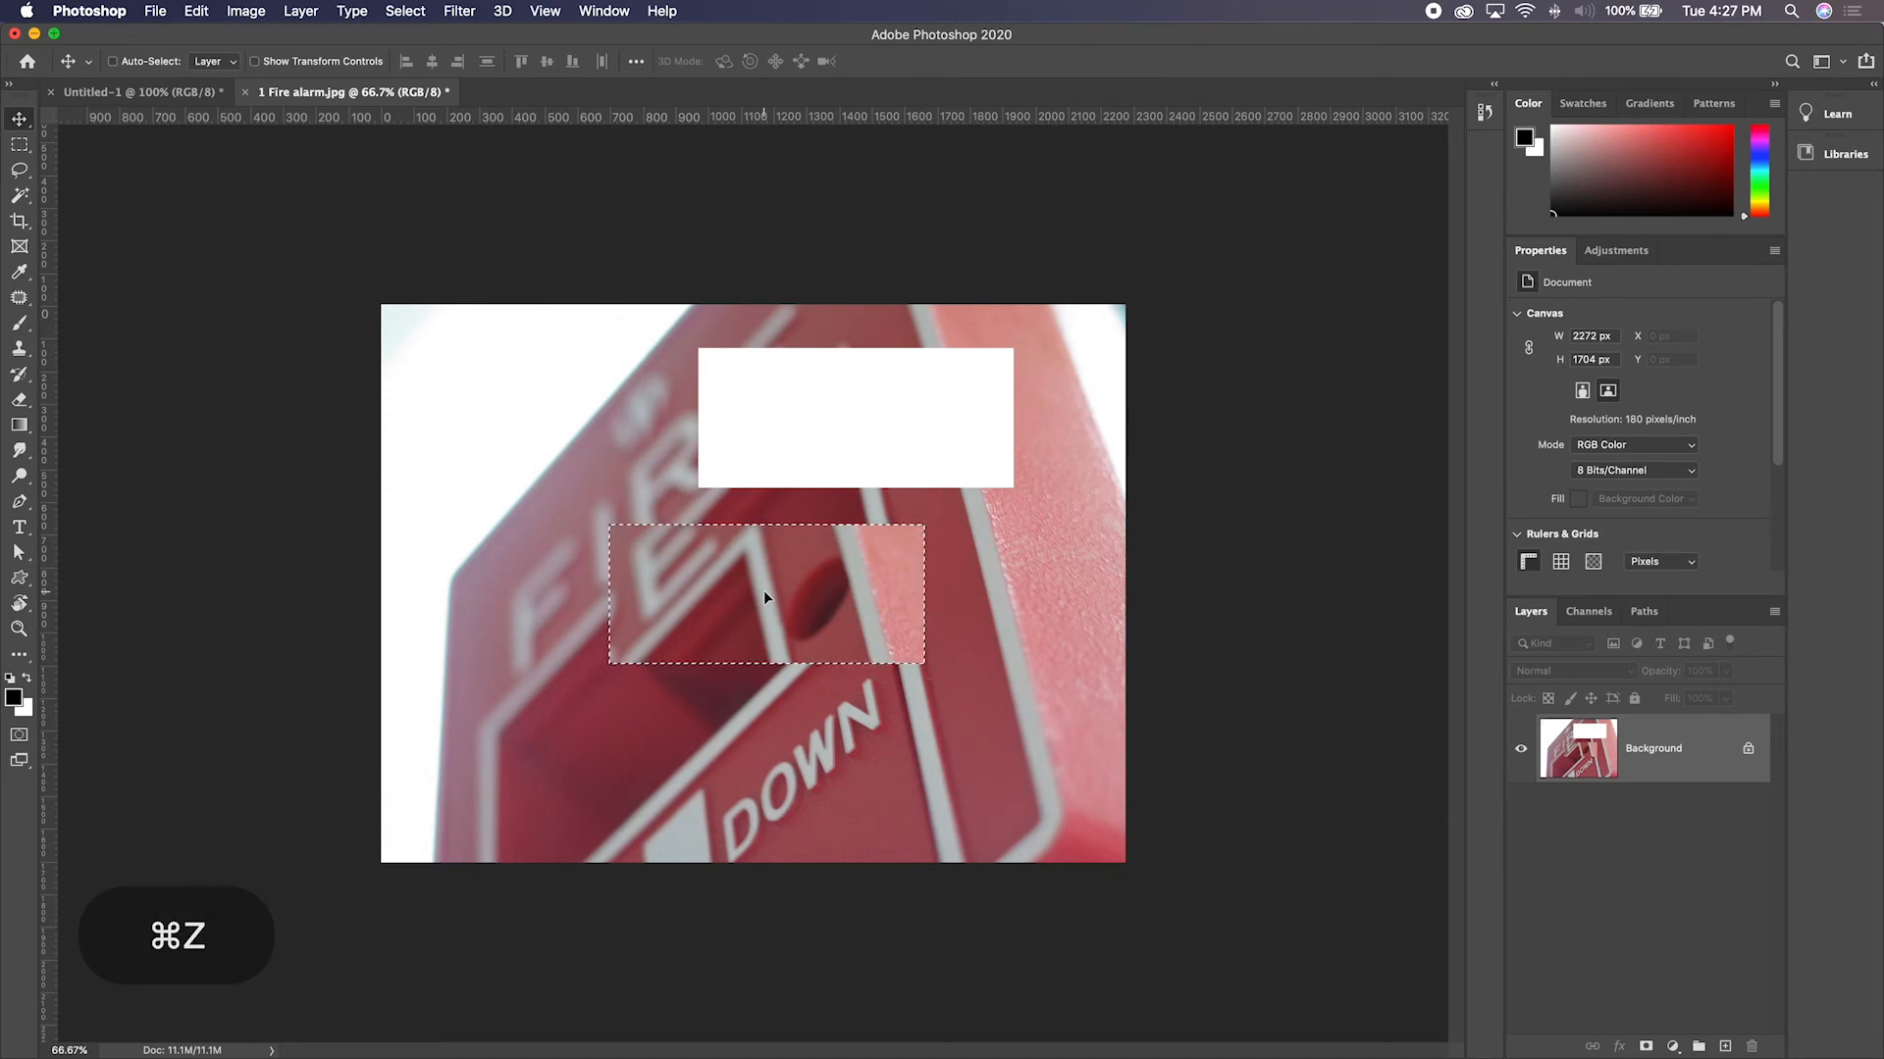
{"action": "key", "text": "super+z"}
{"action": "key", "text": "super+d"}
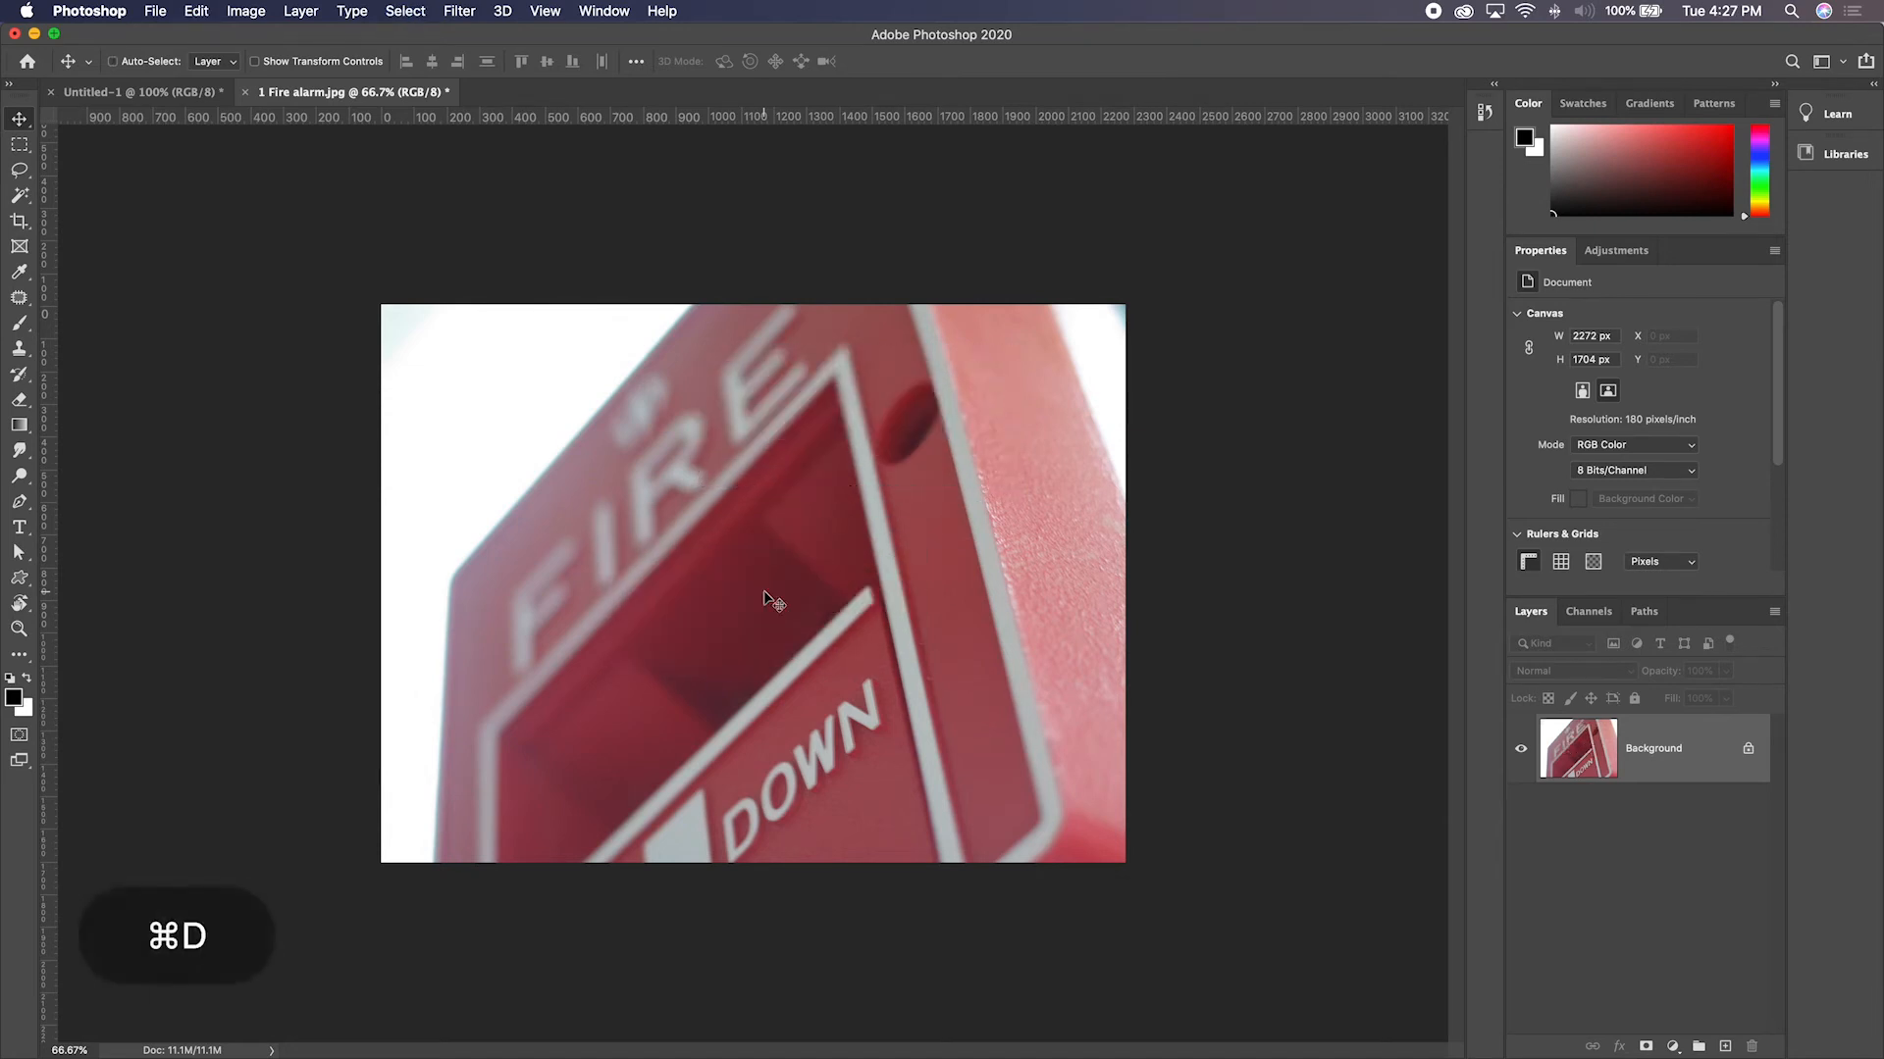
{"action": "left_click", "coordinate": [163, 10]}
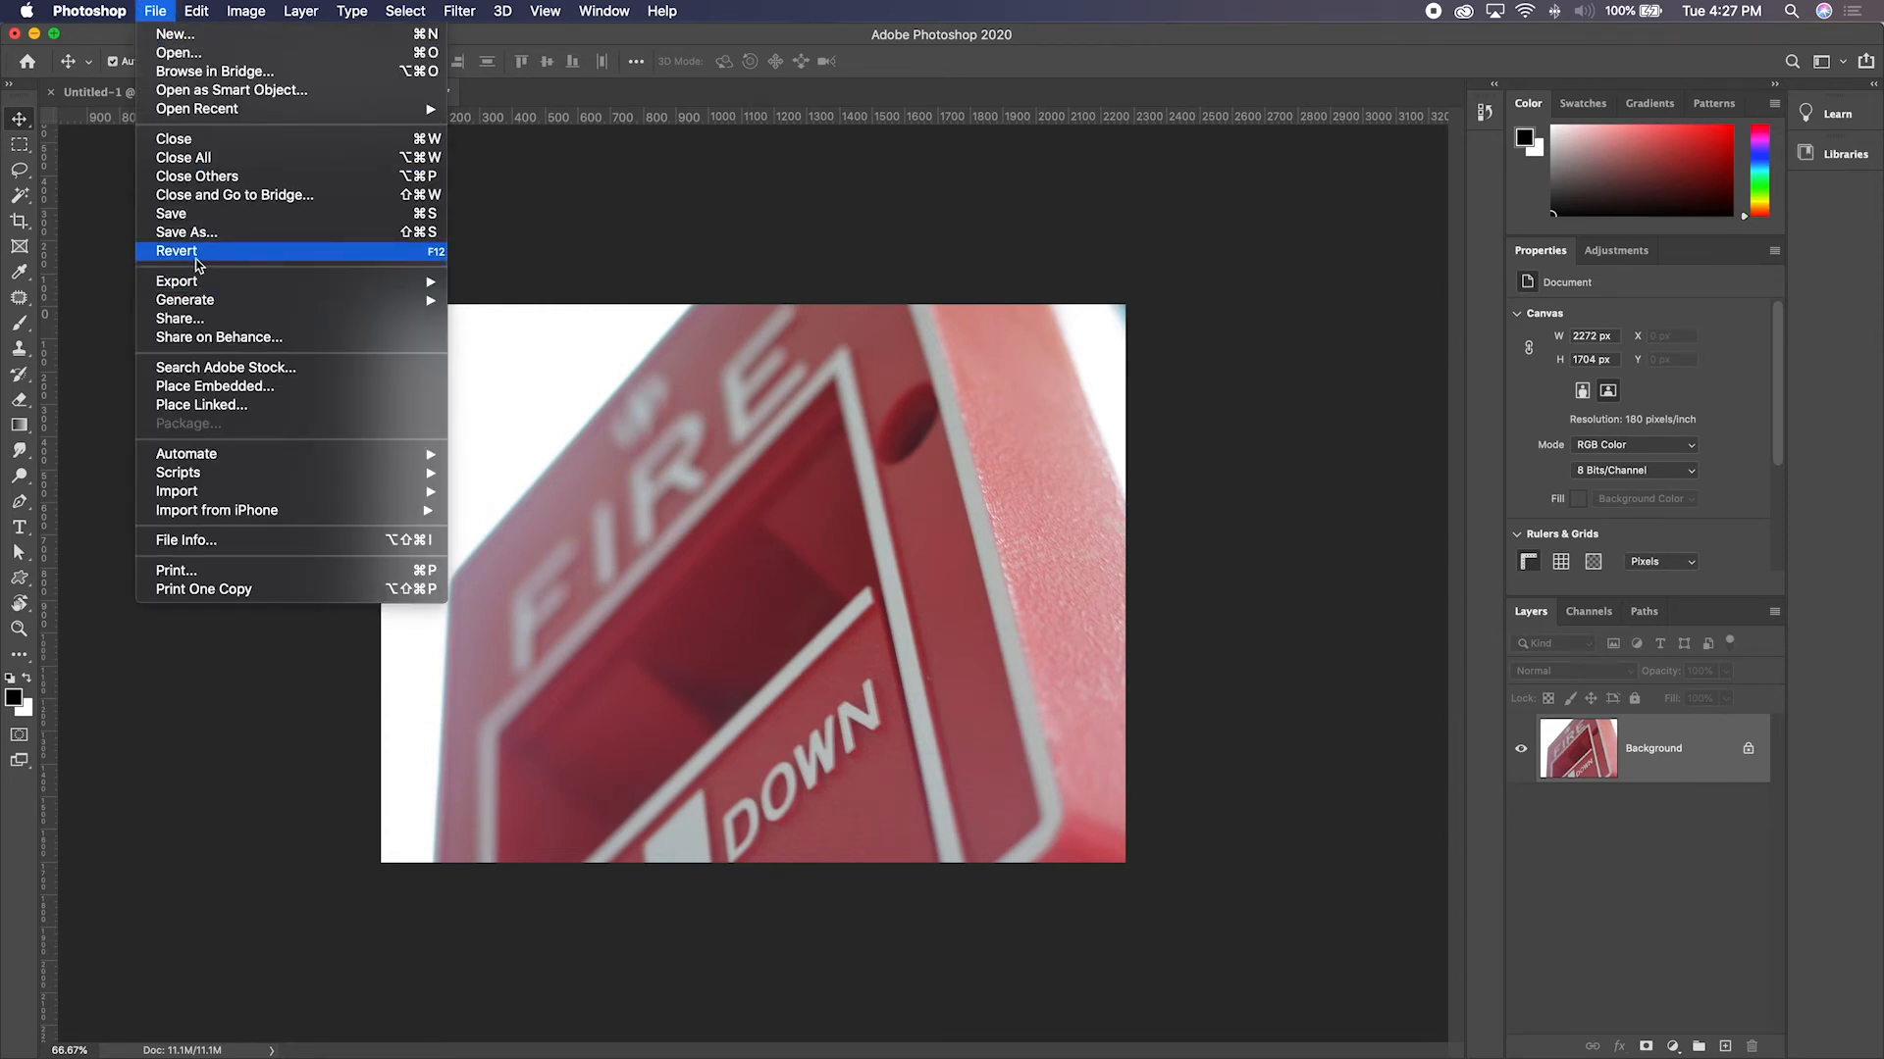
{"action": "left_click", "coordinate": [694, 493]}
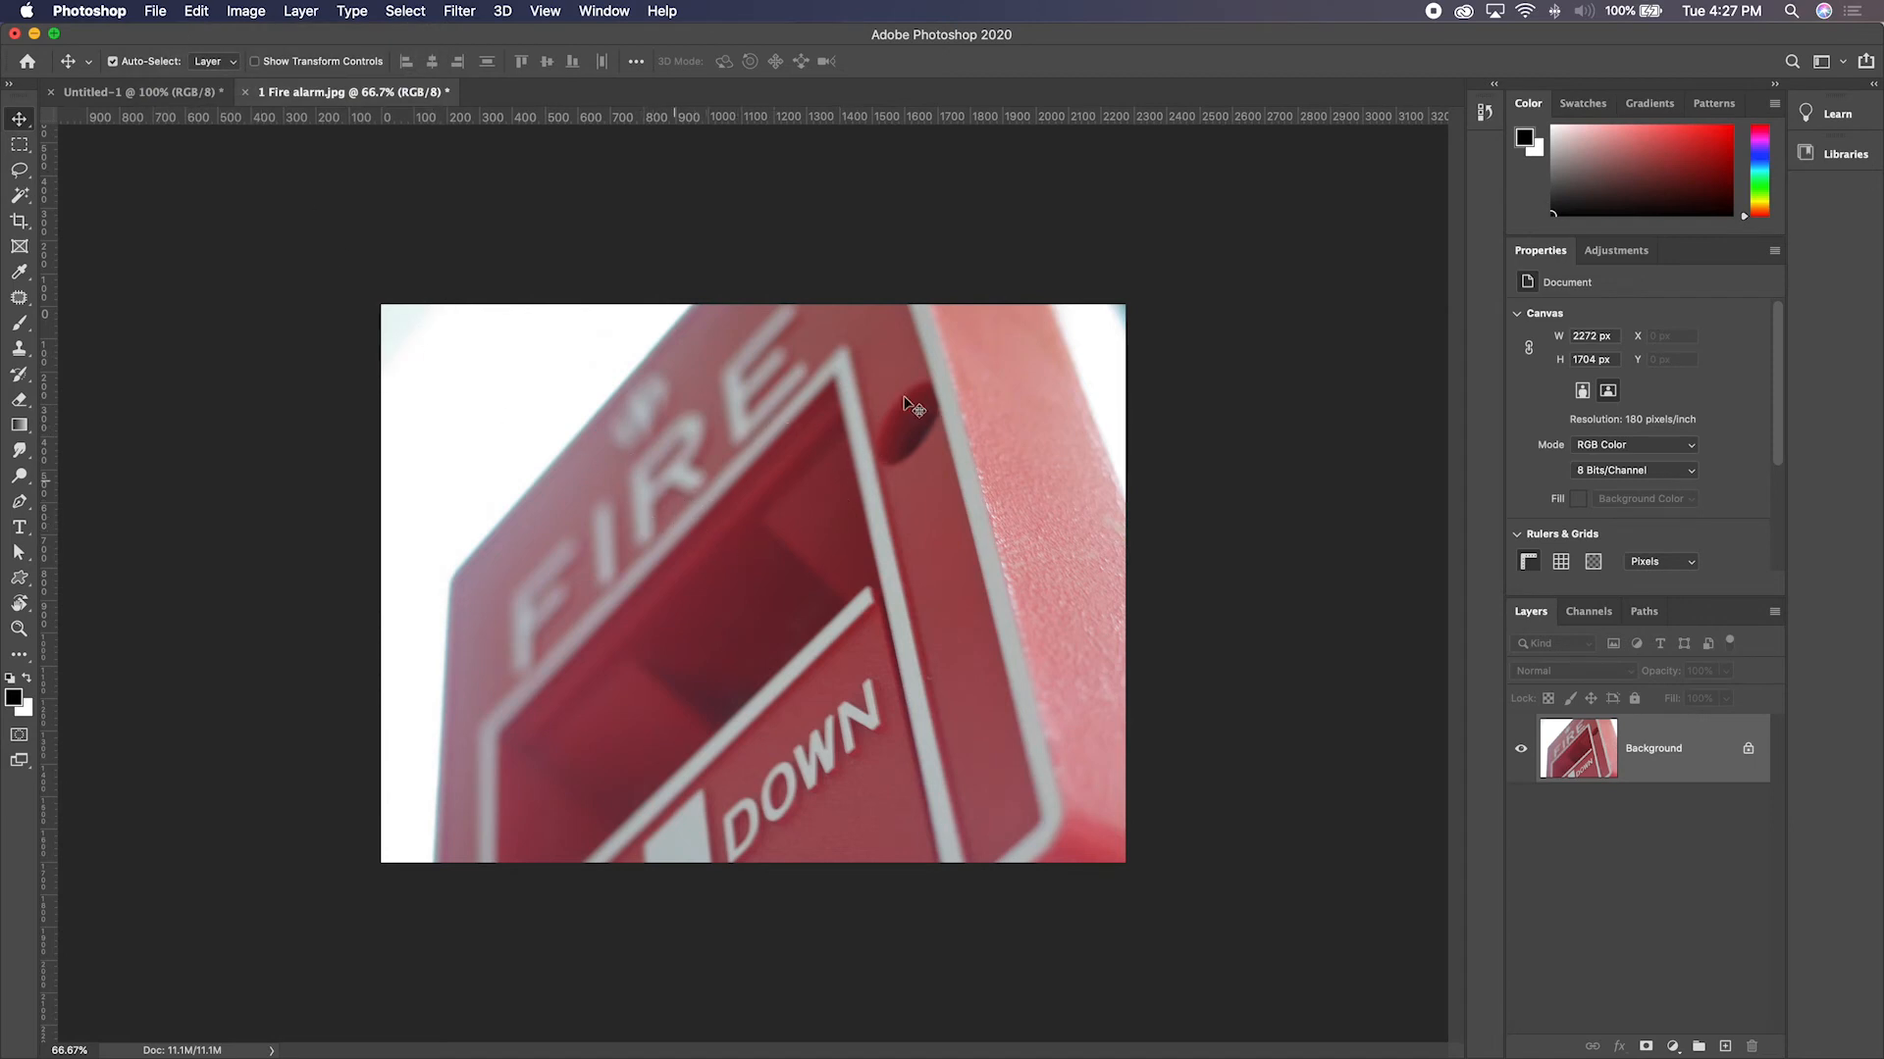
- Draw a wide rectangular selection from the lower part of the letters FIRE across the hole to the alarm's side face
{"action": "left_click", "coordinate": [18, 144]}
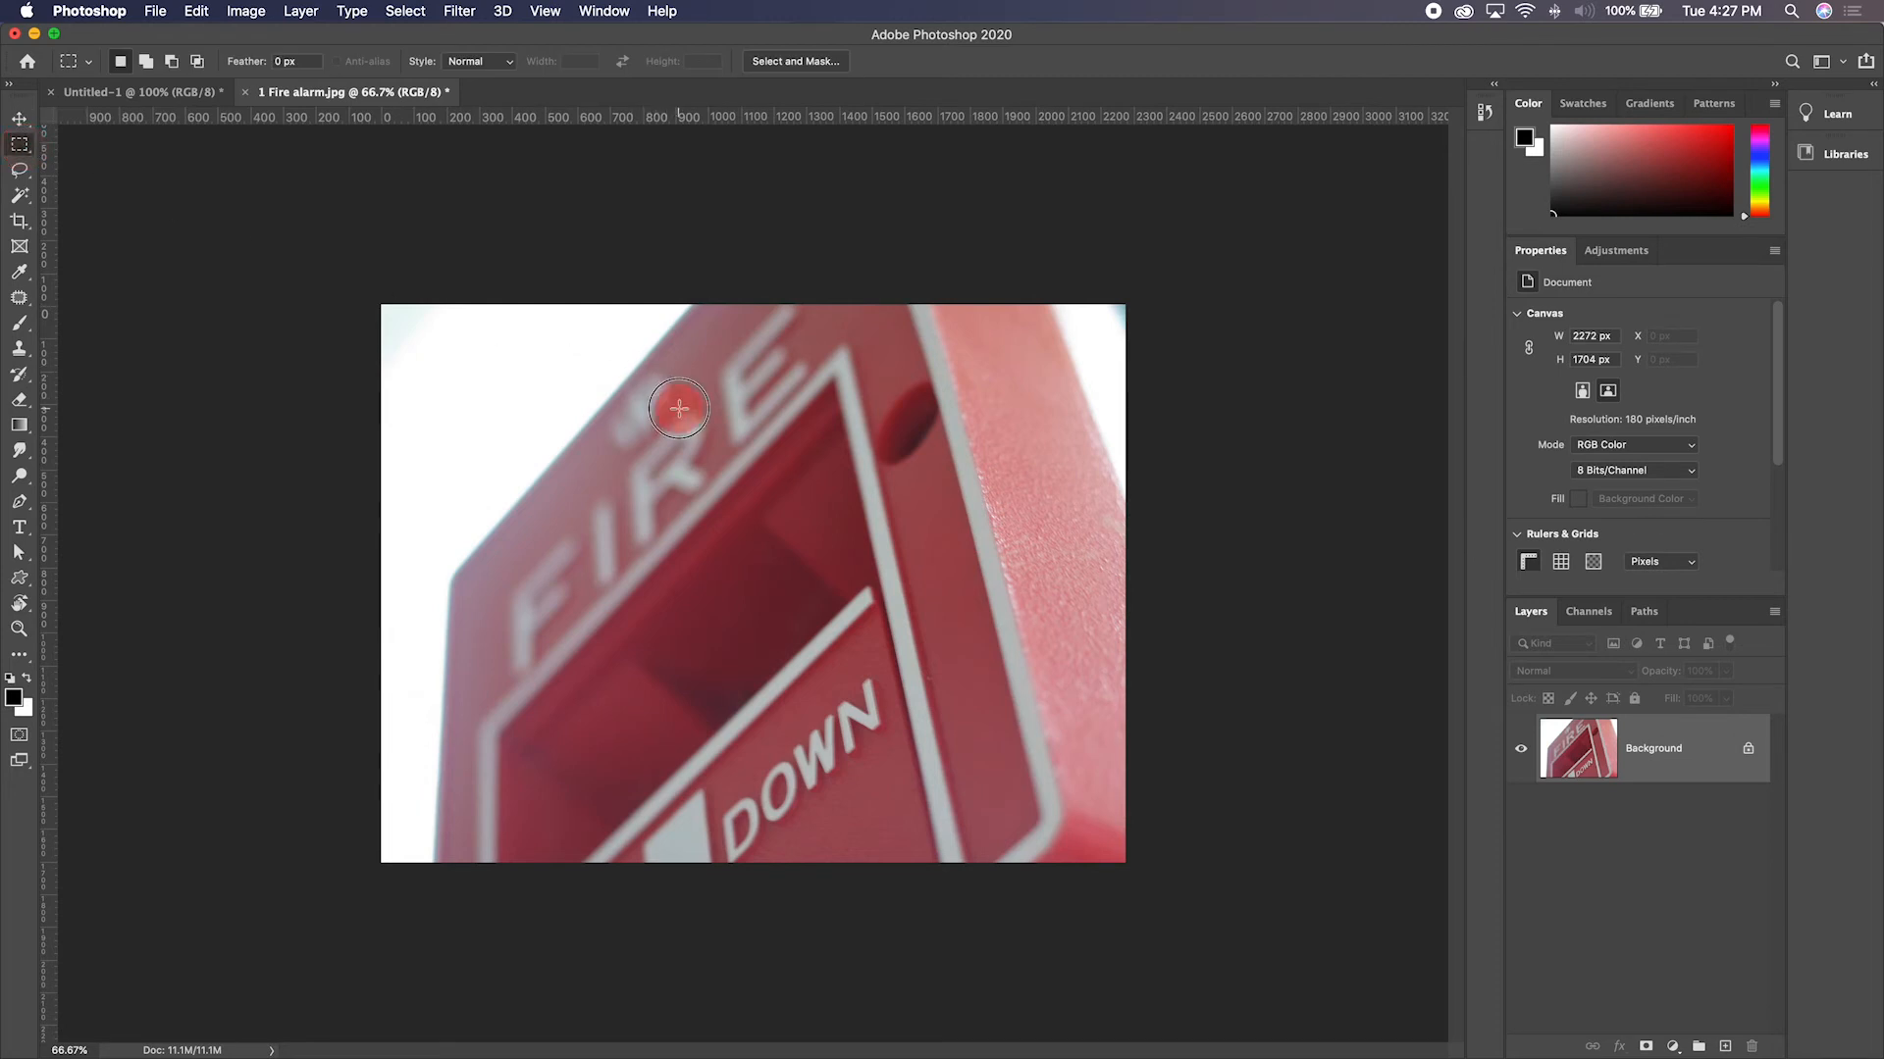
{"action": "left_click_drag", "start_coordinate": [679, 409], "coordinate": [1051, 538]}
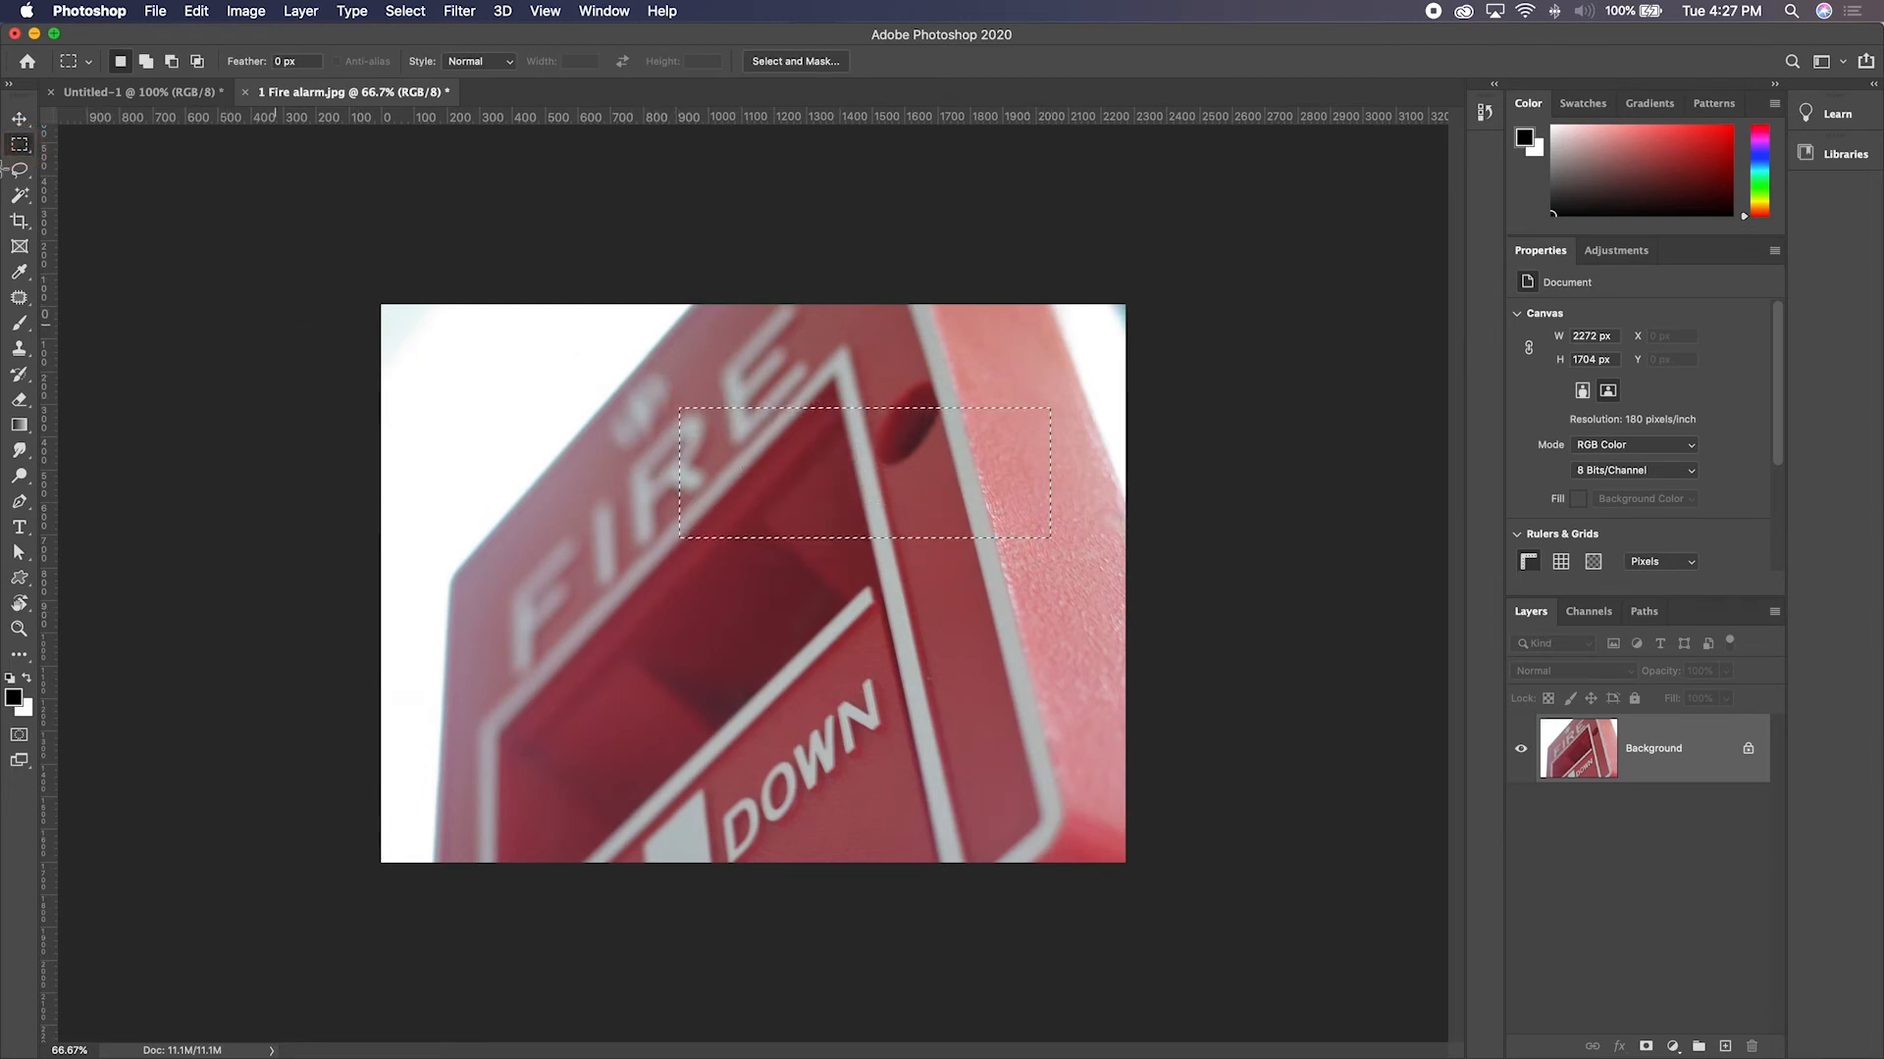
- Try moving the selected pixels slightly down the photo, and undo the move
{"action": "key", "text": "v"}
{"action": "left_click_drag", "start_coordinate": [894, 500], "coordinate": [883, 601]}
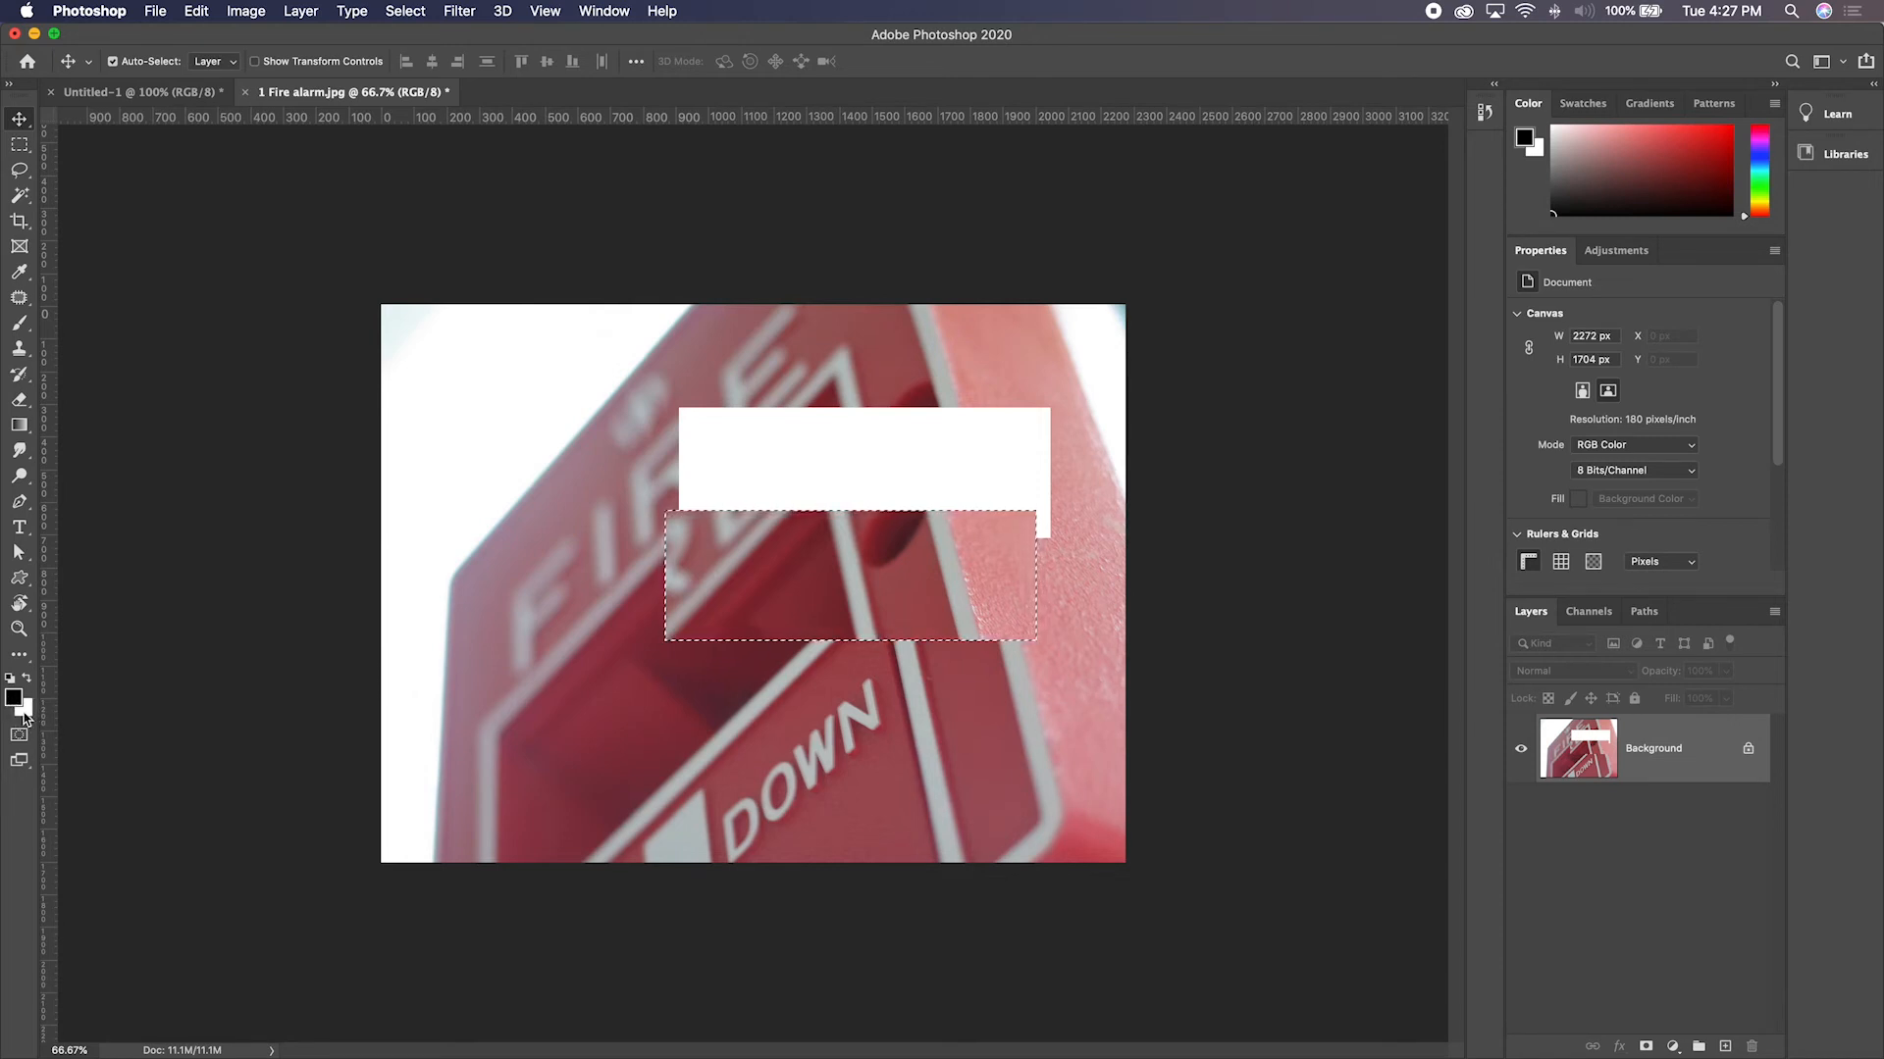
{"action": "key", "text": "super+z"}
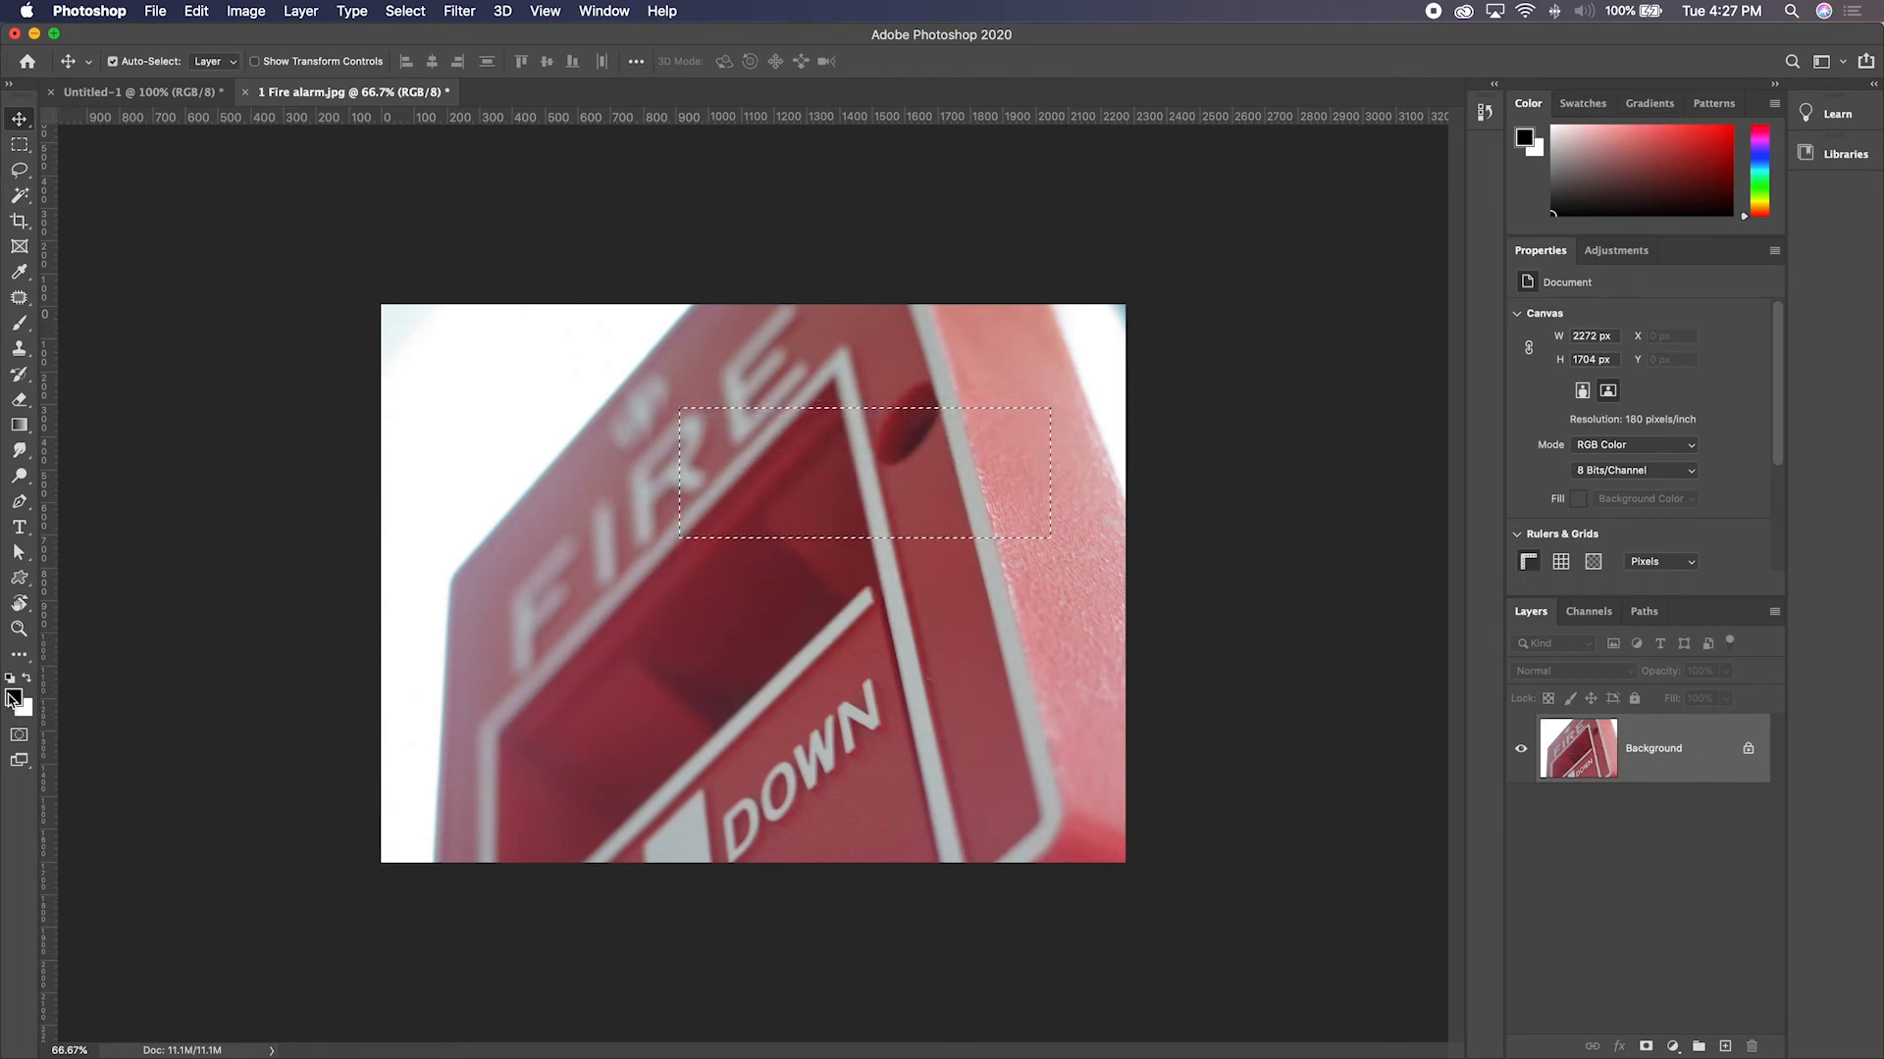
- Check the foreground color in the Color Picker and swap foreground and background colors repeatedly, ending with white as foreground and black as background
{"action": "left_click", "coordinate": [12, 698]}
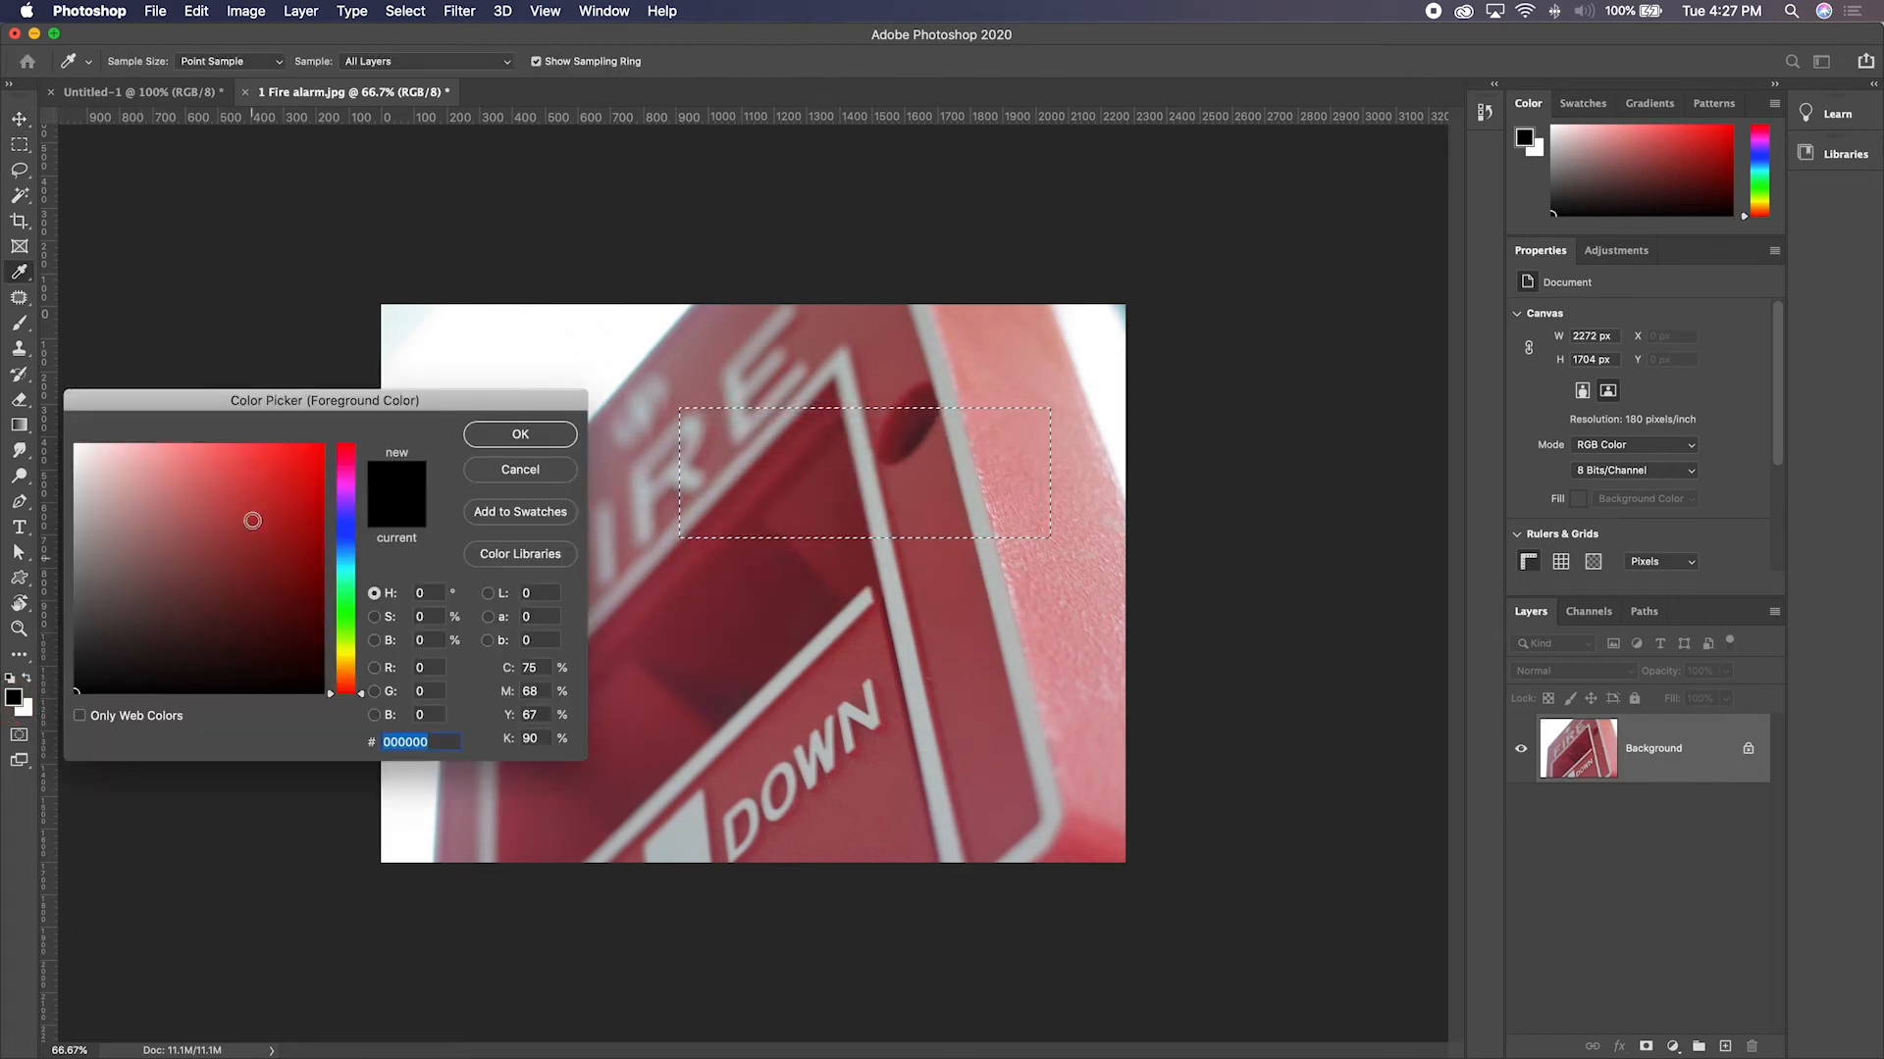
{"action": "left_click", "coordinate": [549, 442]}
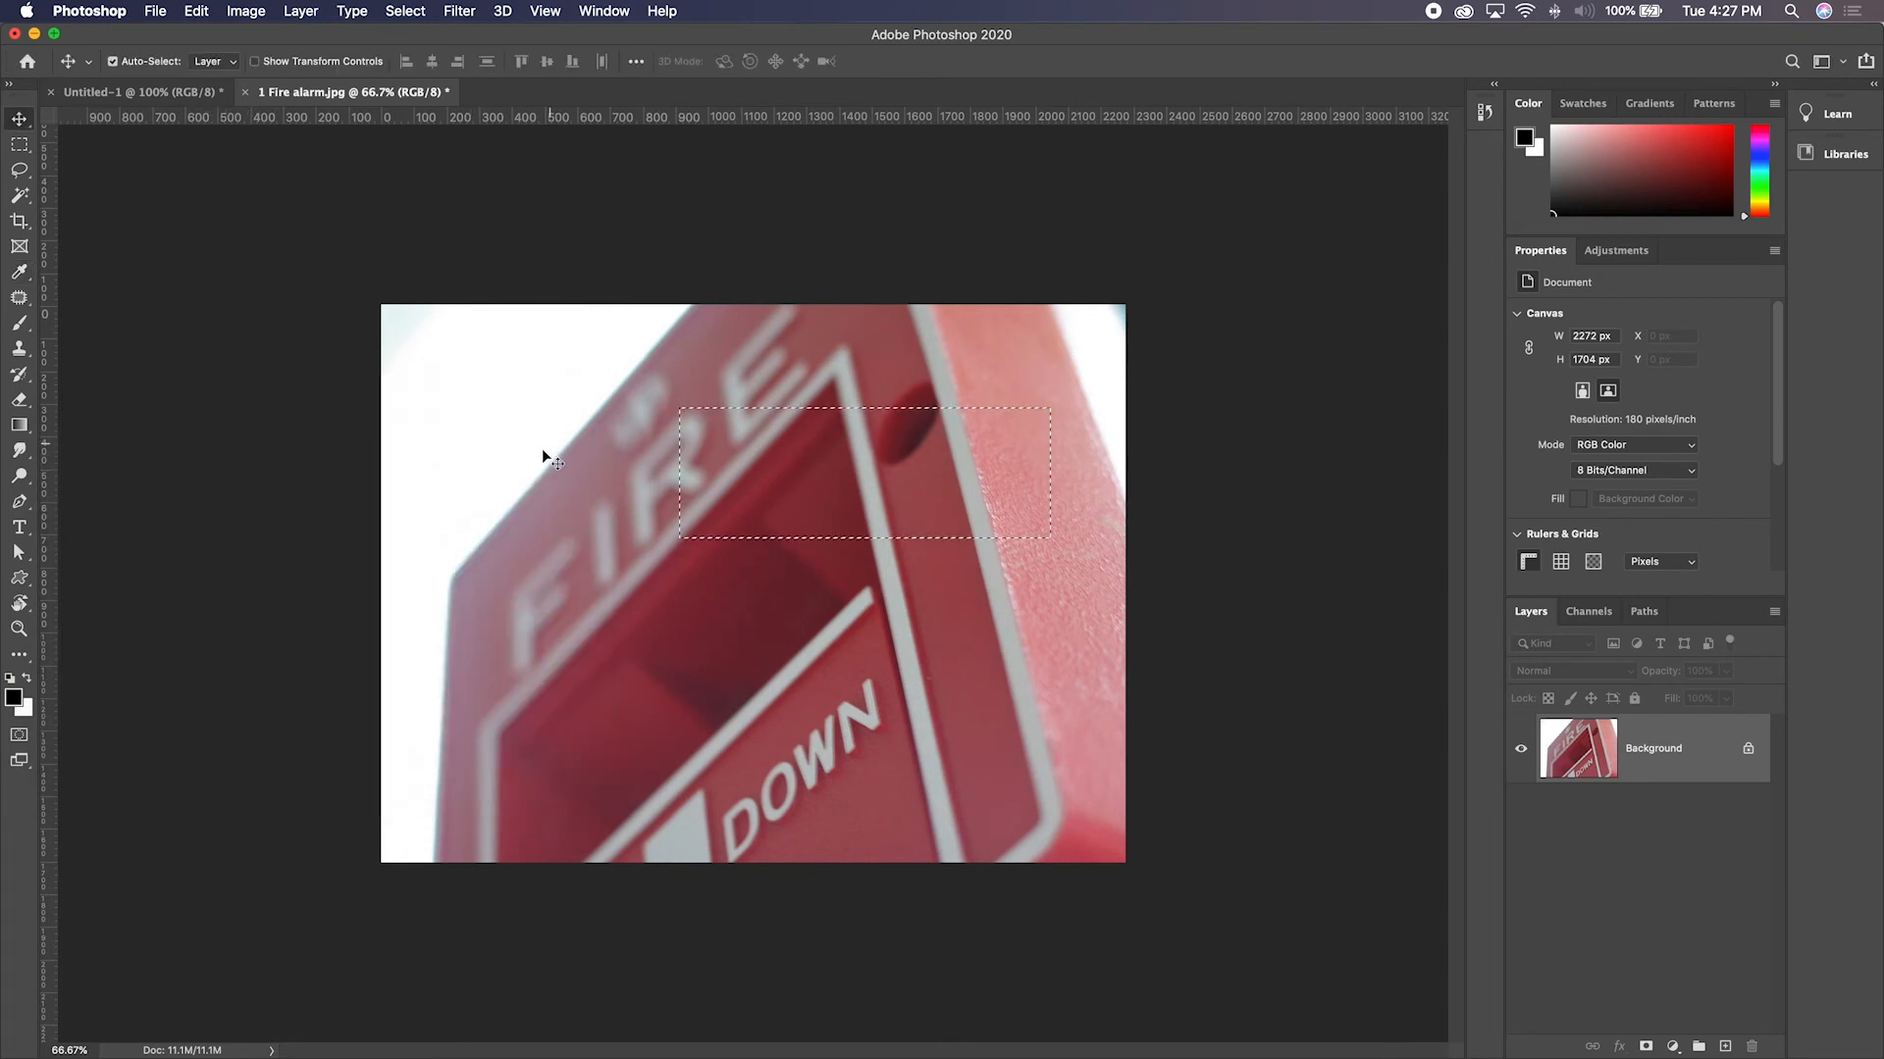
{"action": "left_click", "coordinate": [28, 682]}
{"action": "left_click", "coordinate": [29, 682]}
{"action": "left_click", "coordinate": [29, 682]}
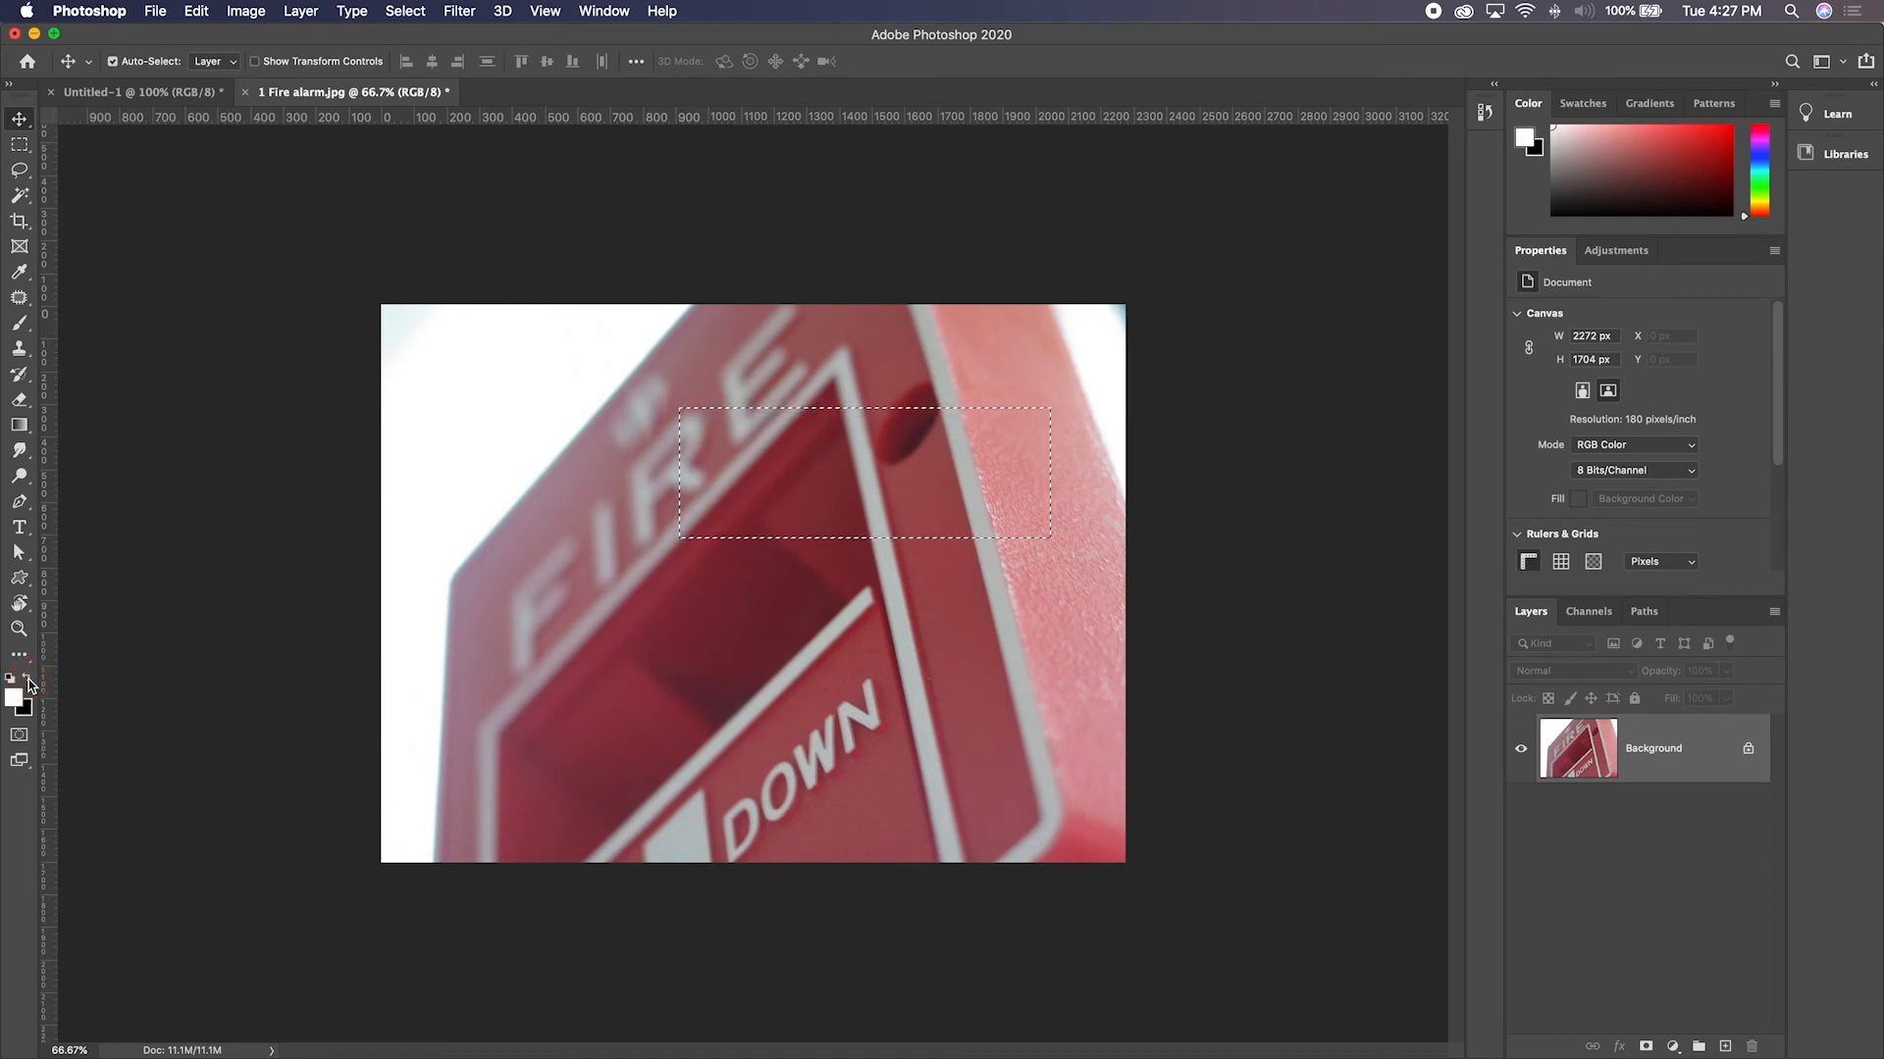
{"action": "key", "text": "x"}
{"action": "key", "text": "x"}
{"action": "key", "text": "x"}
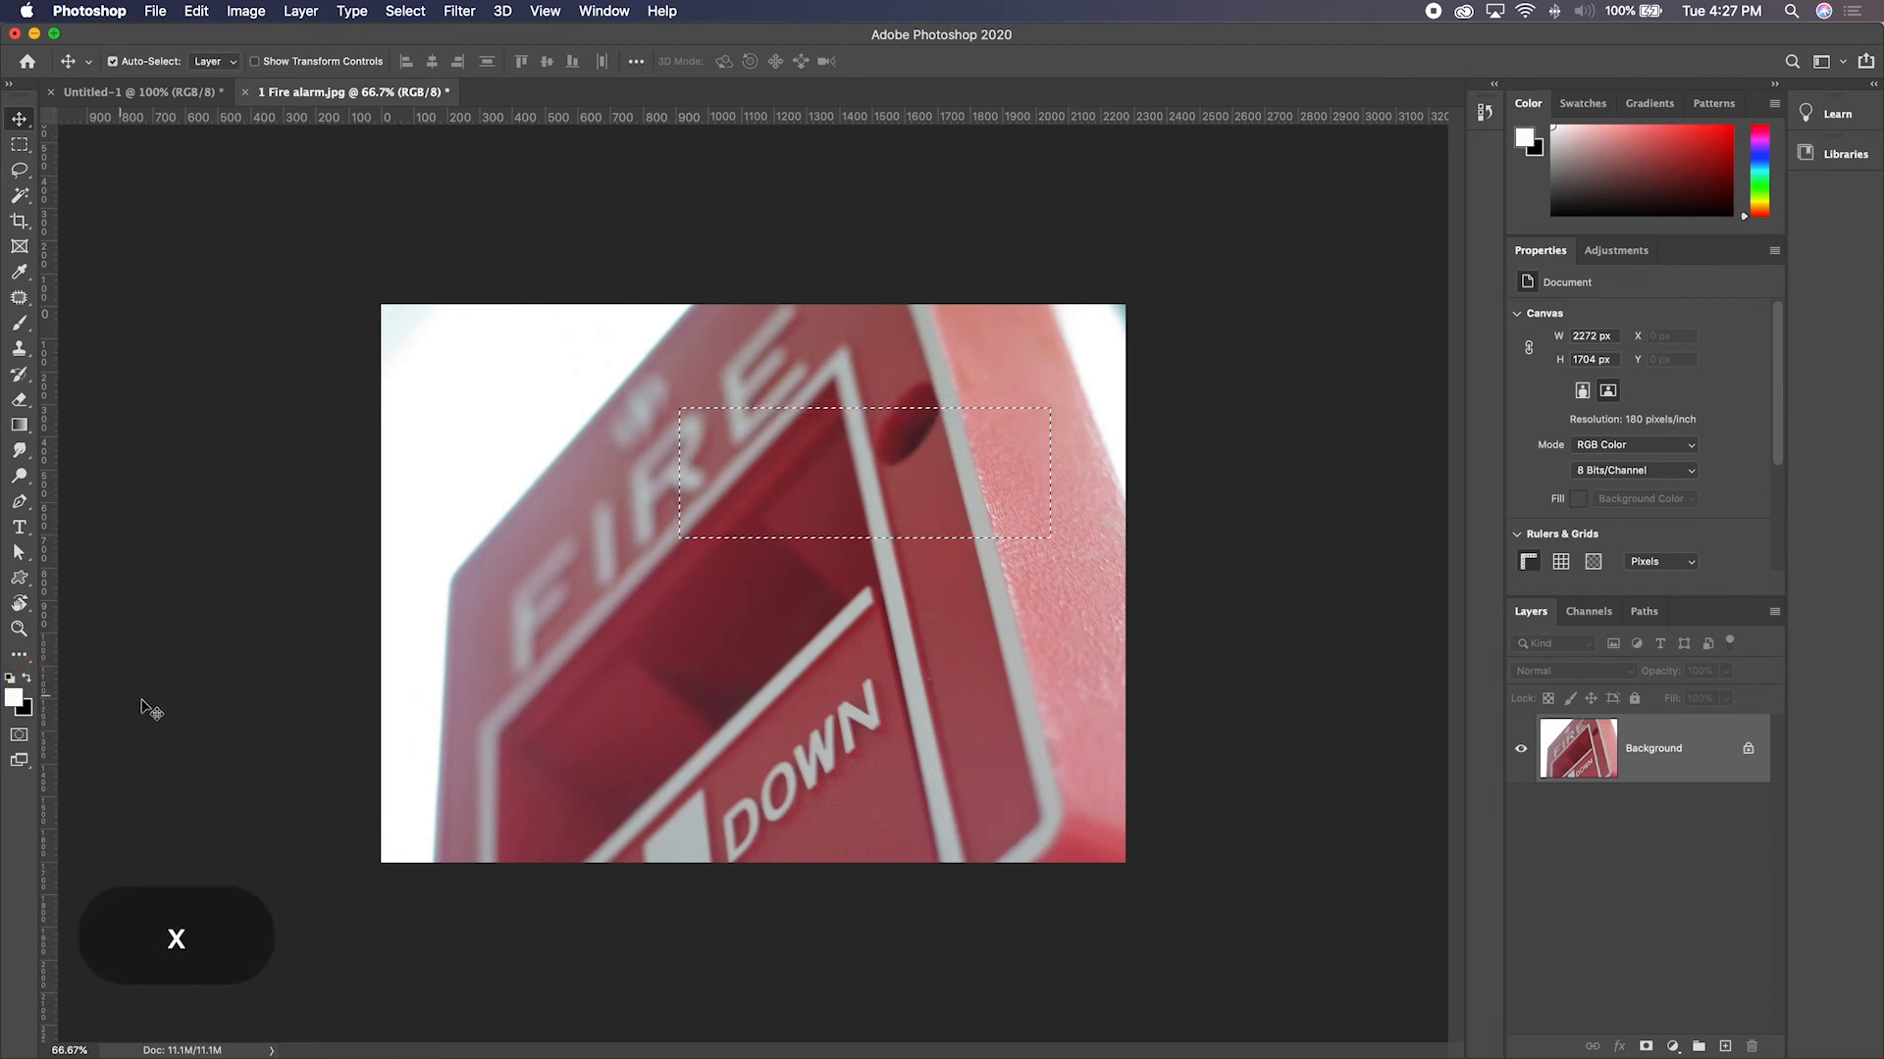
{"action": "key", "text": "x"}
- Set the foreground color to red df2f2f and the background color to blue 0723cb in the Color Picker
{"action": "left_click", "coordinate": [13, 697]}
{"action": "left_click", "coordinate": [272, 473]}
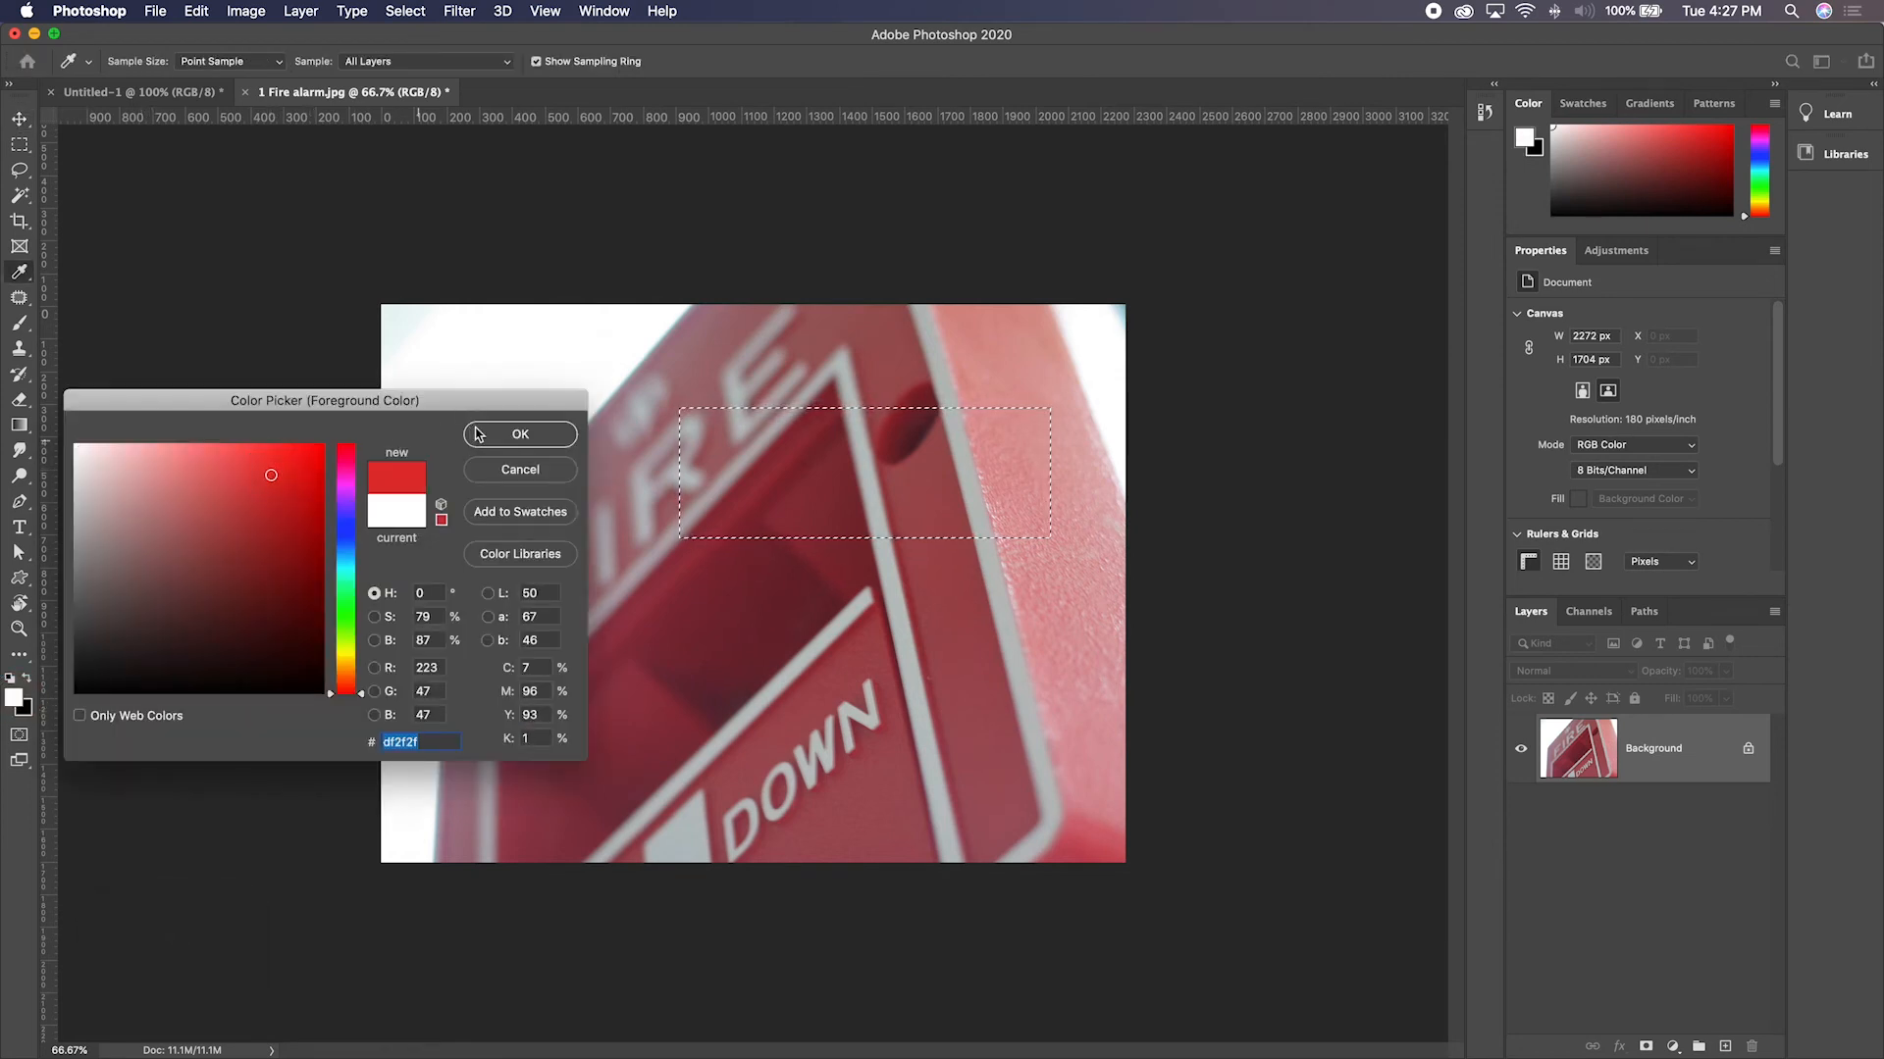
{"action": "left_click", "coordinate": [520, 434]}
{"action": "left_click", "coordinate": [29, 710]}
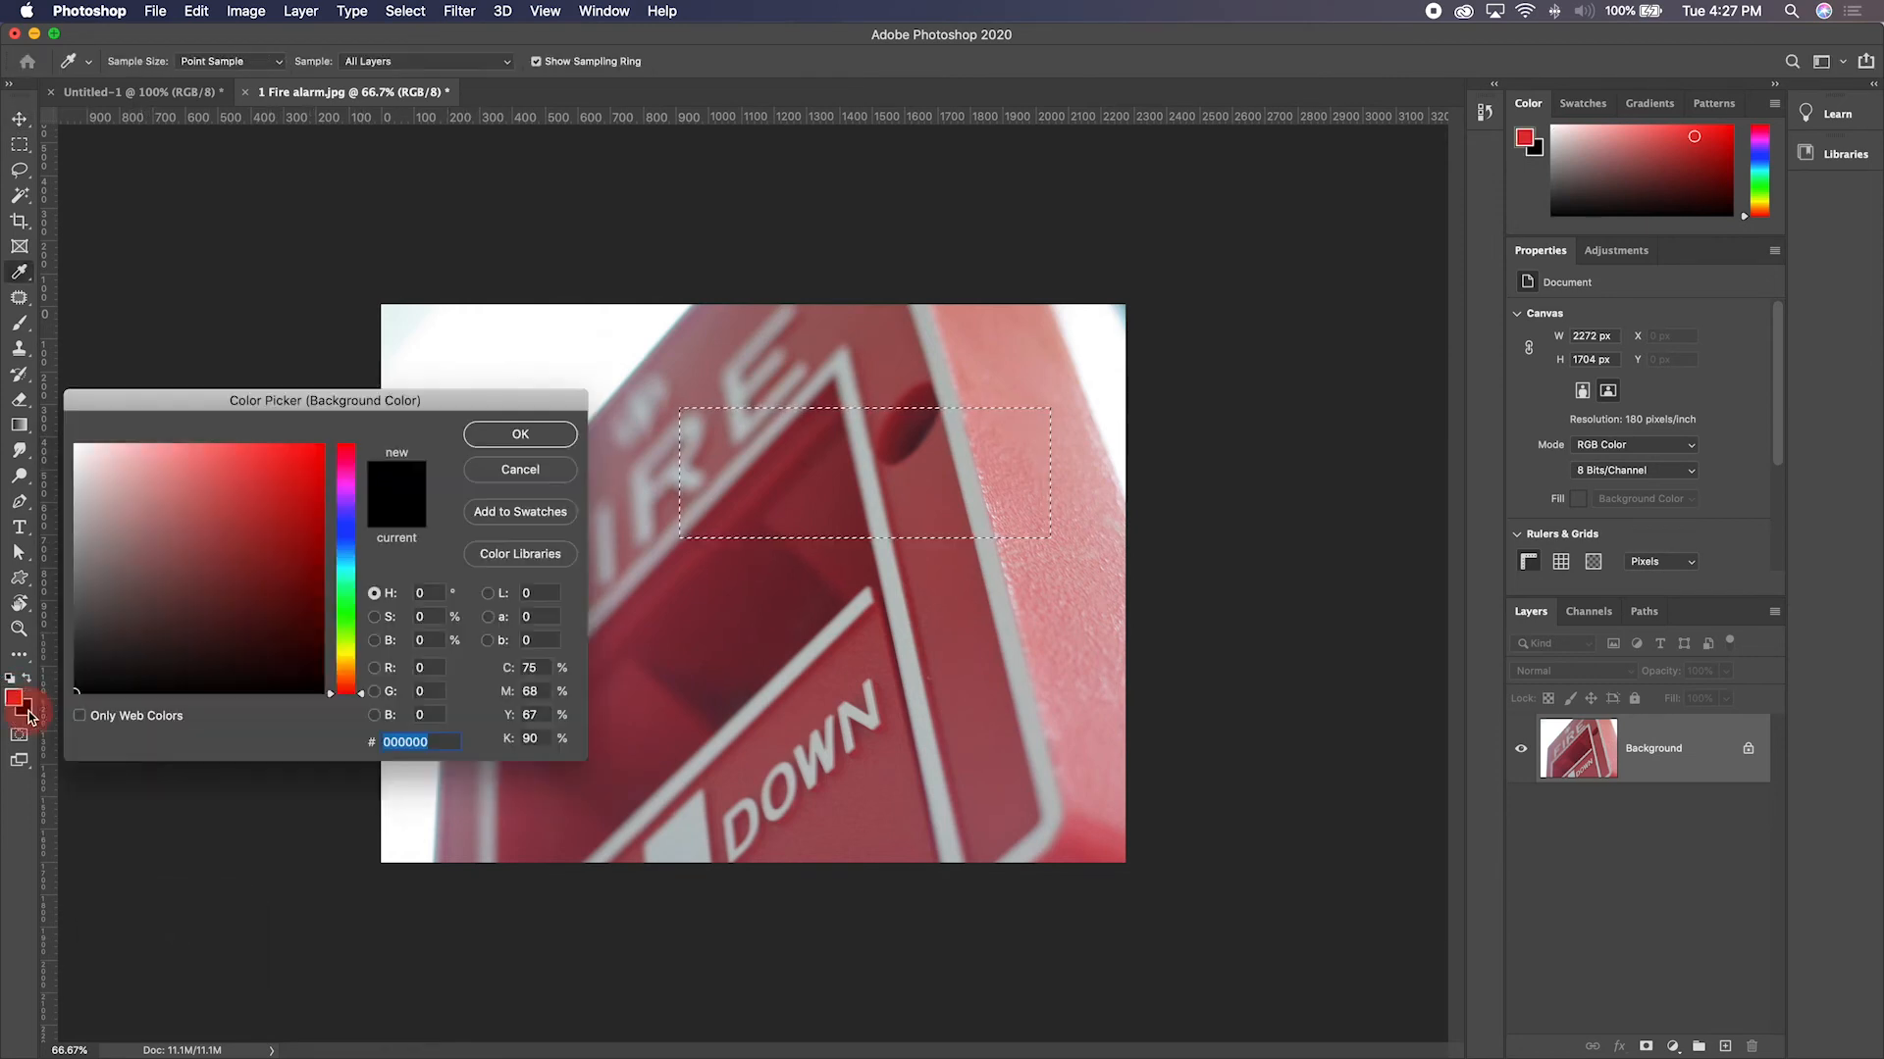
{"action": "left_click", "coordinate": [345, 533]}
{"action": "left_click", "coordinate": [315, 494]}
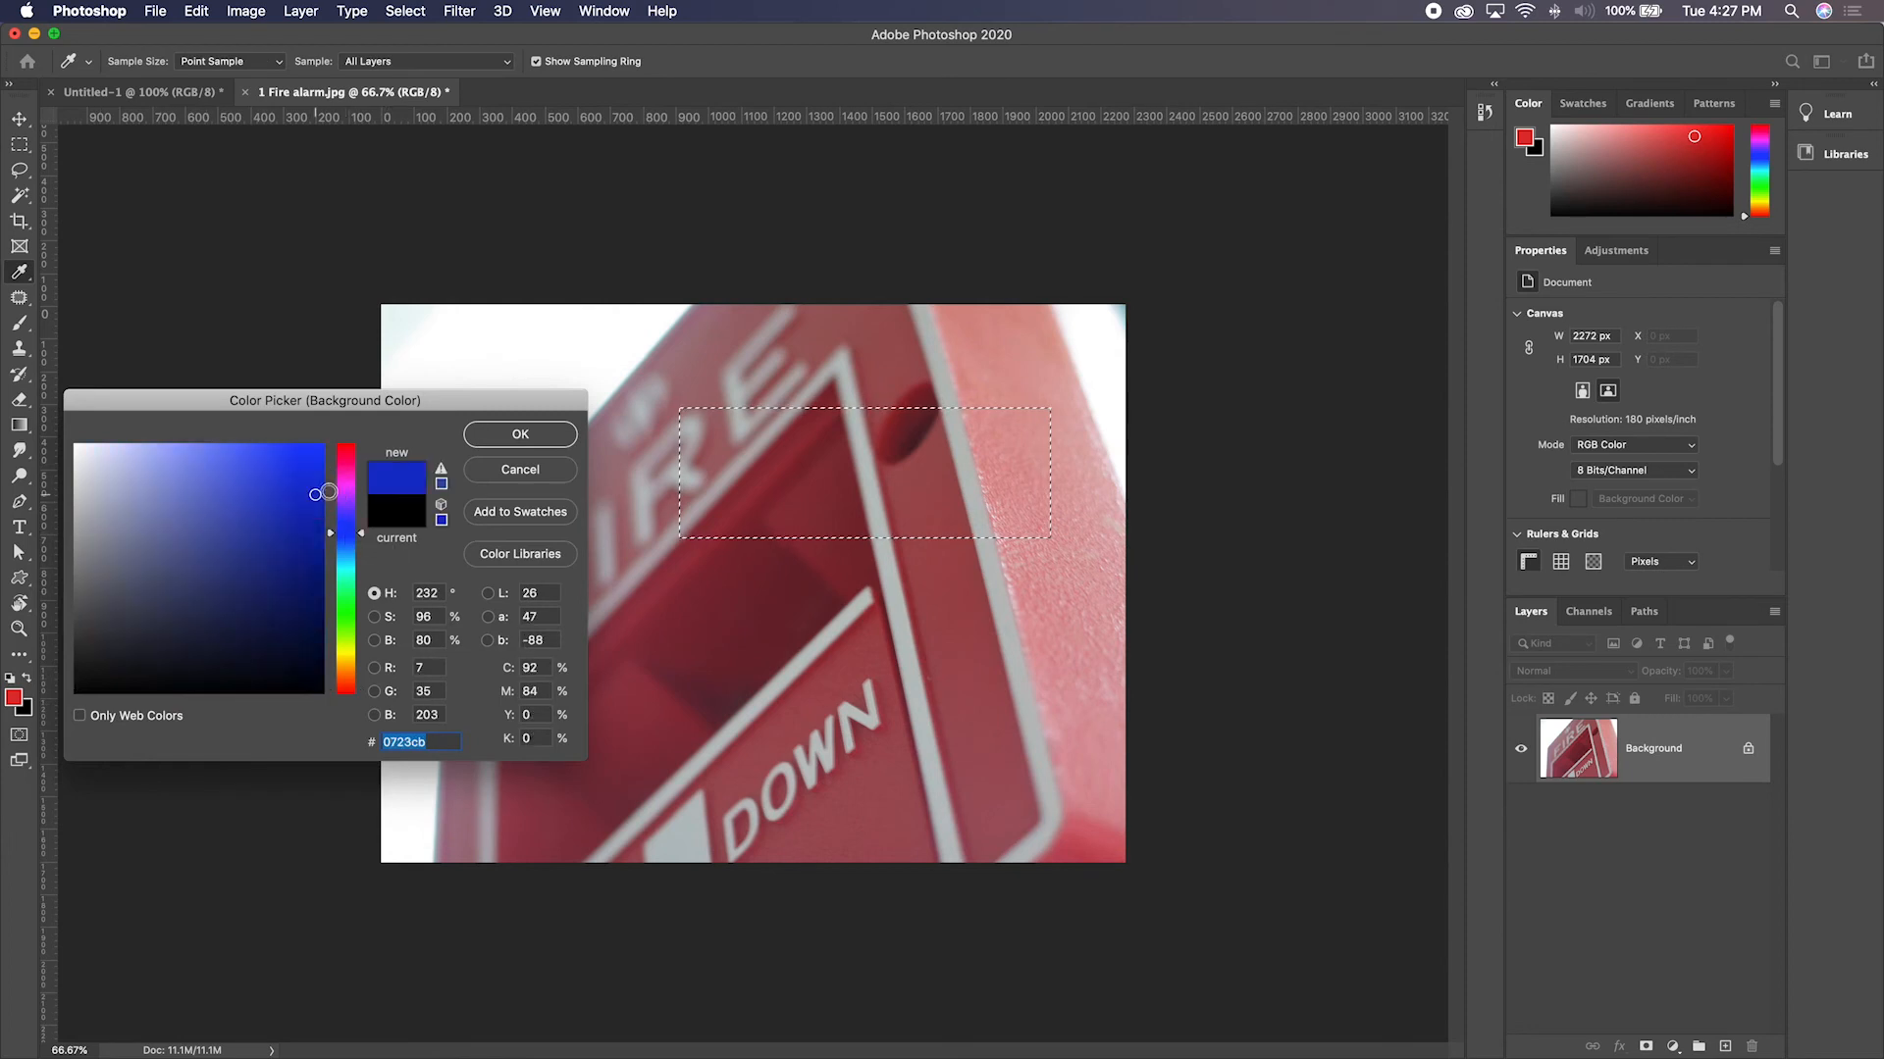
{"action": "left_click", "coordinate": [518, 434]}
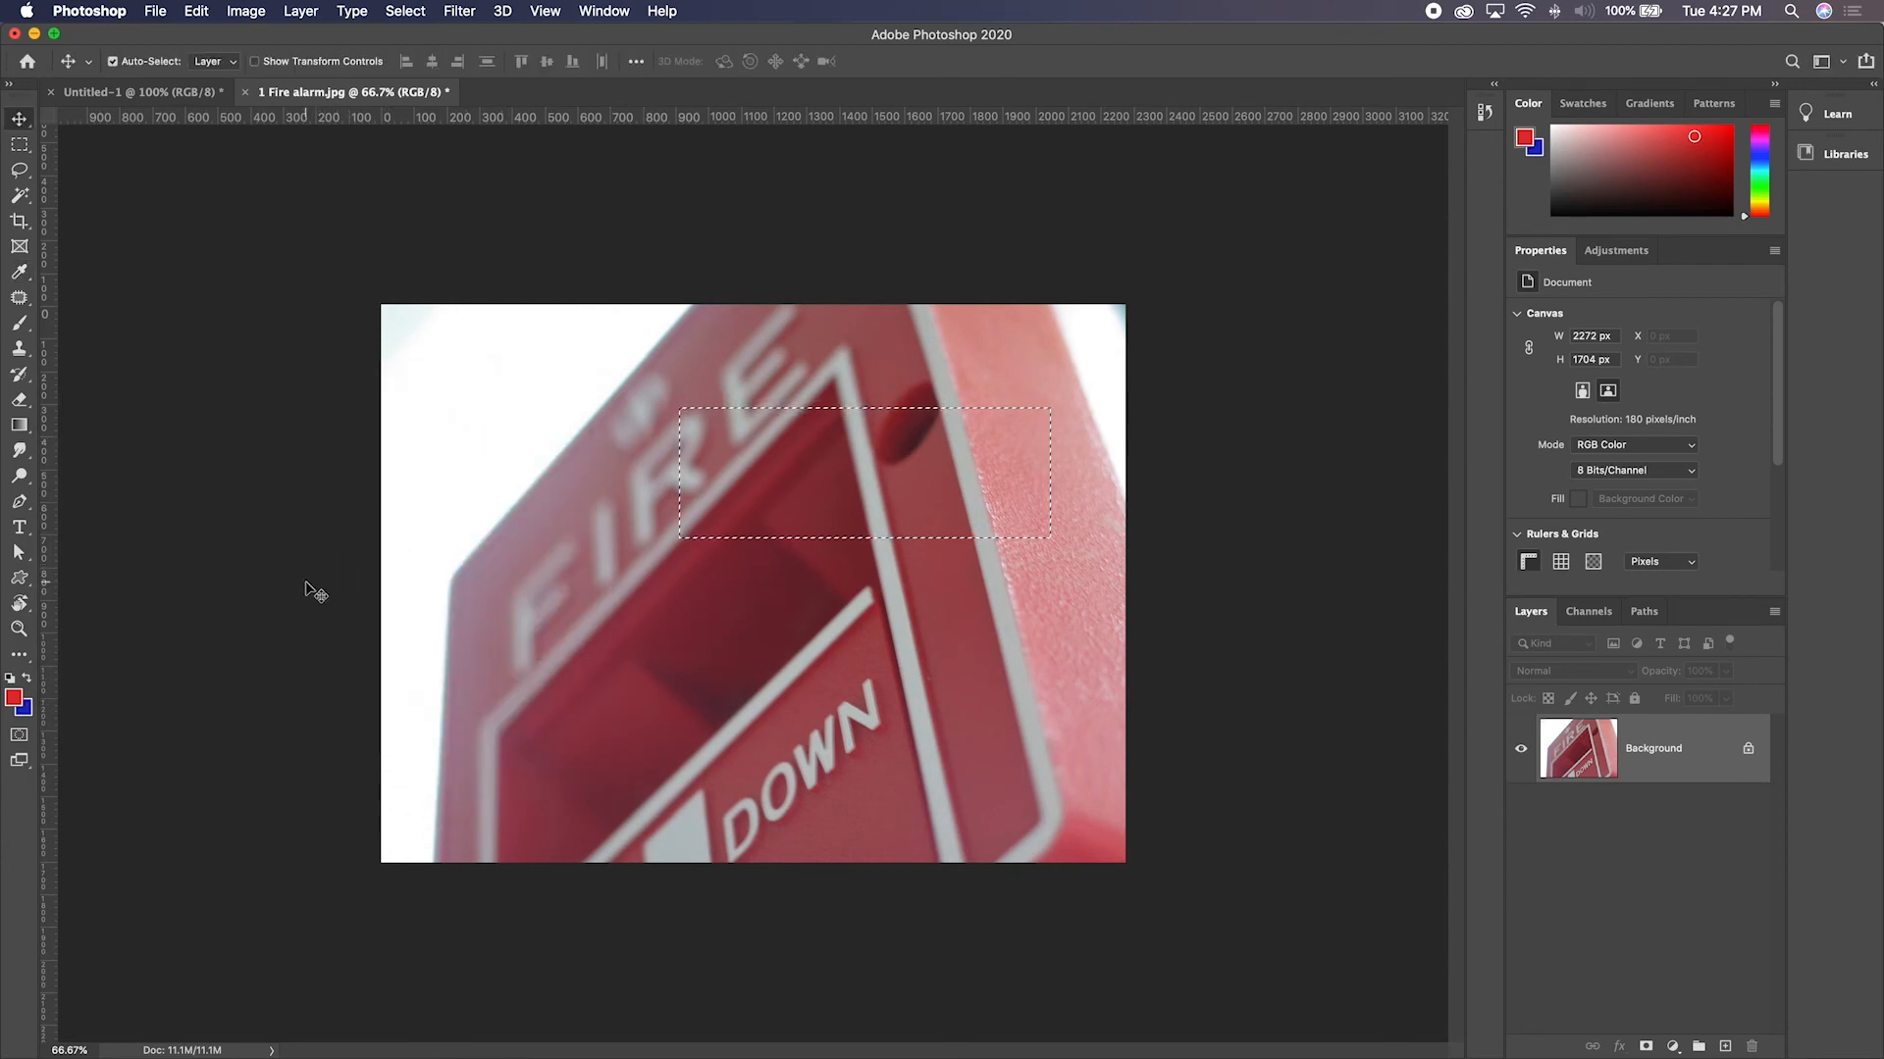
- Reset the foreground and background colors to the defaults and swap them twice, ending with black as foreground and white as background
{"action": "key", "text": "d"}
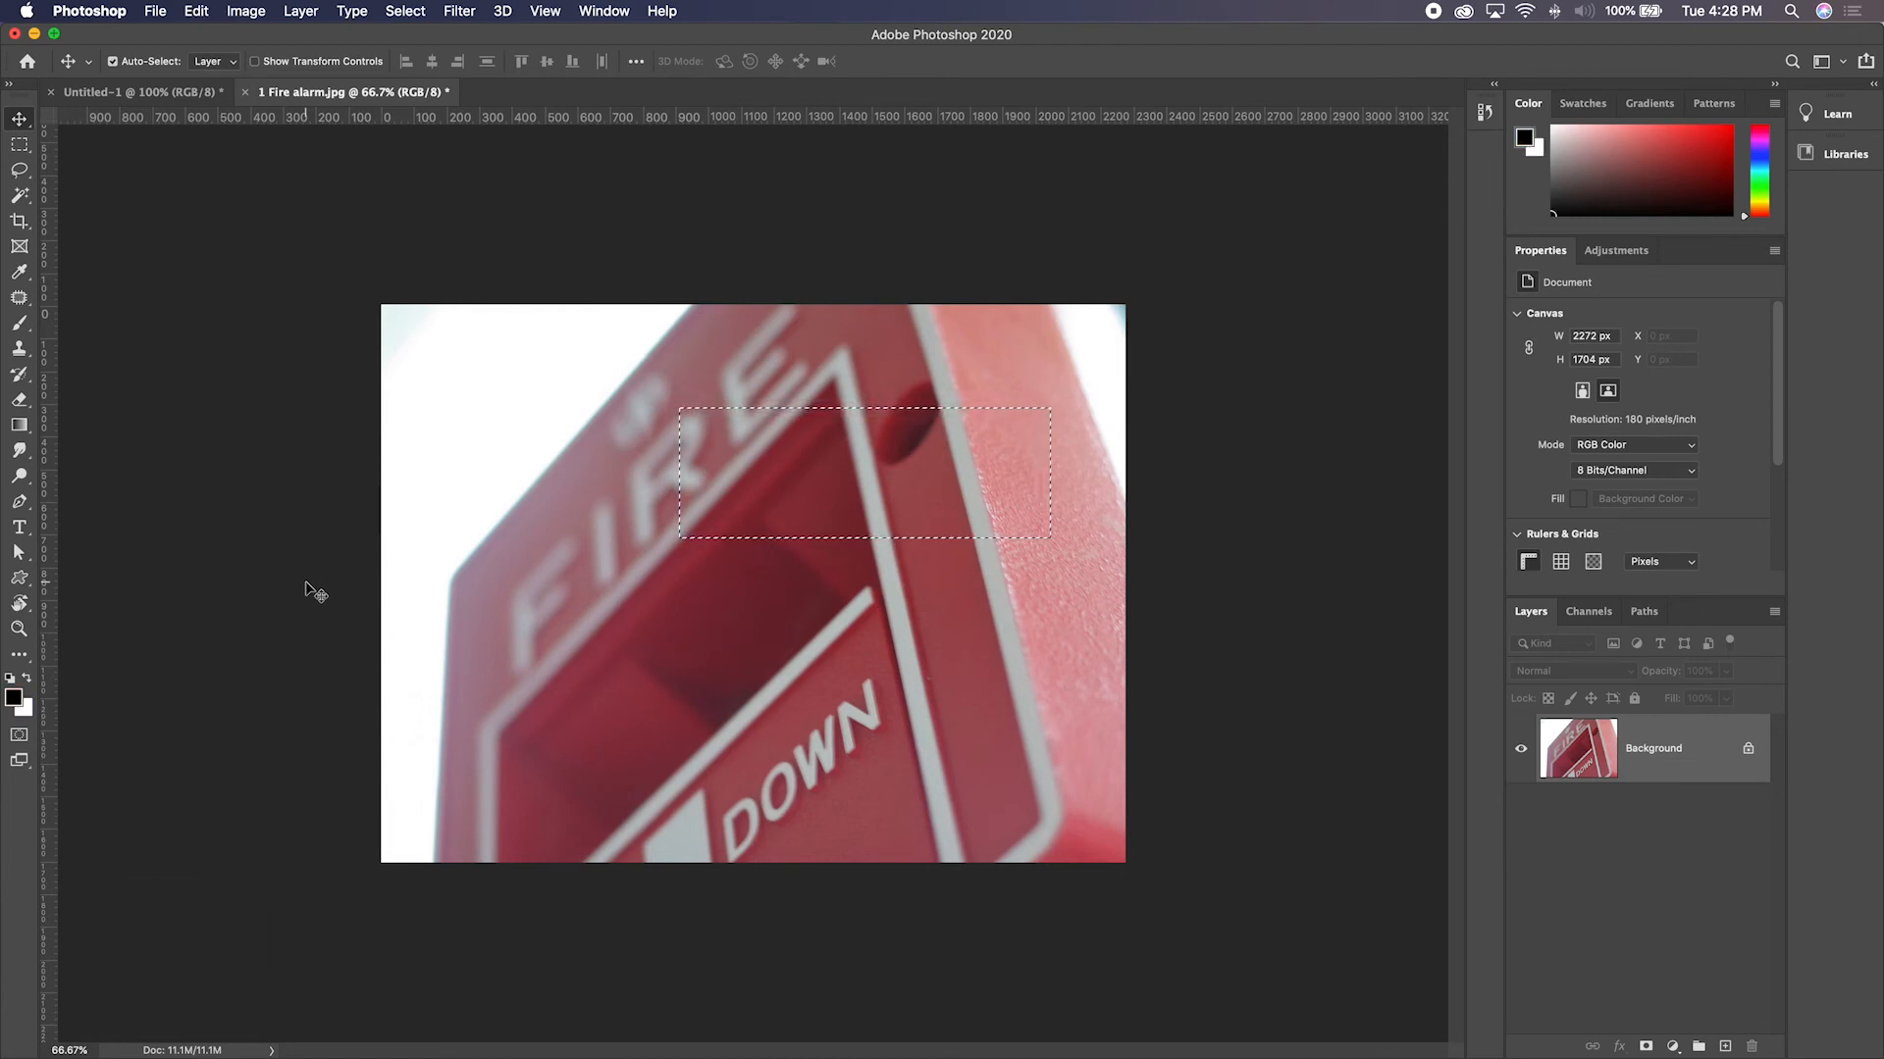
{"action": "key", "text": "x"}
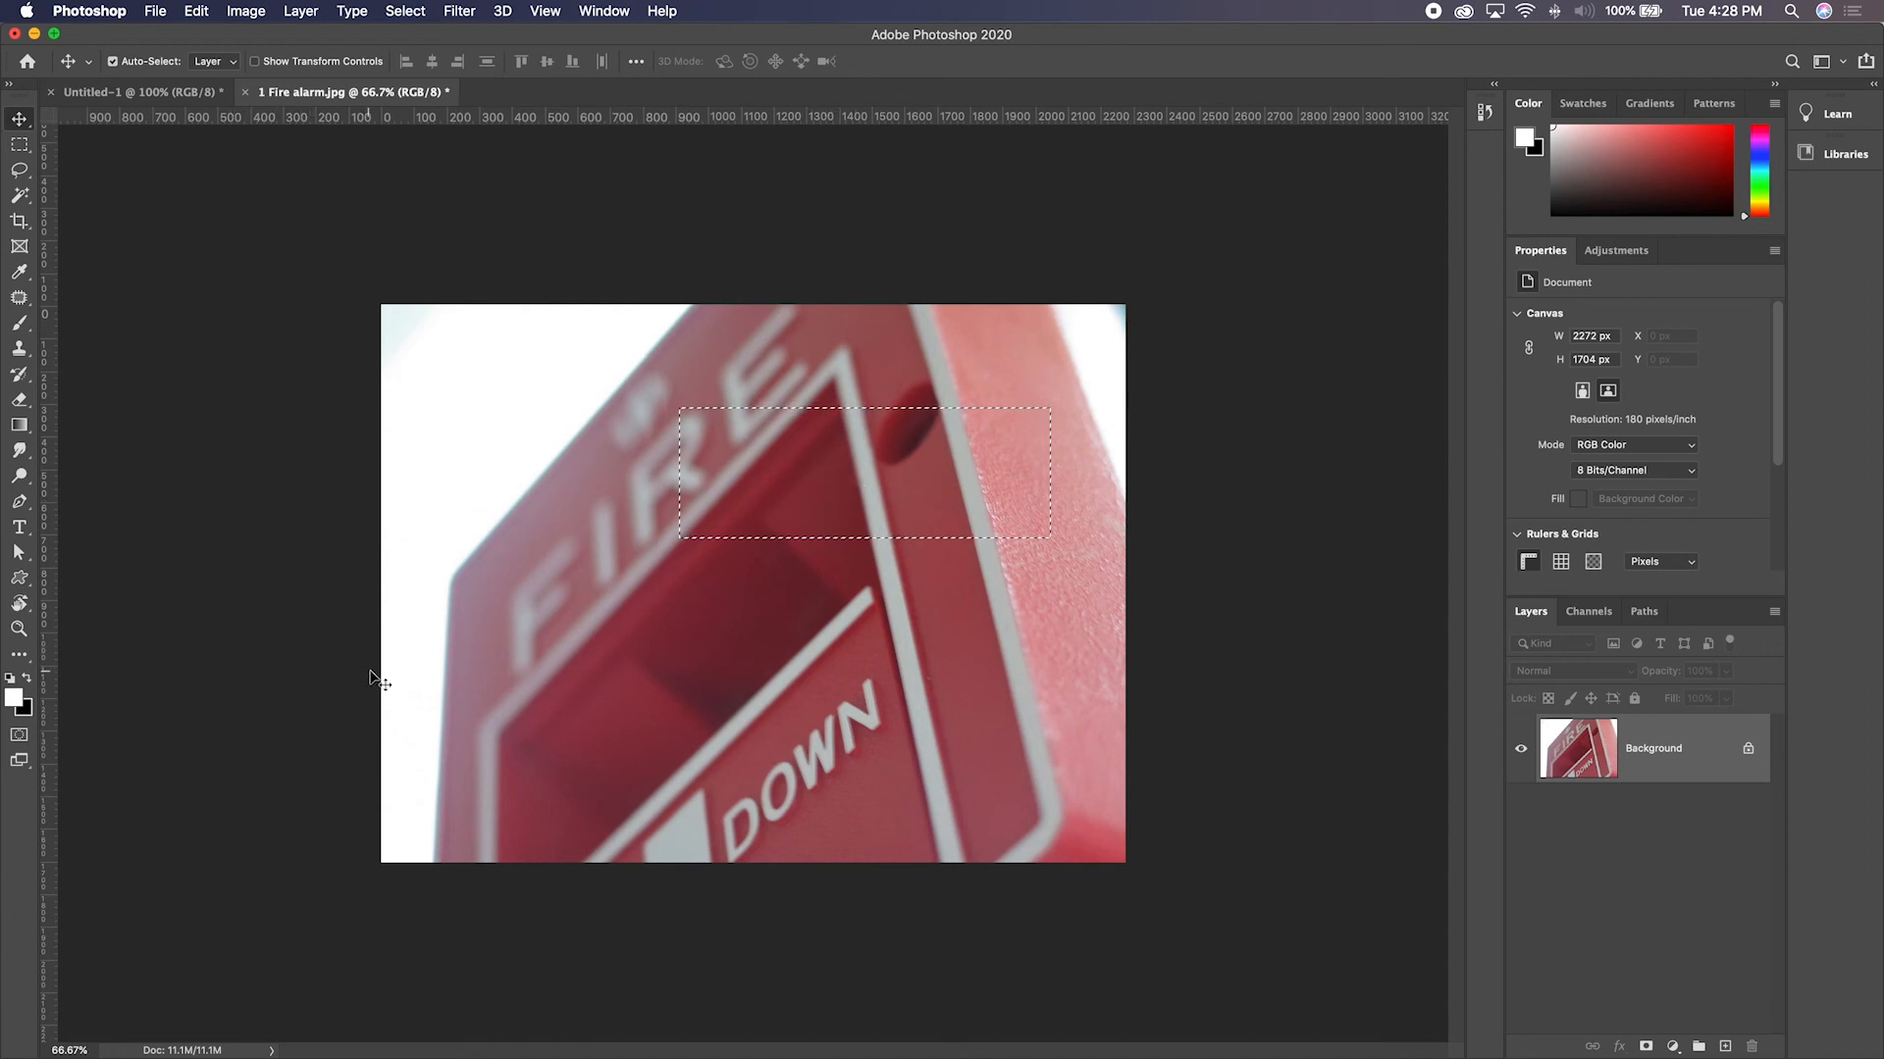
{"action": "key", "text": "x"}
- Try moving the selected pixels slightly down the photo, undo the move, and swap the colors so white is the foreground
{"action": "left_click_drag", "start_coordinate": [797, 497], "coordinate": [785, 562]}
{"action": "key", "text": "ctrl+z"}
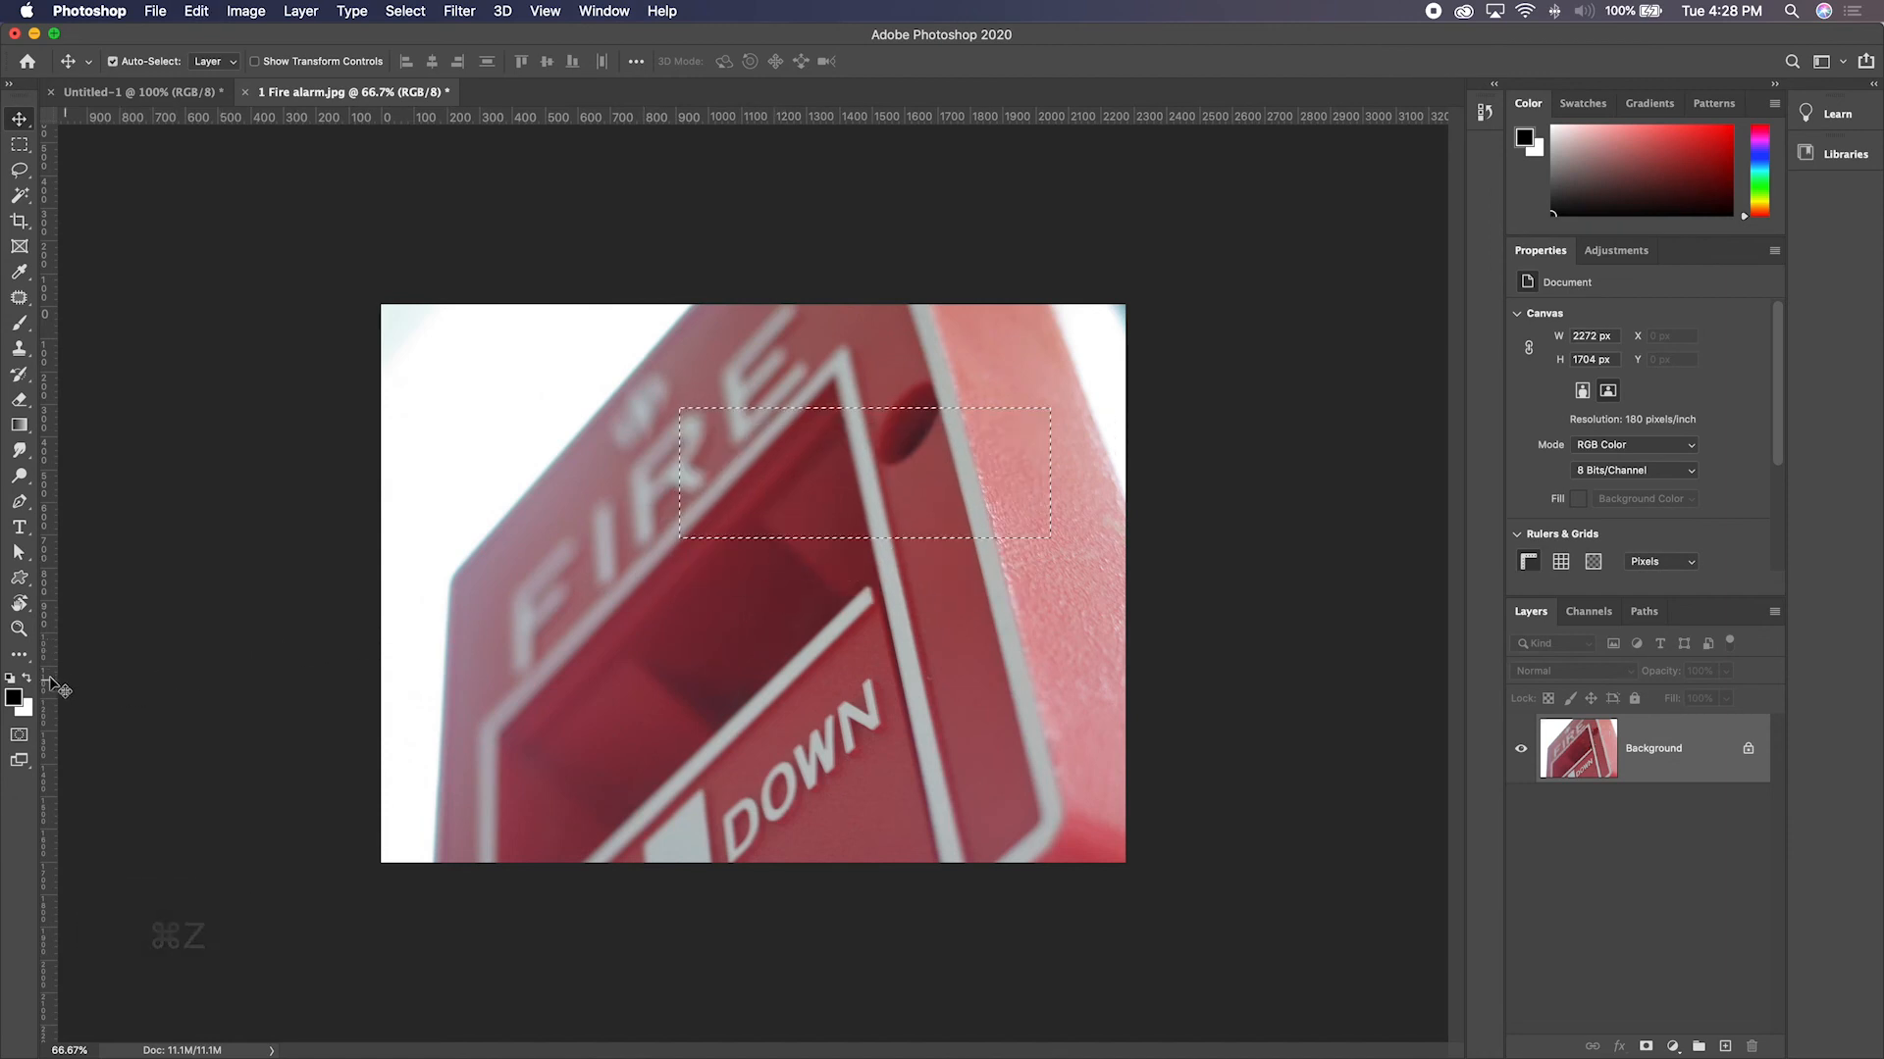
{"action": "key", "text": "x"}
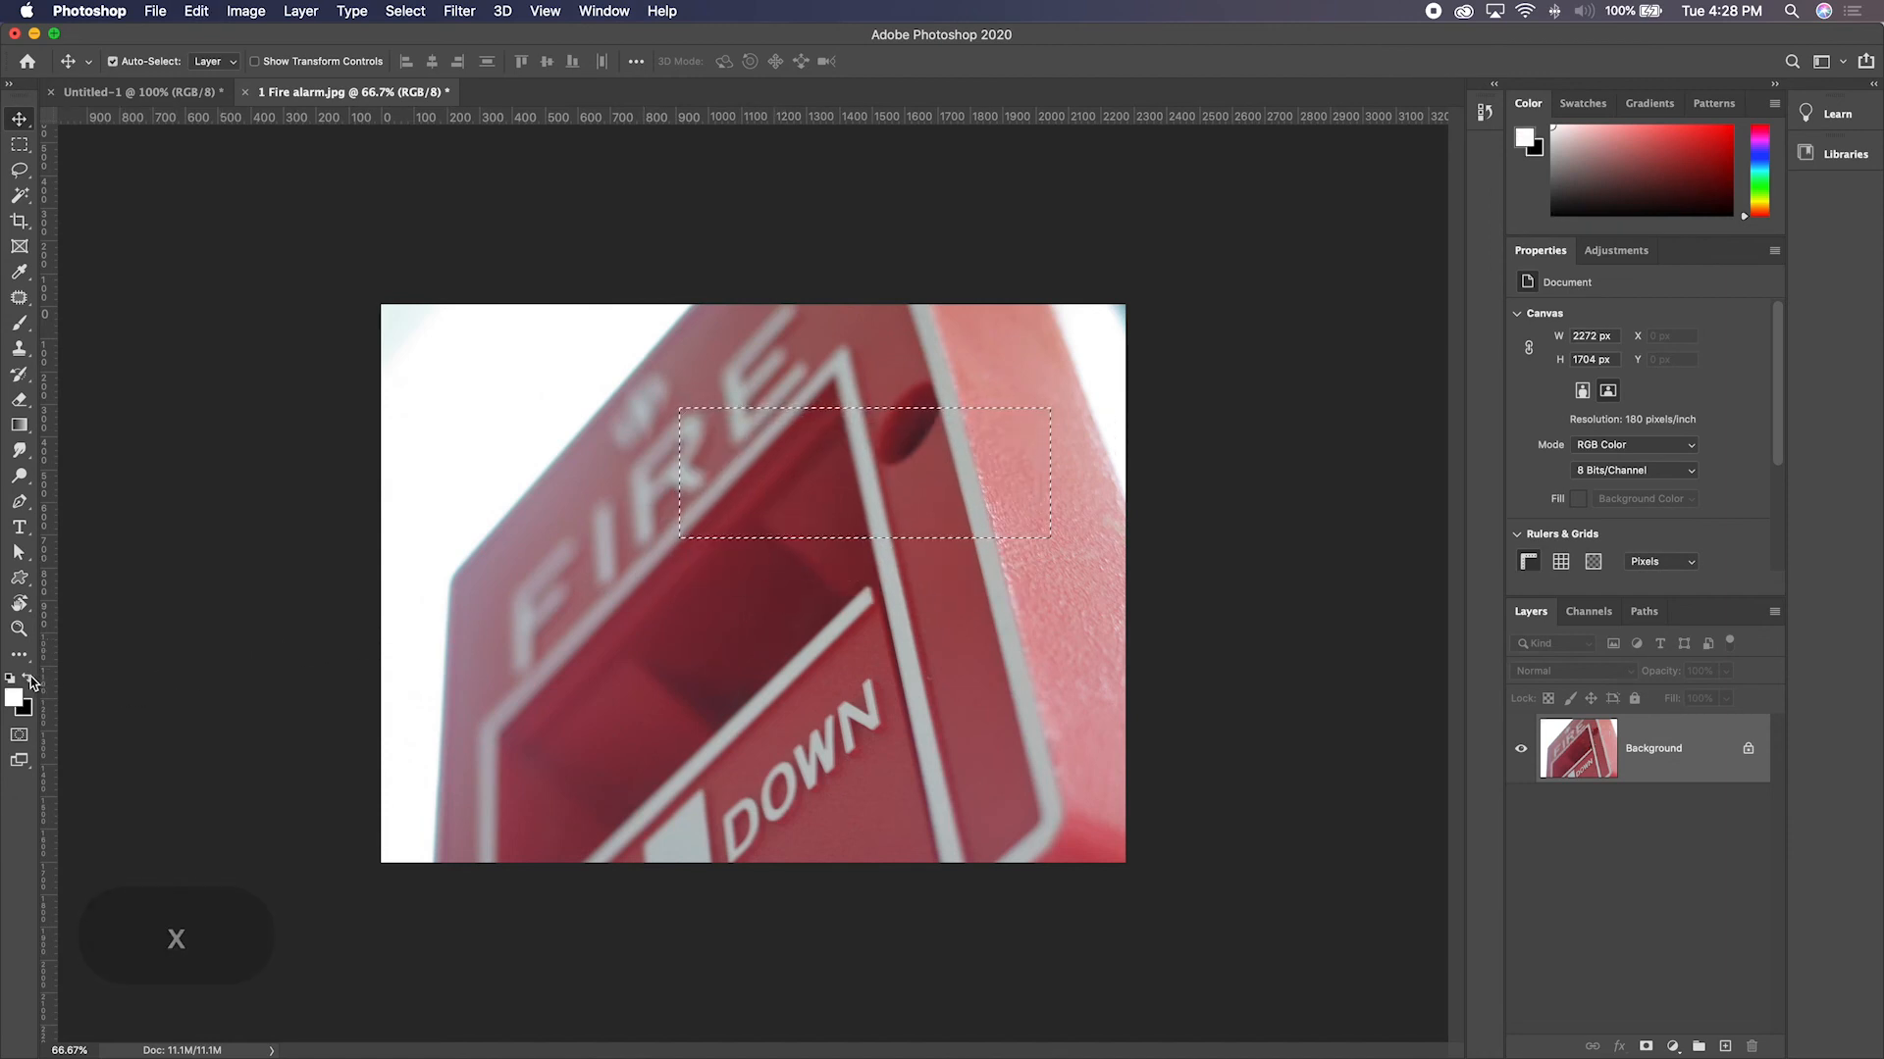
- Select a wide rectangle from the letter E to the alarm's side face, try moving its pixels down and left, undo the move and deselect
{"action": "left_click", "coordinate": [19, 146]}
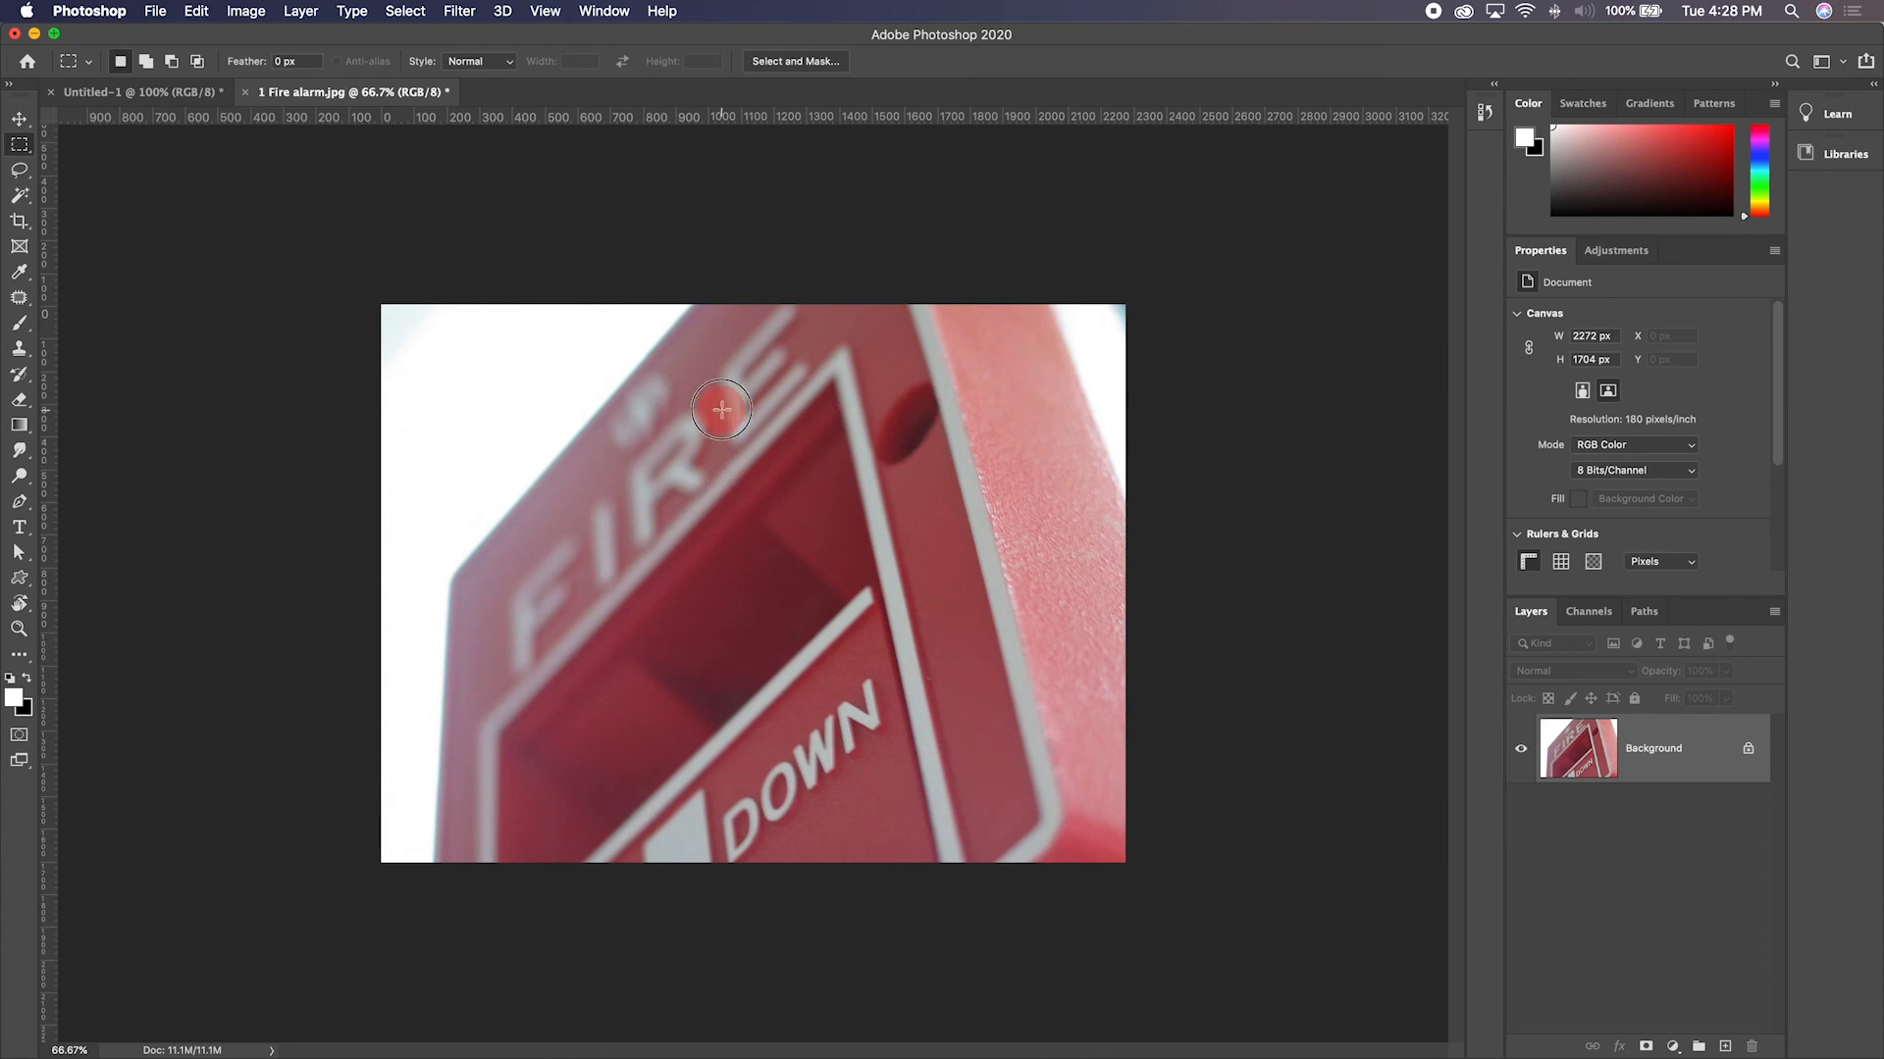
{"action": "left_click_drag", "start_coordinate": [723, 410], "coordinate": [1053, 508]}
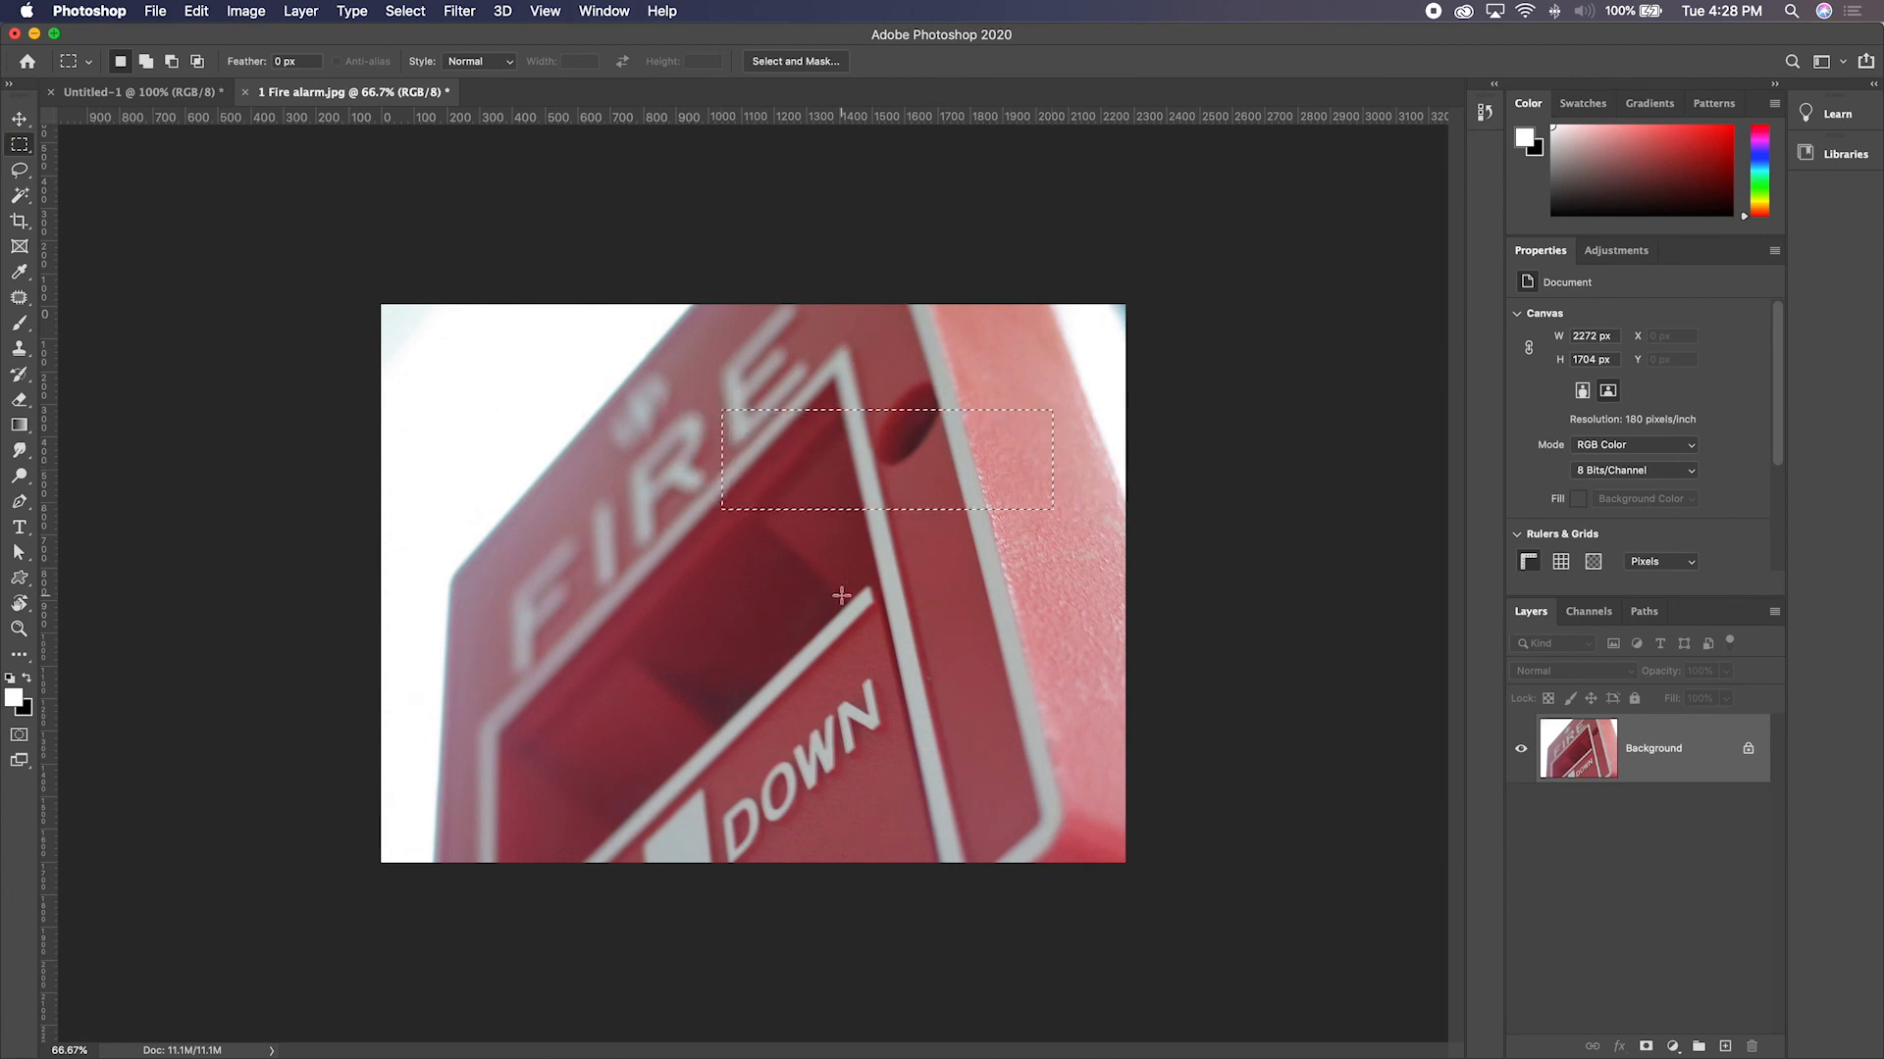
{"action": "key", "text": "v"}
{"action": "left_click", "coordinate": [891, 459]}
{"action": "left_click_drag", "start_coordinate": [892, 463], "coordinate": [857, 516]}
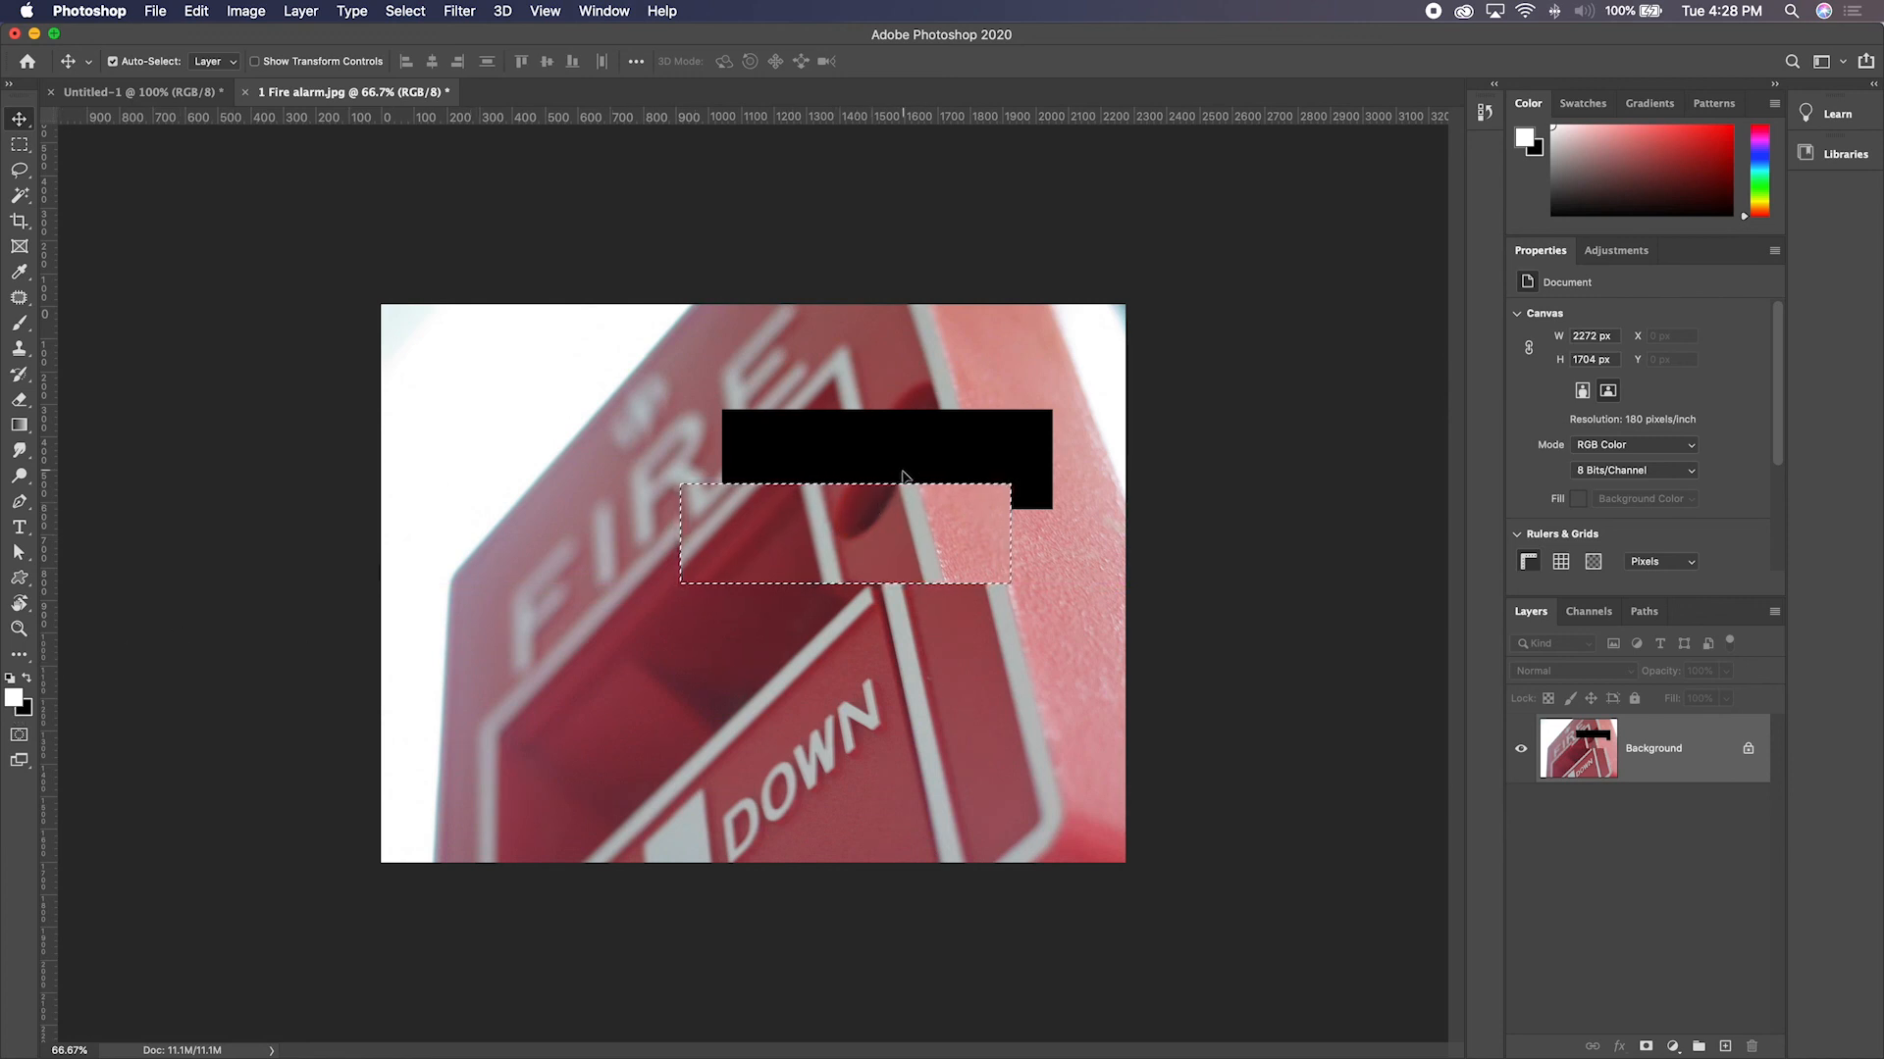
{"action": "key", "text": "super+z"}
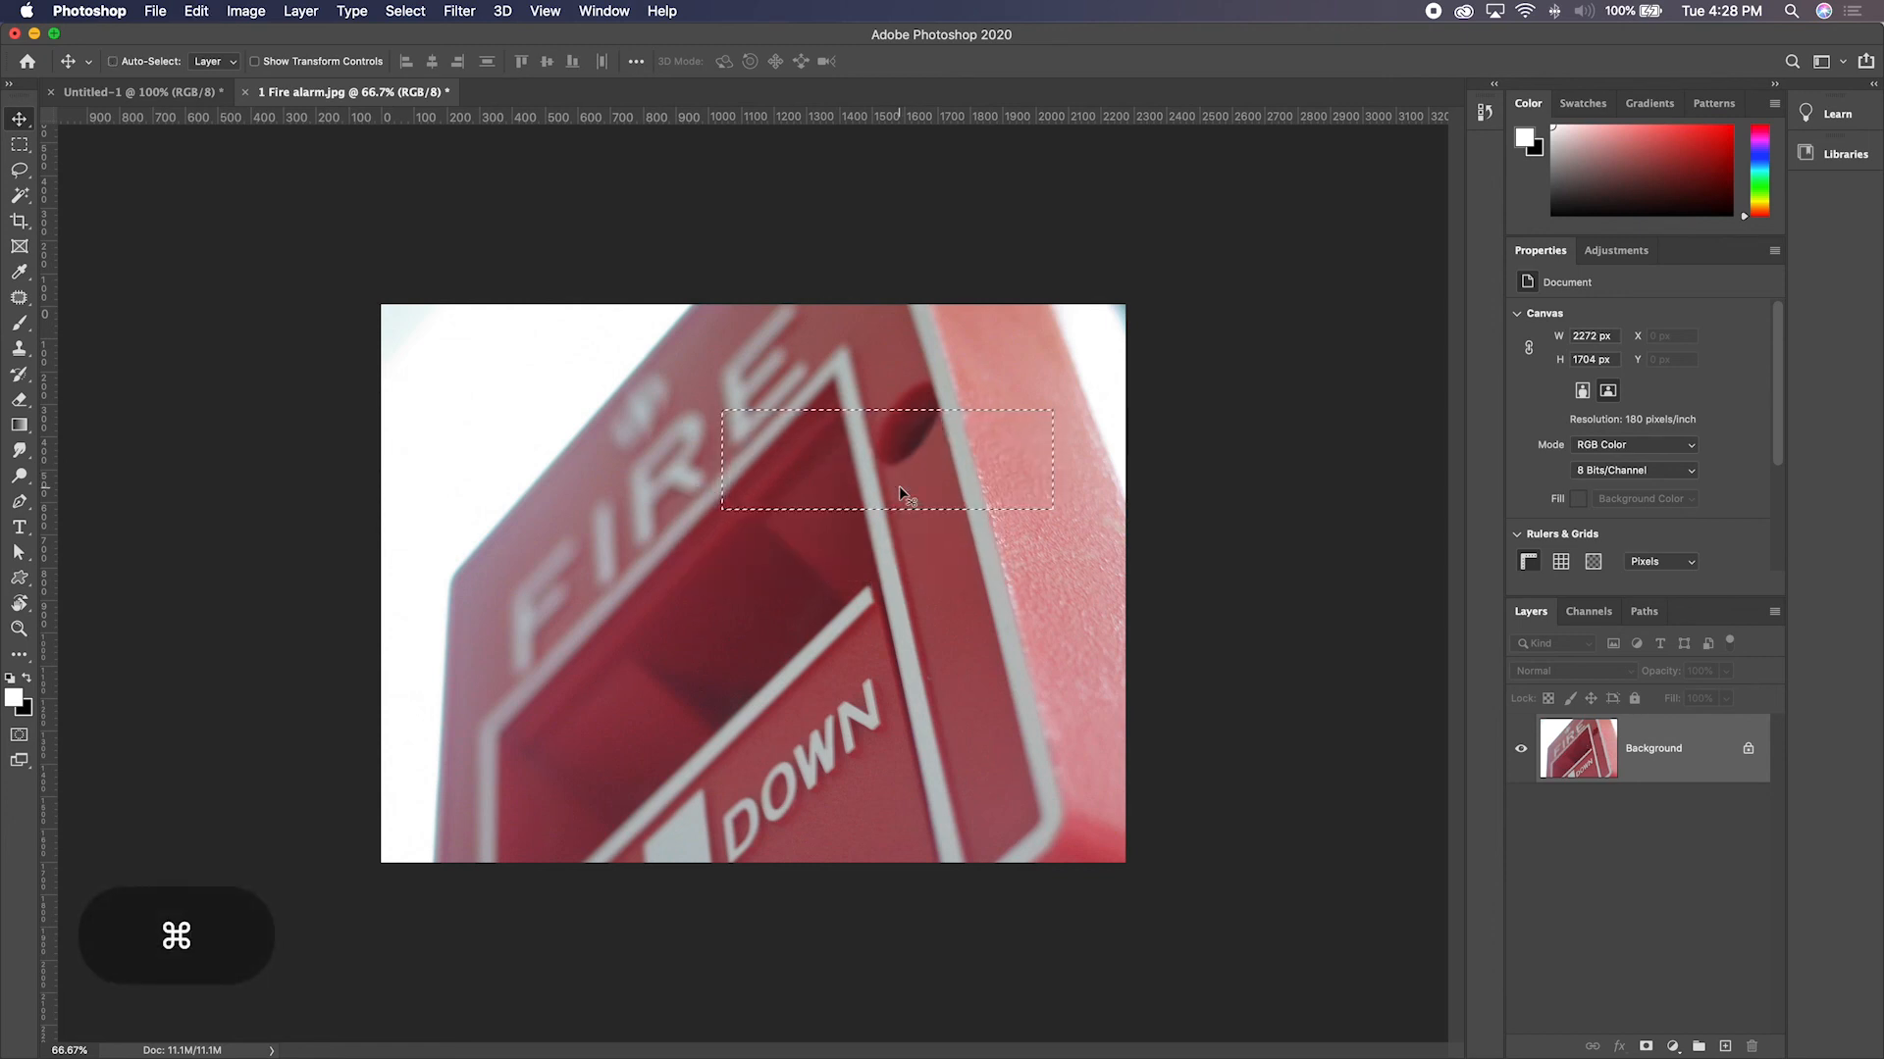
{"action": "key", "text": "super+d"}
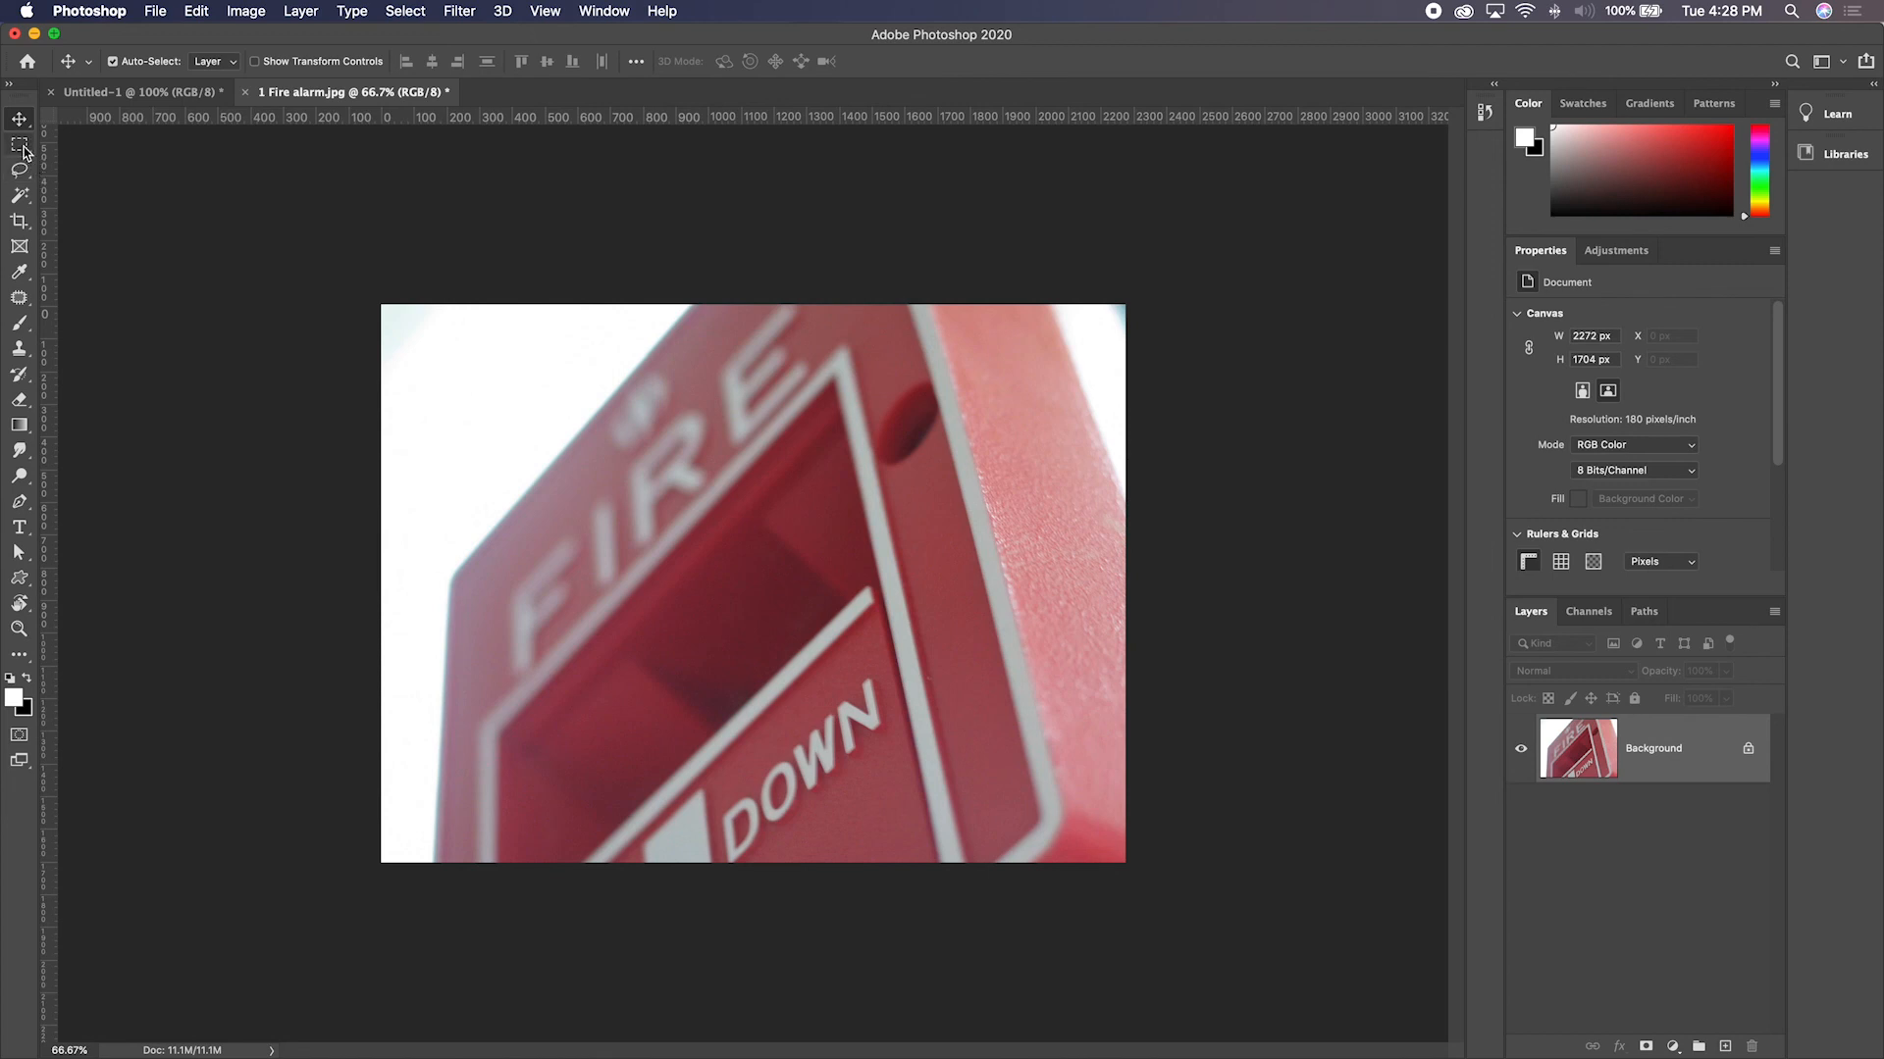
- Select a square area over the letter R and the recess, add an overlapping rectangle reaching the word DOWN, and clear the combined selection
{"action": "left_click_drag", "start_coordinate": [23, 148], "coordinate": [69, 135]}
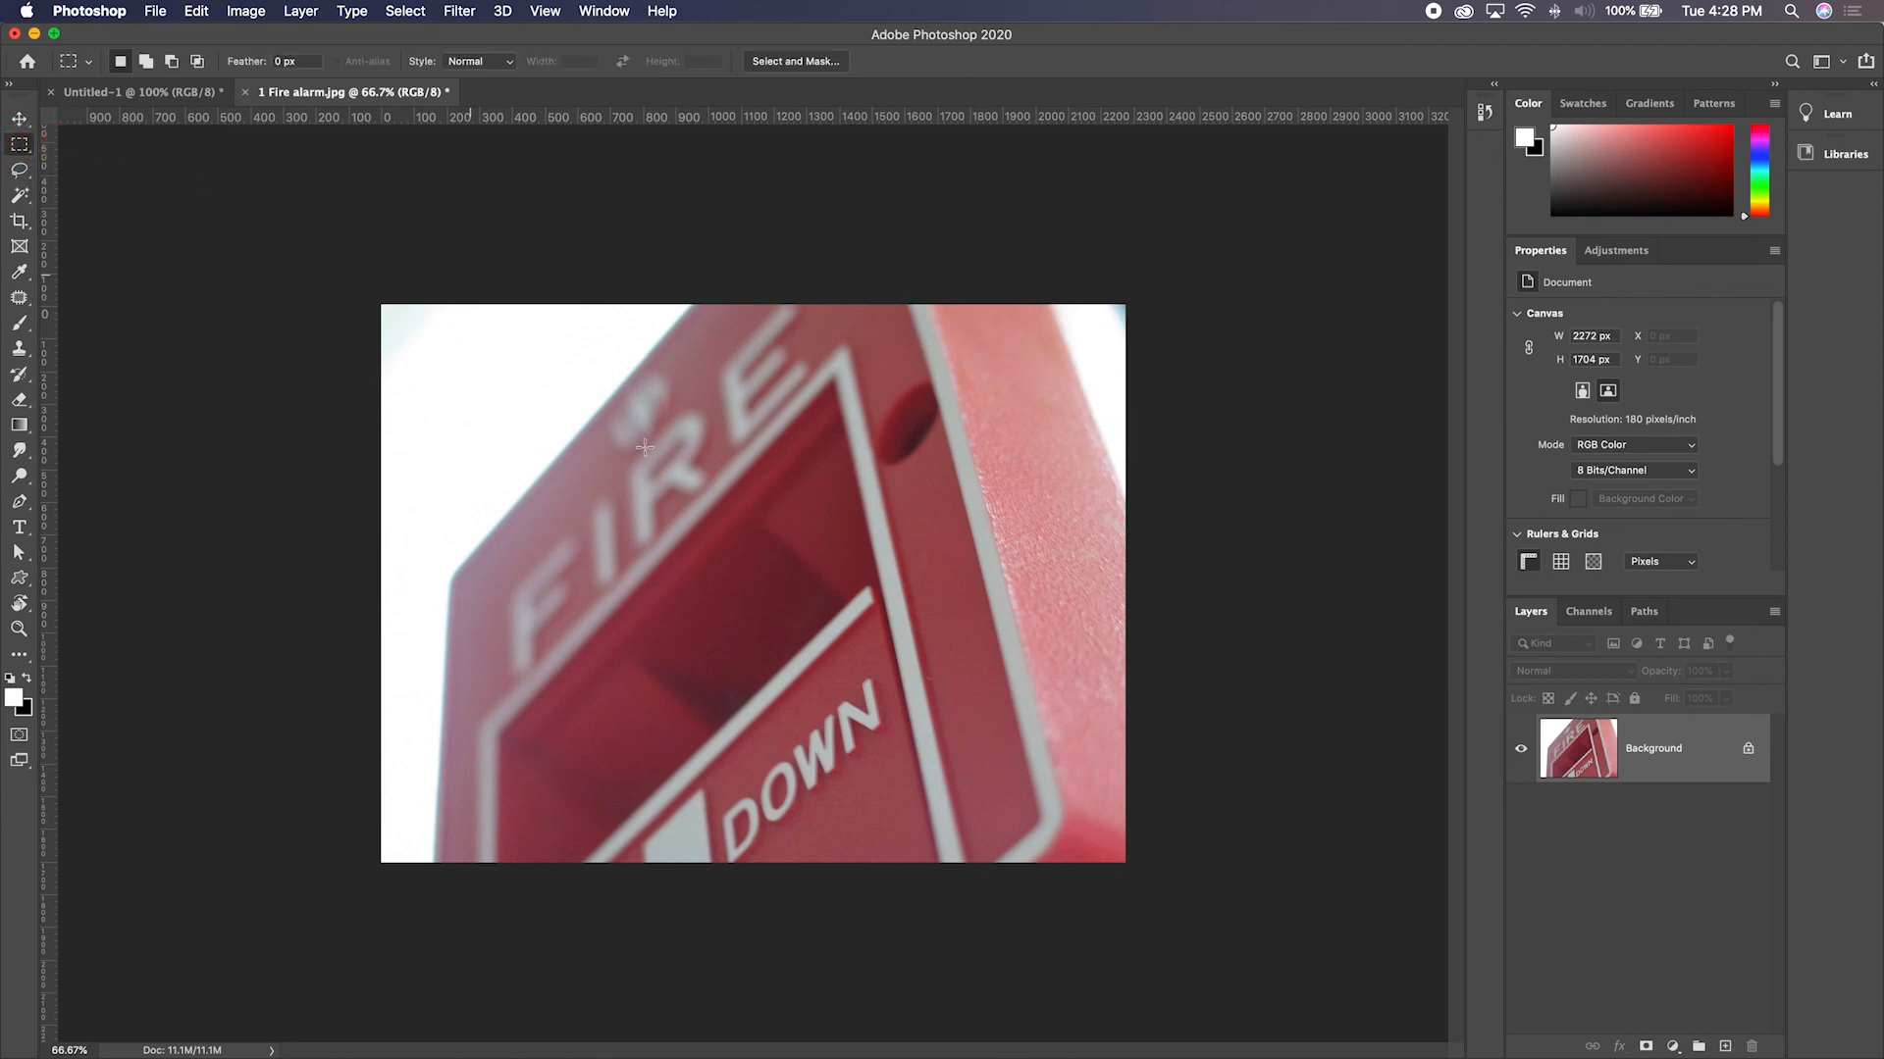
{"action": "left_click_drag", "start_coordinate": [615, 442], "coordinate": [862, 630]}
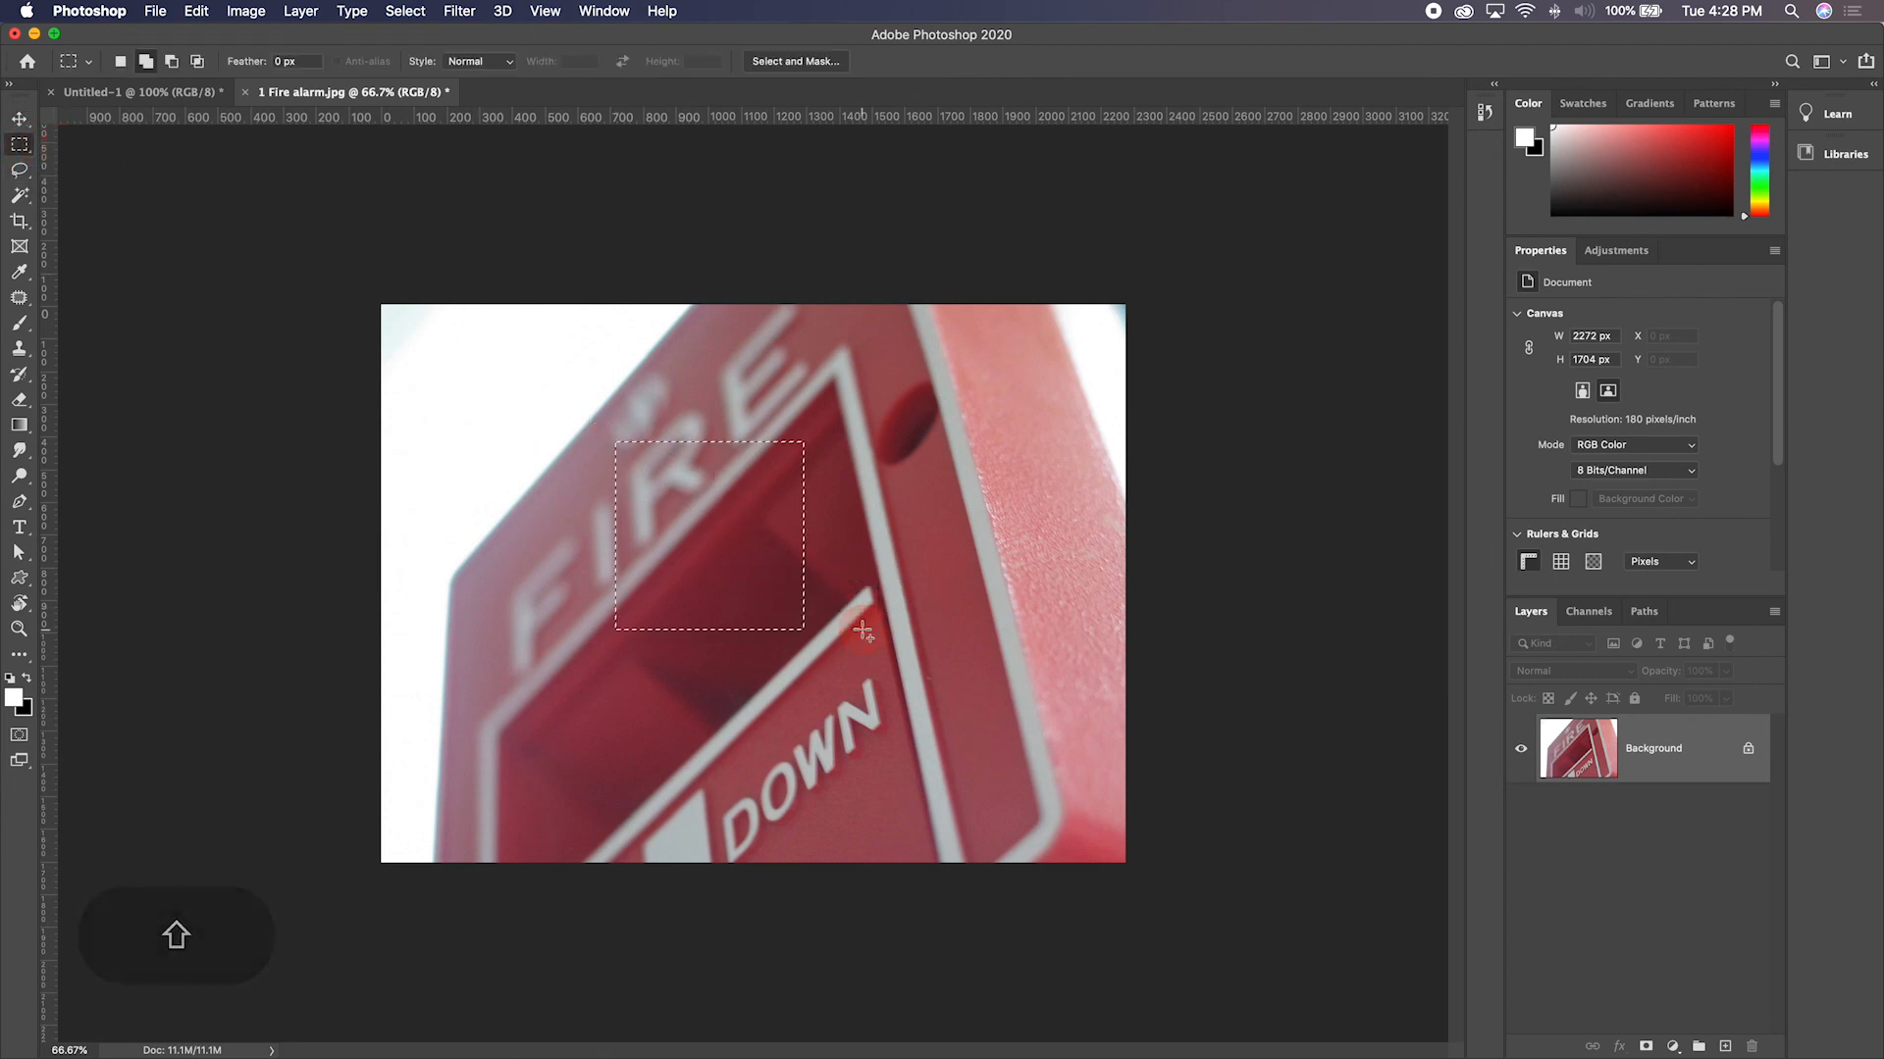
{"action": "key", "text": "shift"}
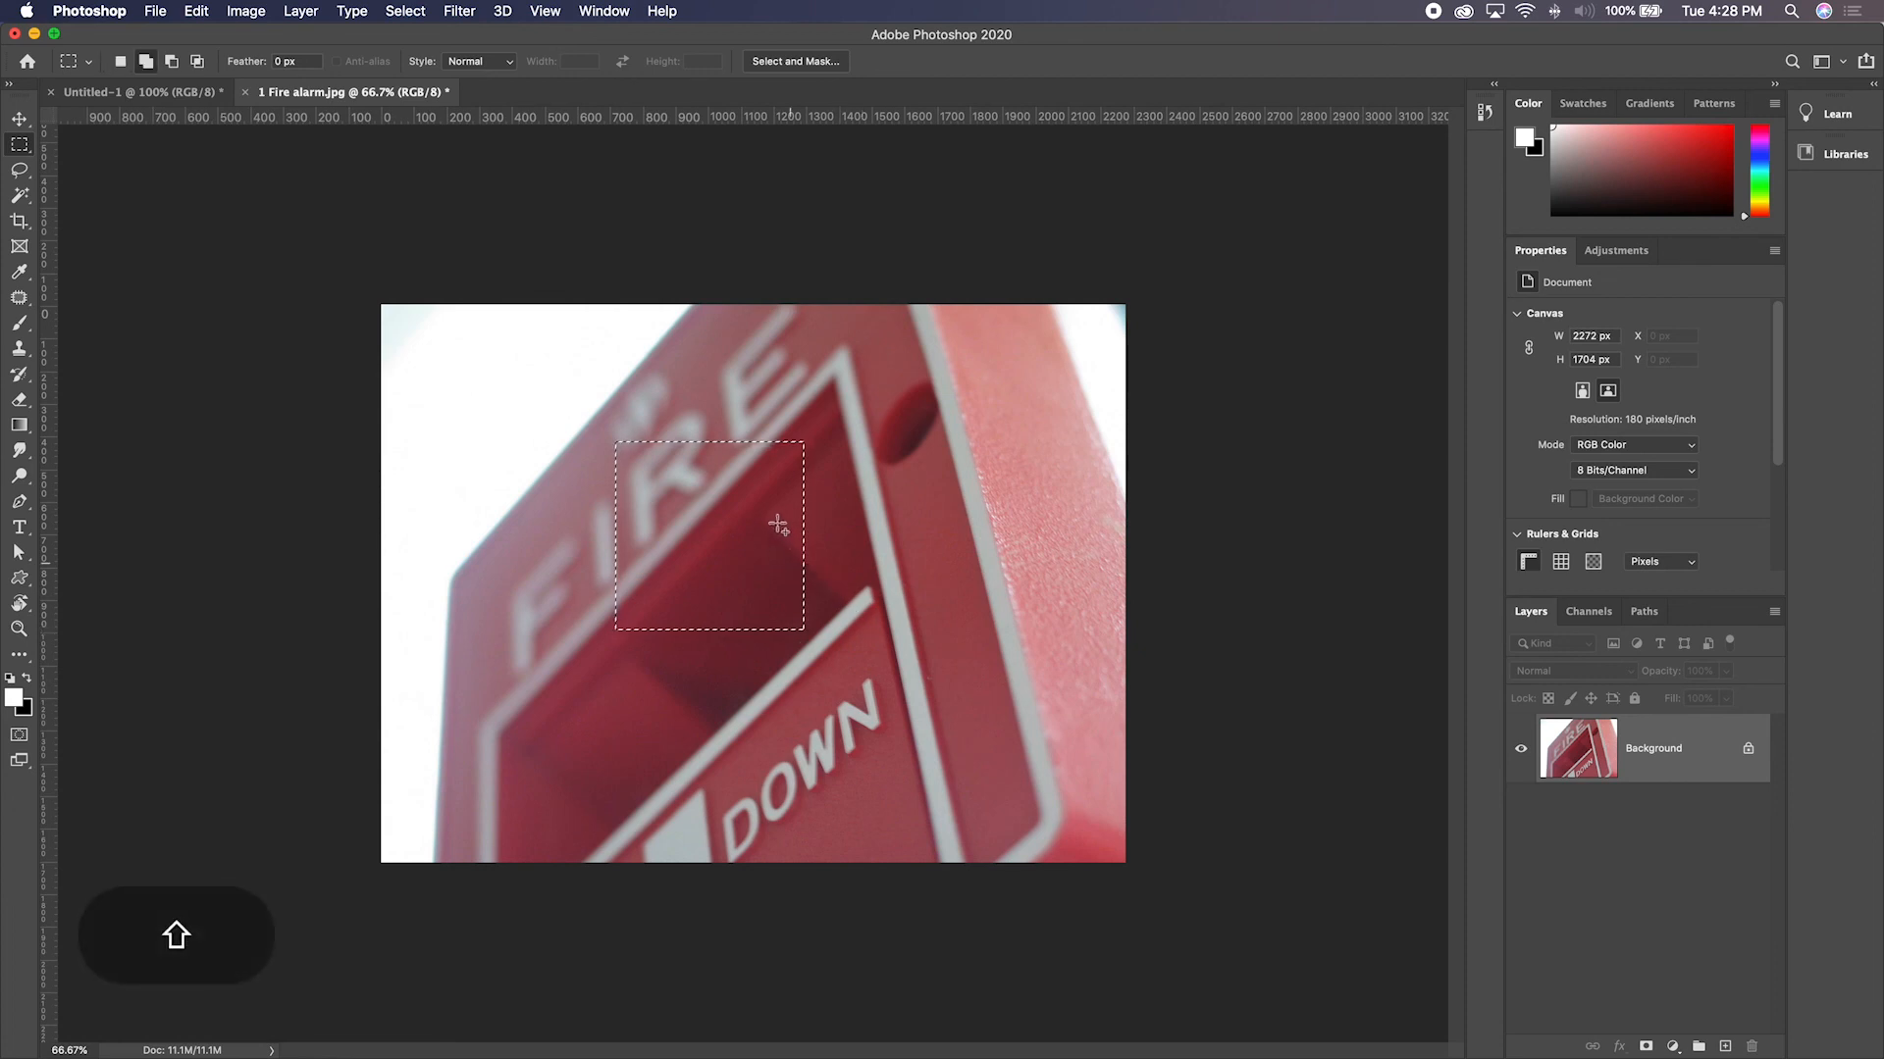
{"action": "left_click_drag", "start_coordinate": [778, 523], "coordinate": [873, 643]}
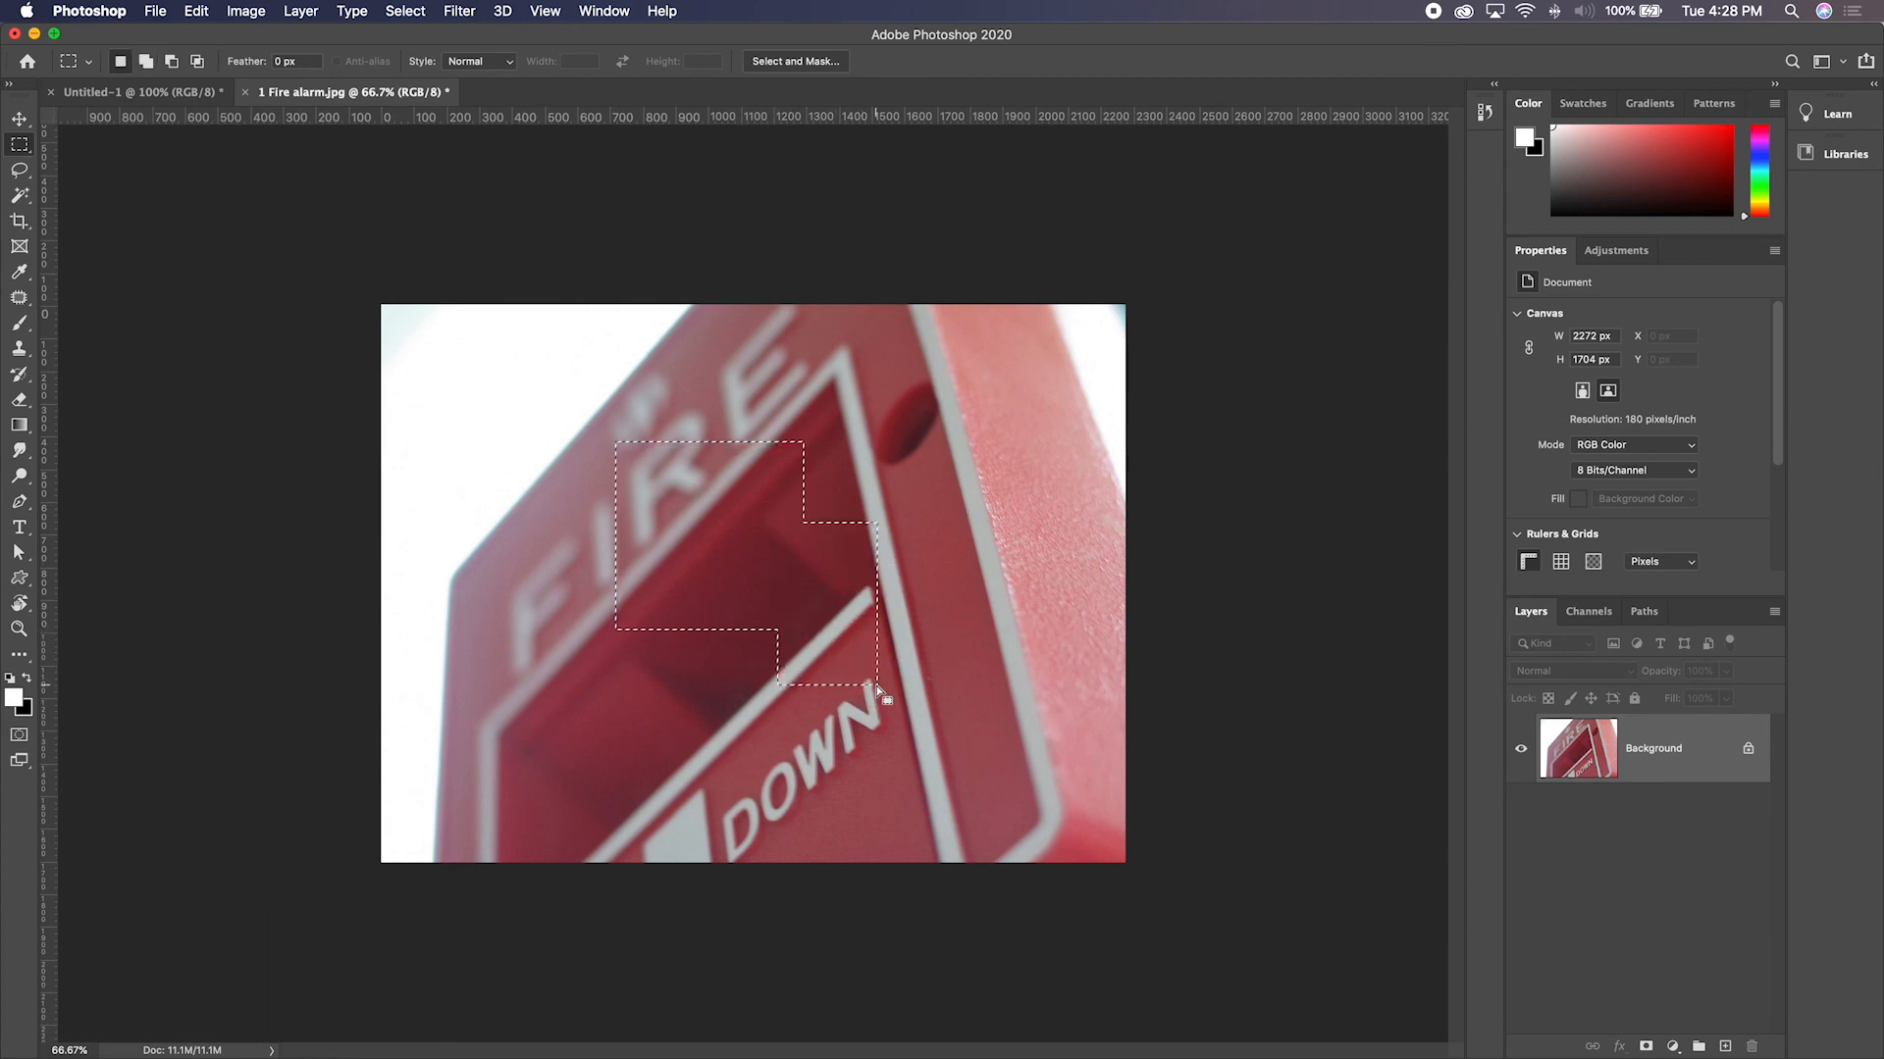
{"action": "key", "text": "super+d"}
- Draw an elliptical selection across the recess and alarm edge, try moving its pixels down over DOWN, undo the move and deselect
{"action": "left_click", "coordinate": [19, 147]}
{"action": "left_click", "coordinate": [118, 161]}
{"action": "left_click_drag", "start_coordinate": [710, 423], "coordinate": [1009, 600]}
{"action": "key", "text": "v"}
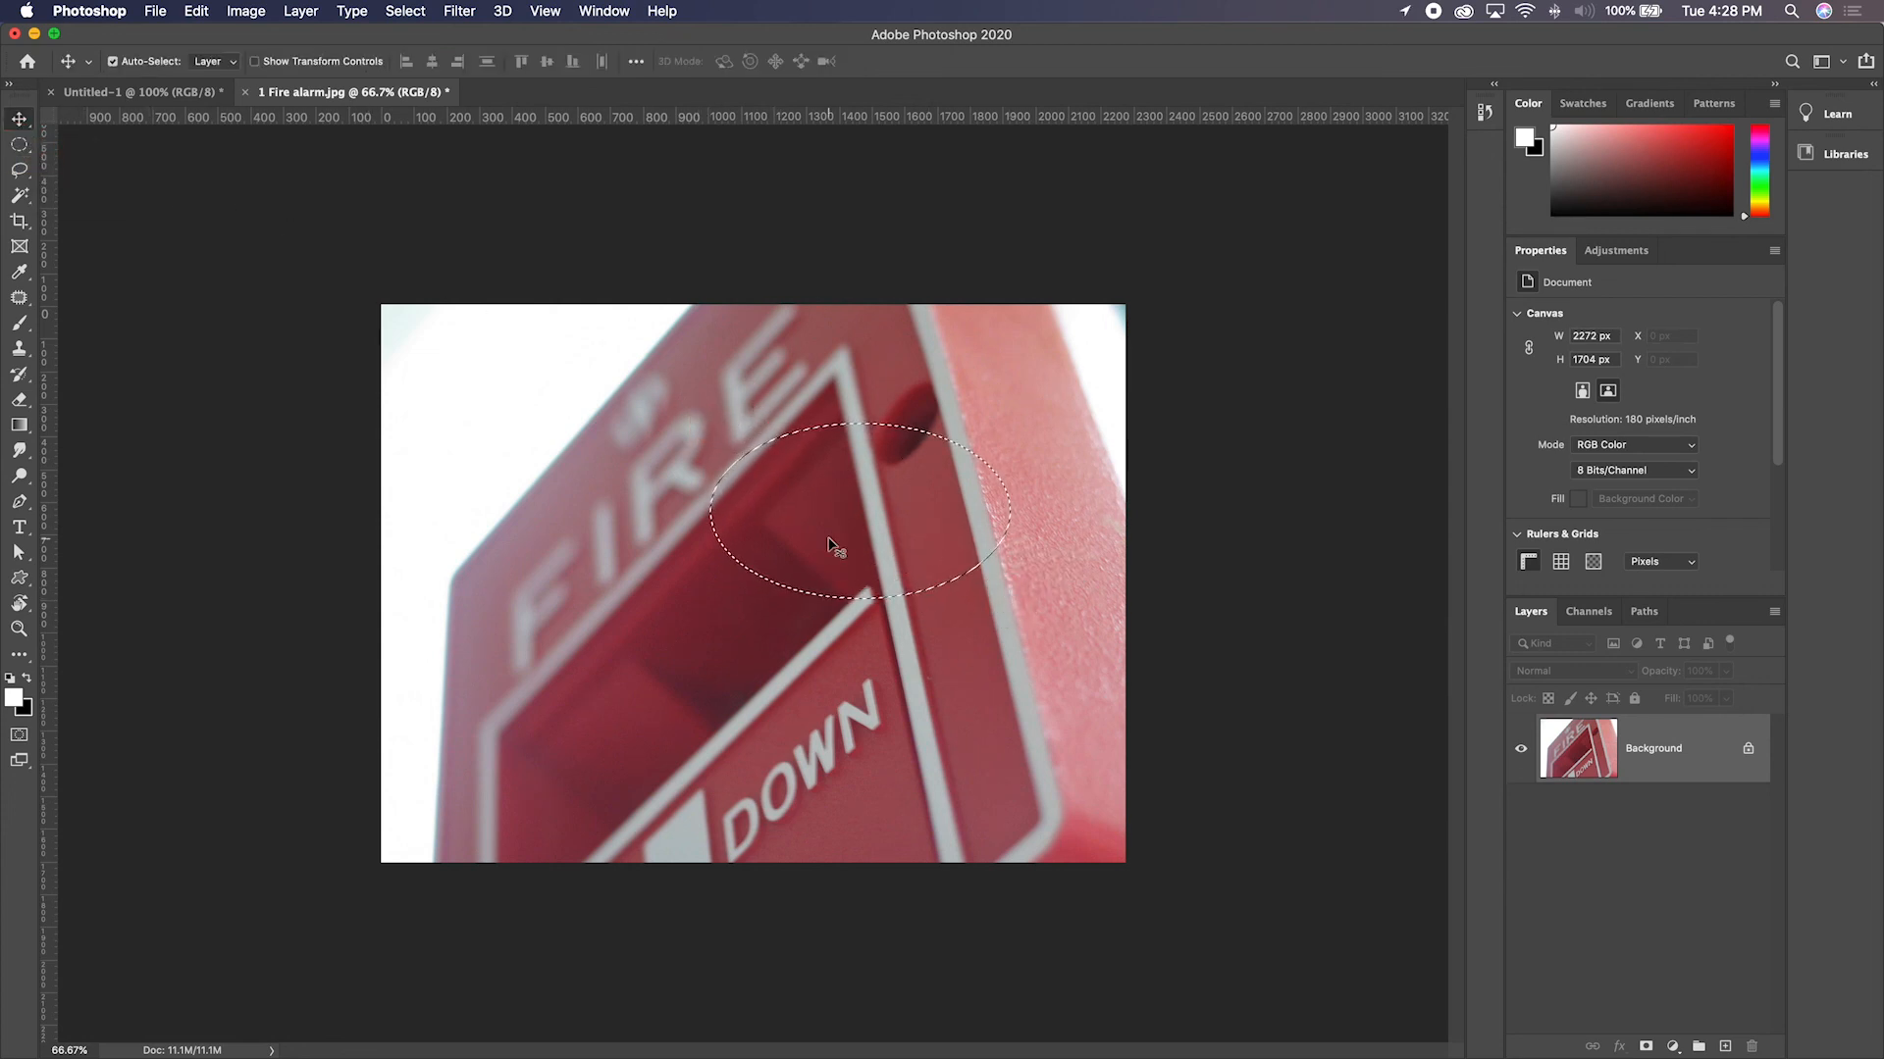
{"action": "left_click_drag", "start_coordinate": [829, 543], "coordinate": [803, 700]}
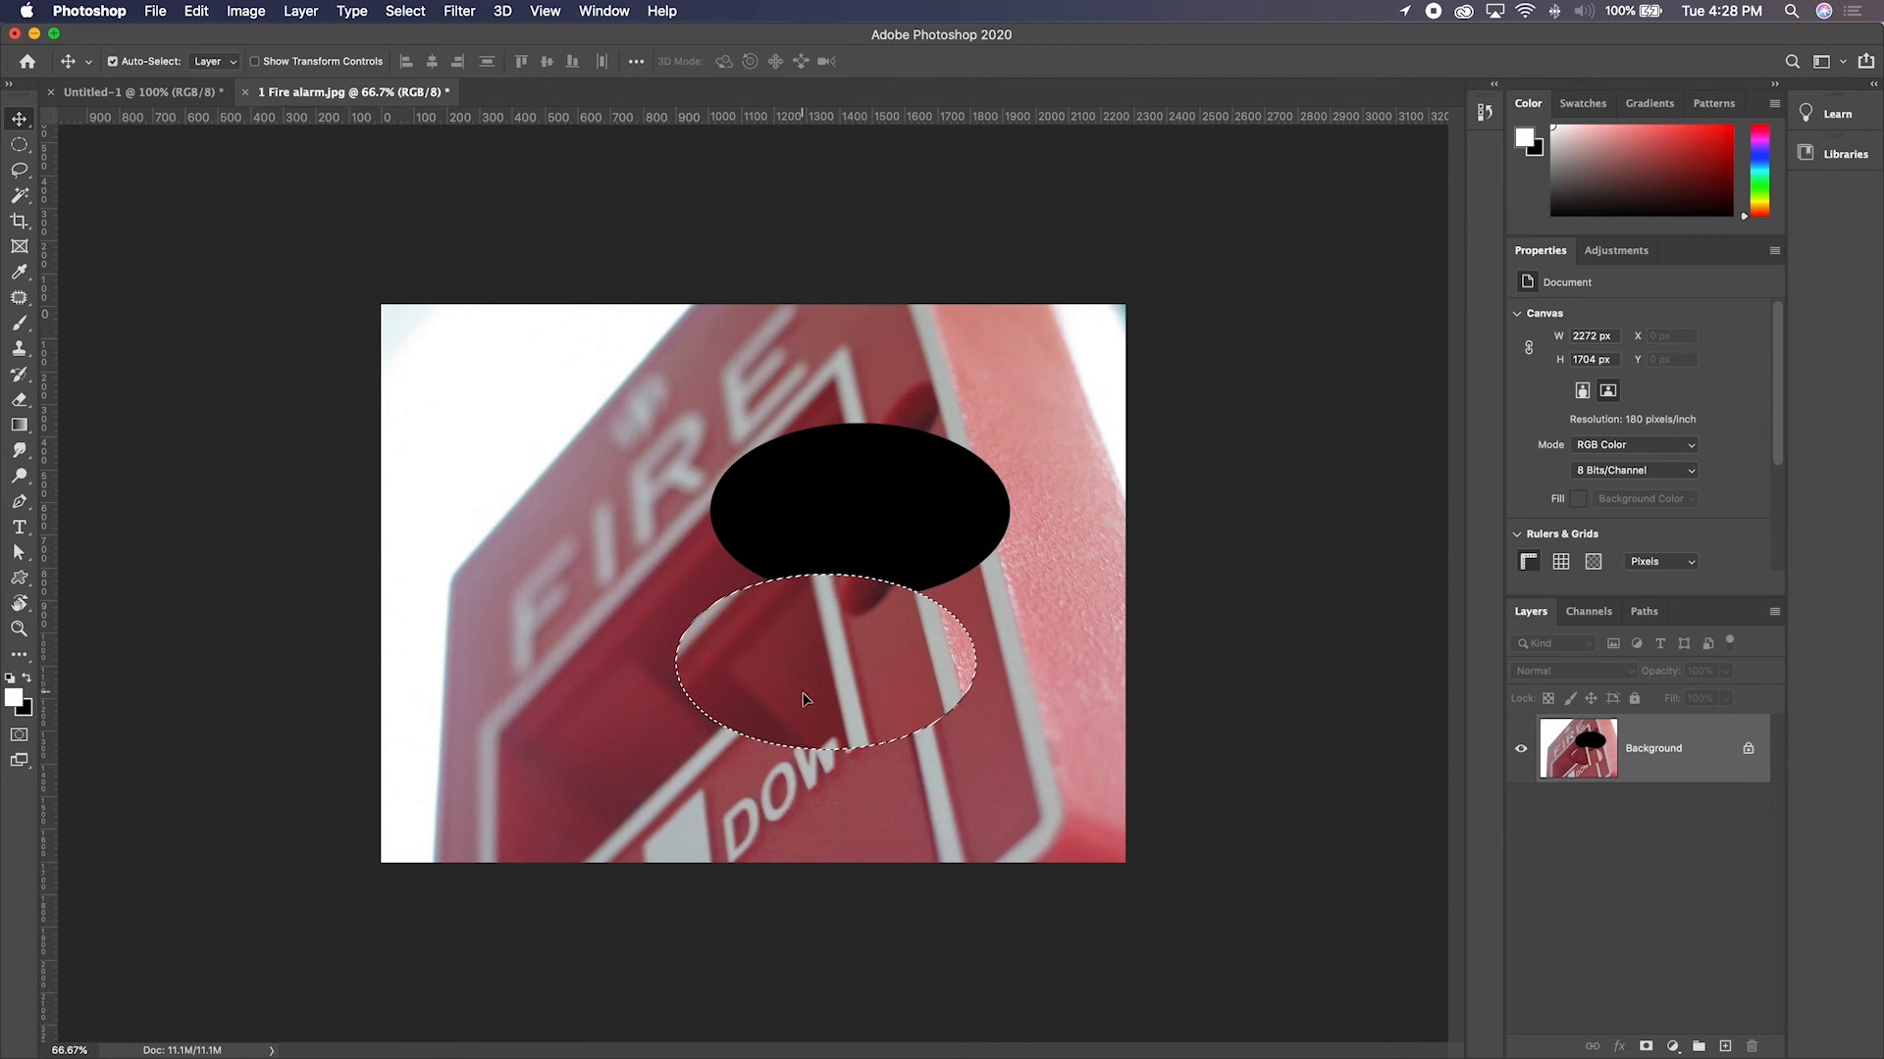
{"action": "key", "text": "super+z"}
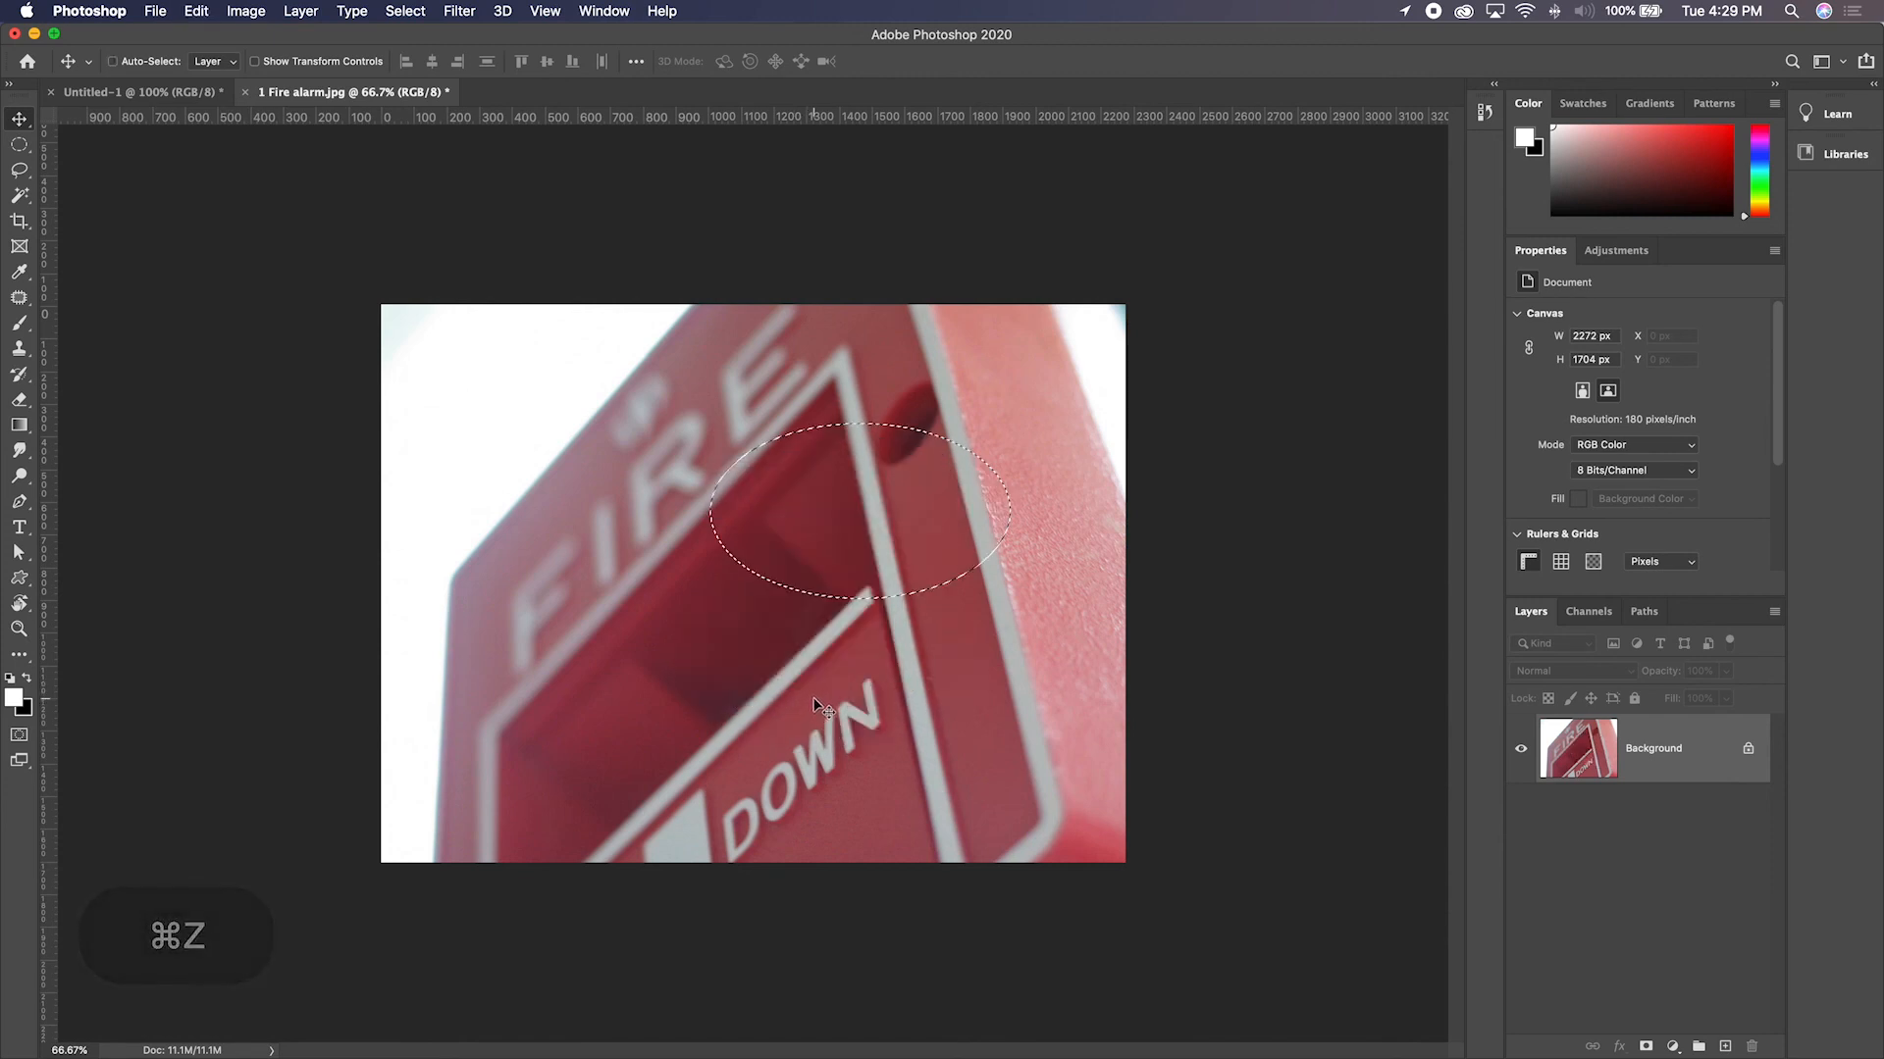
{"action": "key", "text": "super+d"}
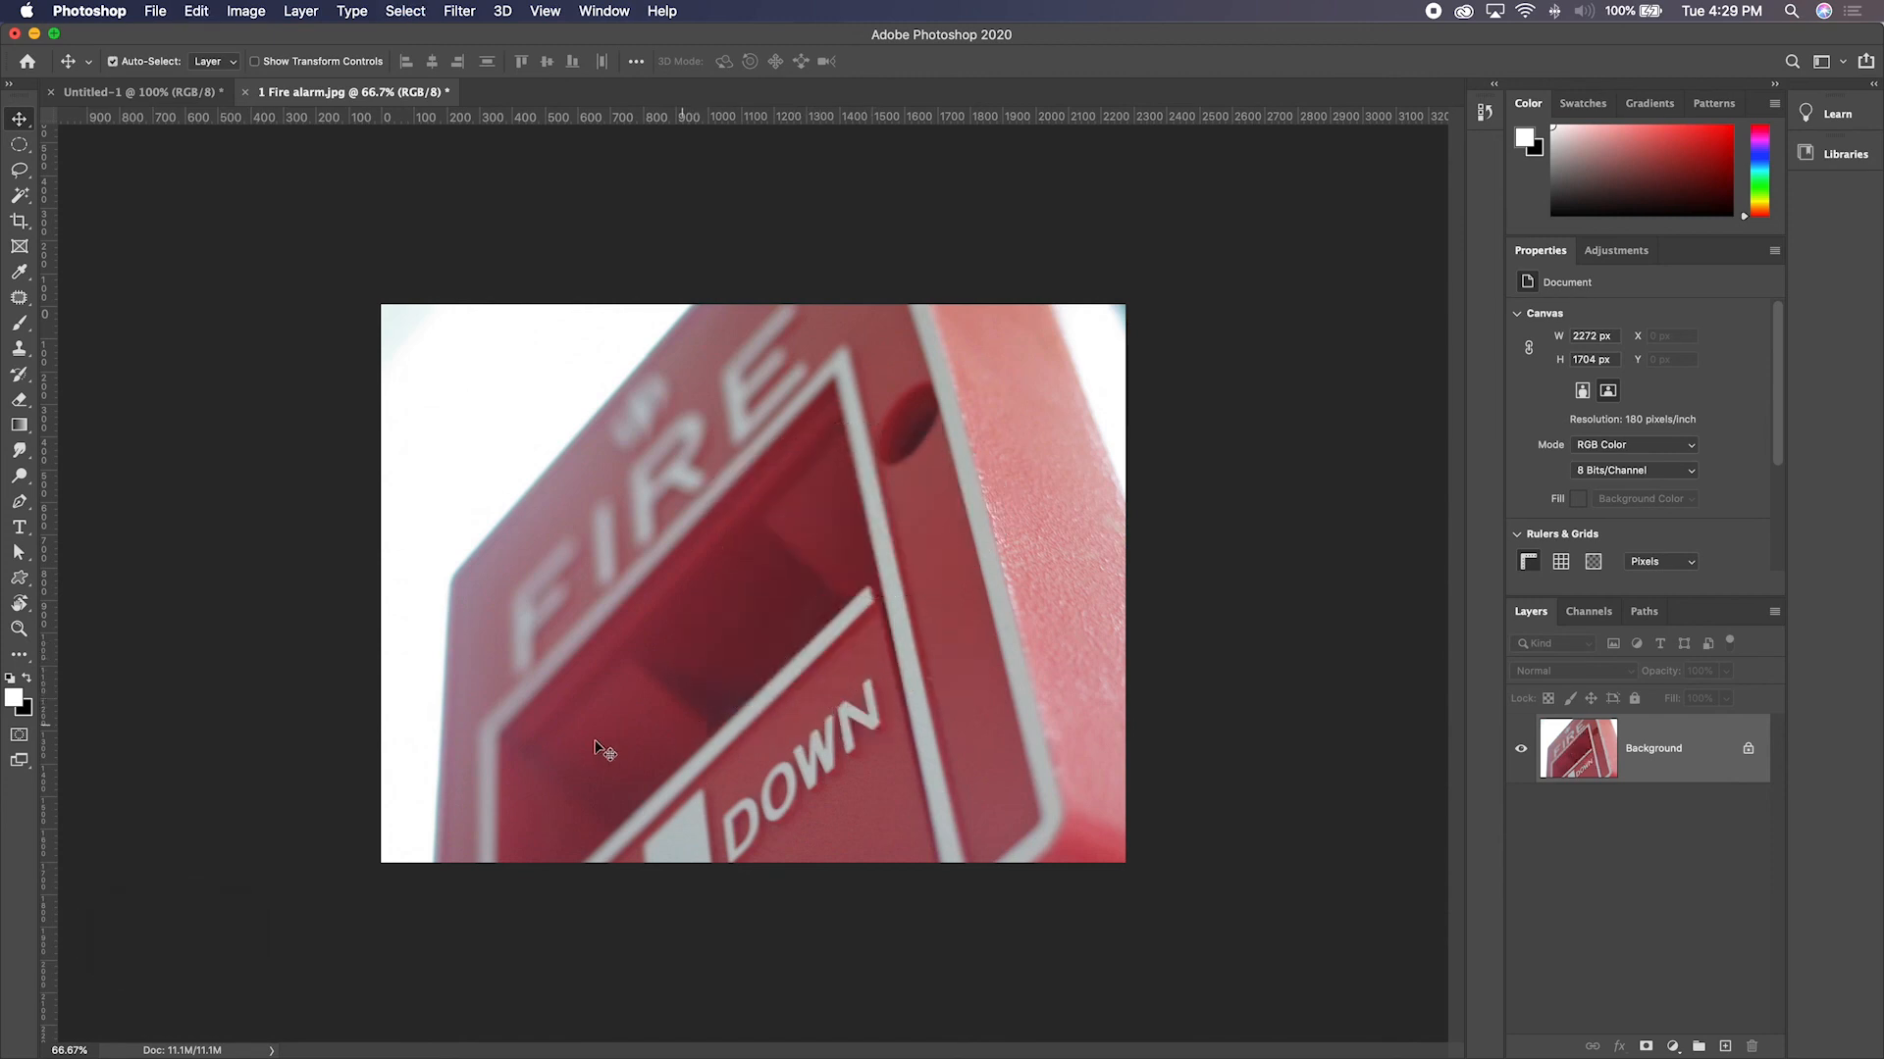